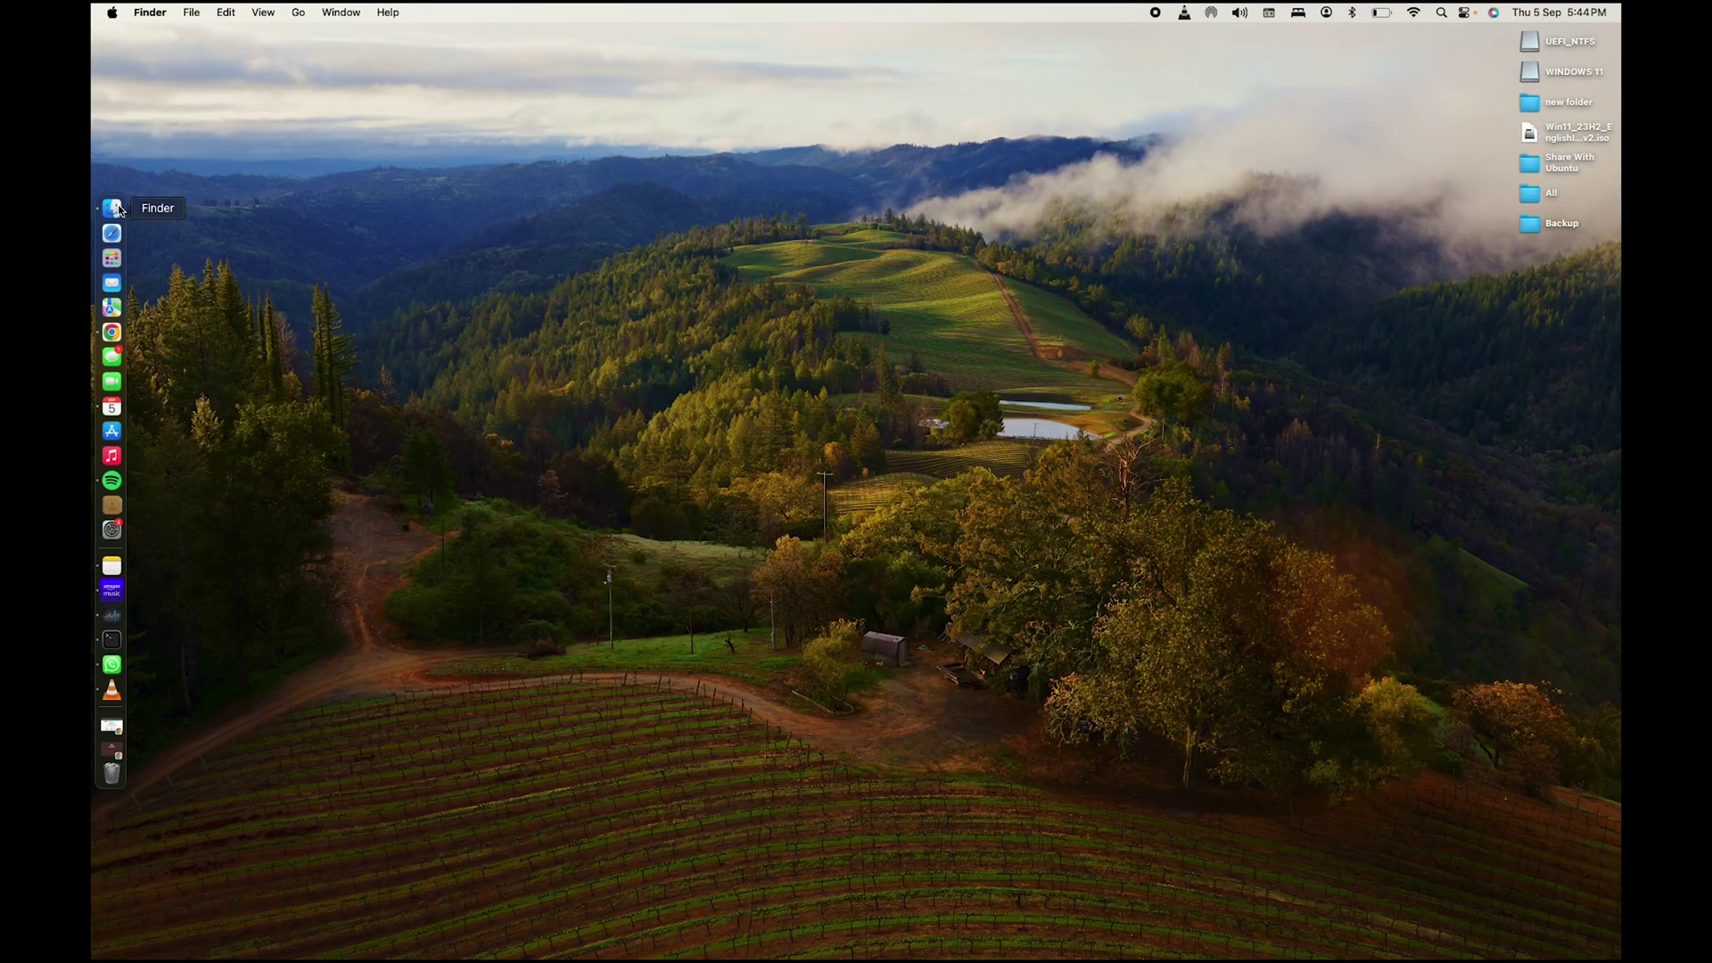
- Show the WINDOWS 11 drive's installer files in Finder, briefly comparing with the UEFI_NTFS drive
{"action": "left_click", "coordinate": [112, 208]}
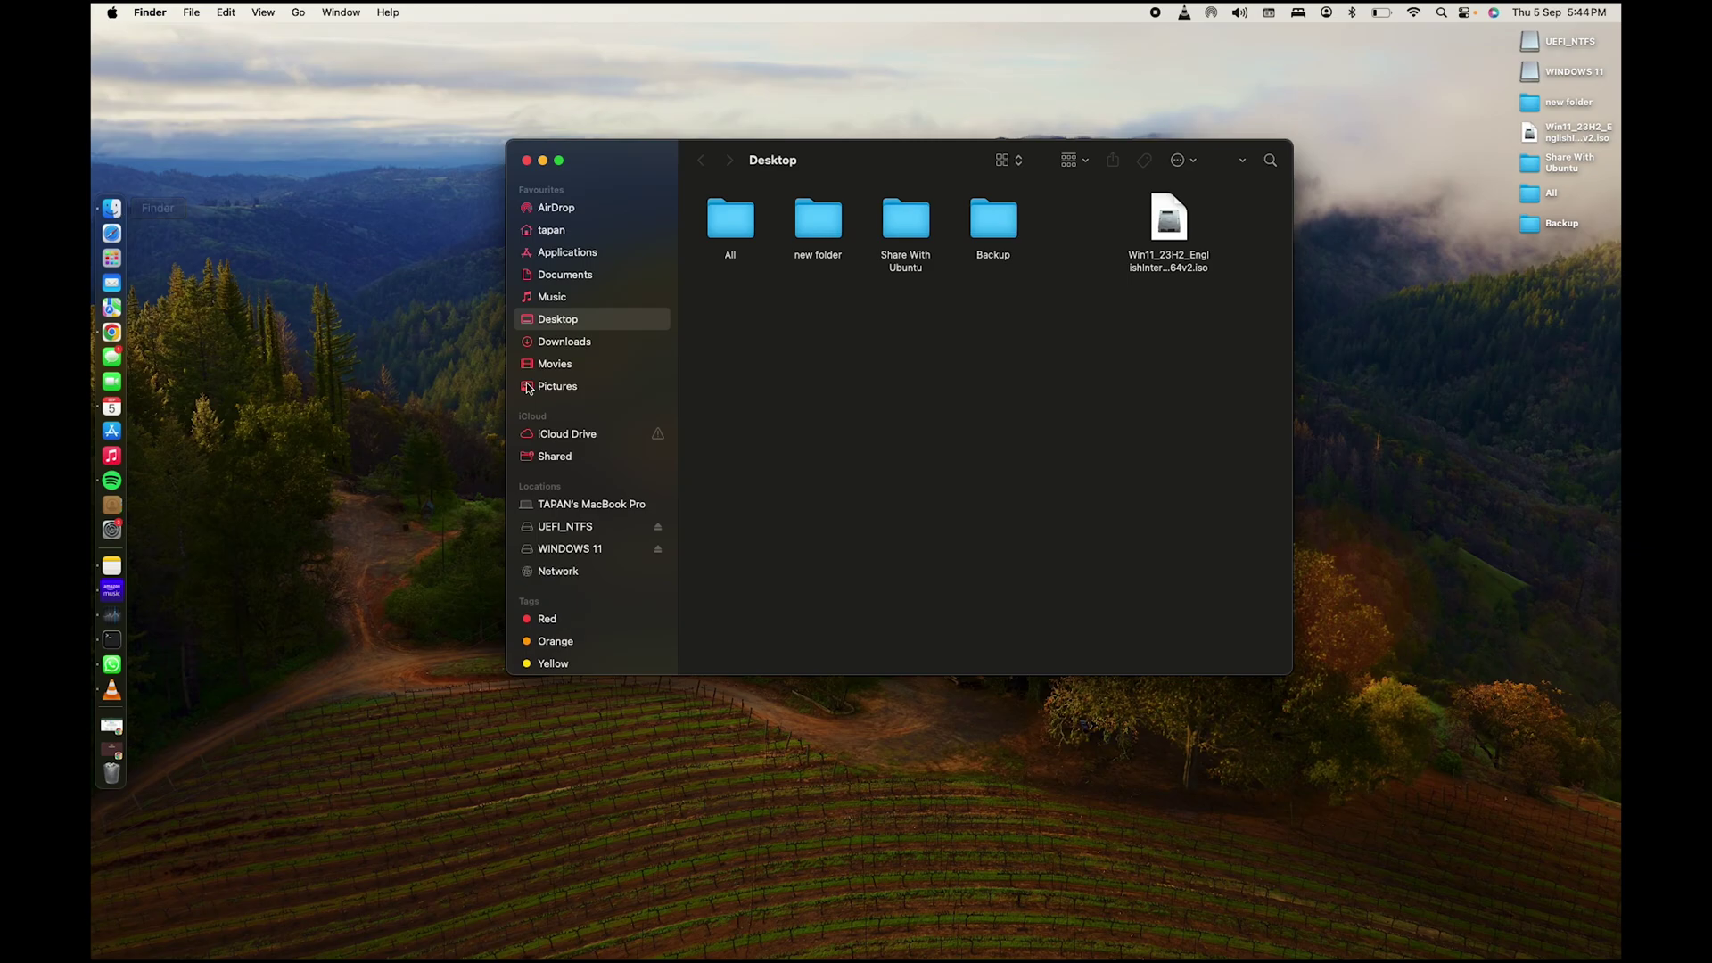
{"action": "scroll", "coordinate": [586, 546], "scroll_direction": "down", "scroll_amount": 3}
{"action": "left_click", "coordinate": [592, 454]}
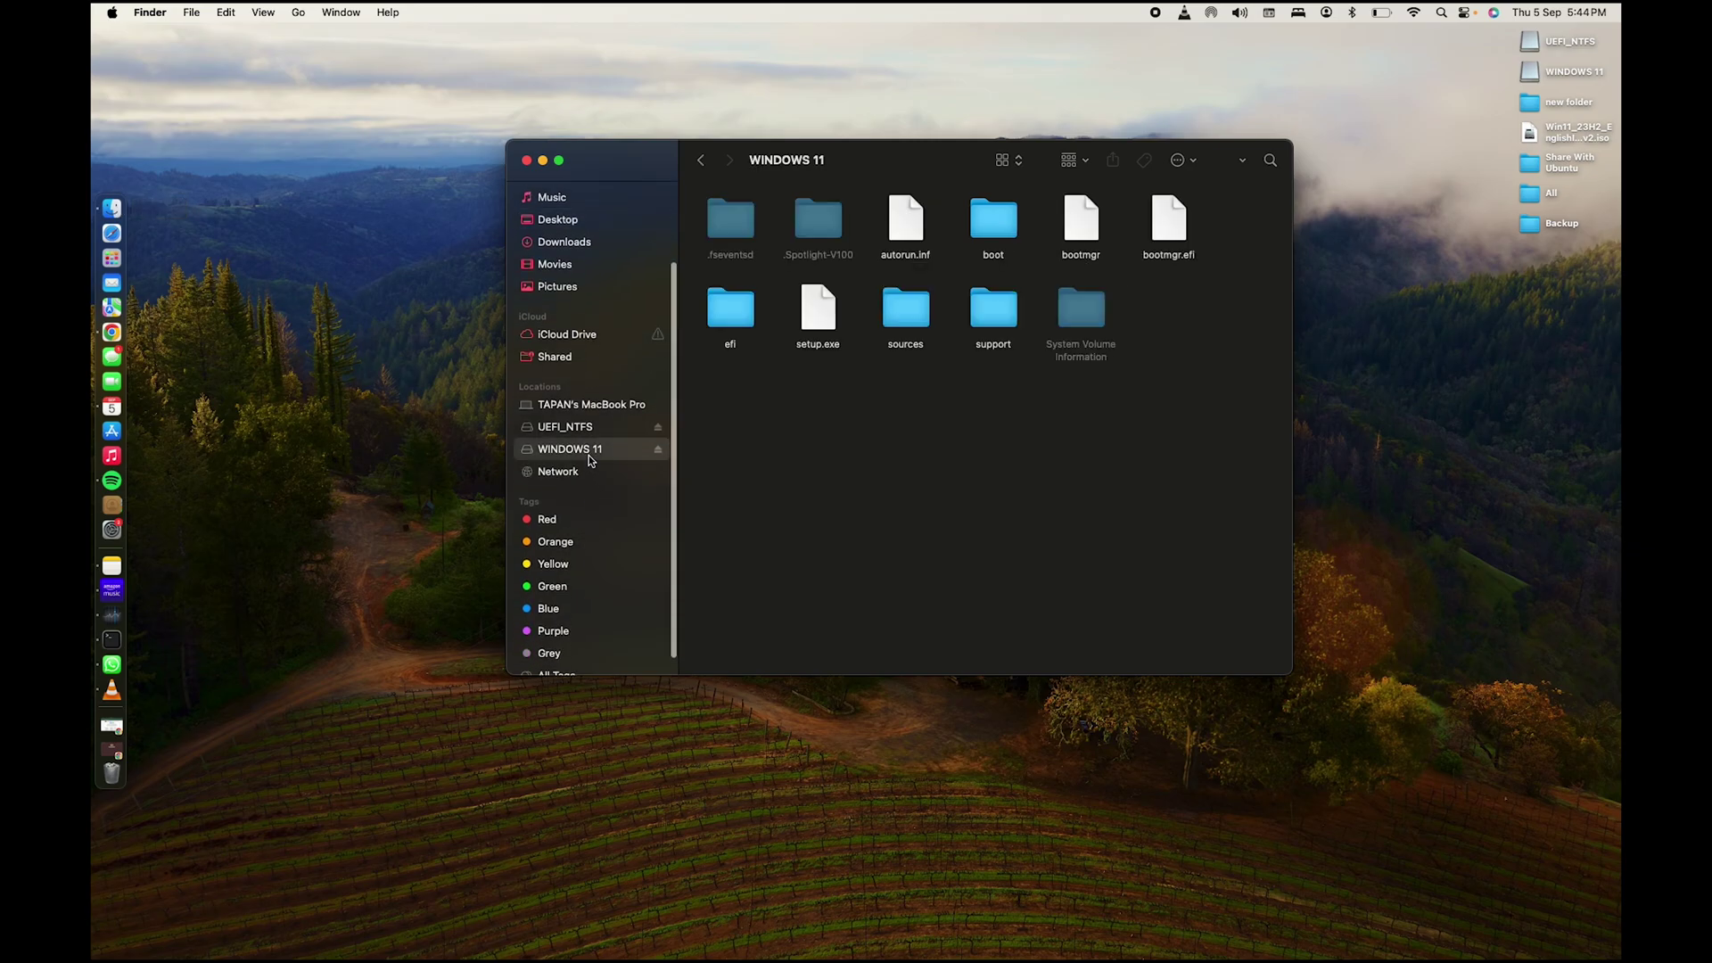
{"action": "left_click", "coordinate": [592, 430]}
{"action": "left_click", "coordinate": [590, 455]}
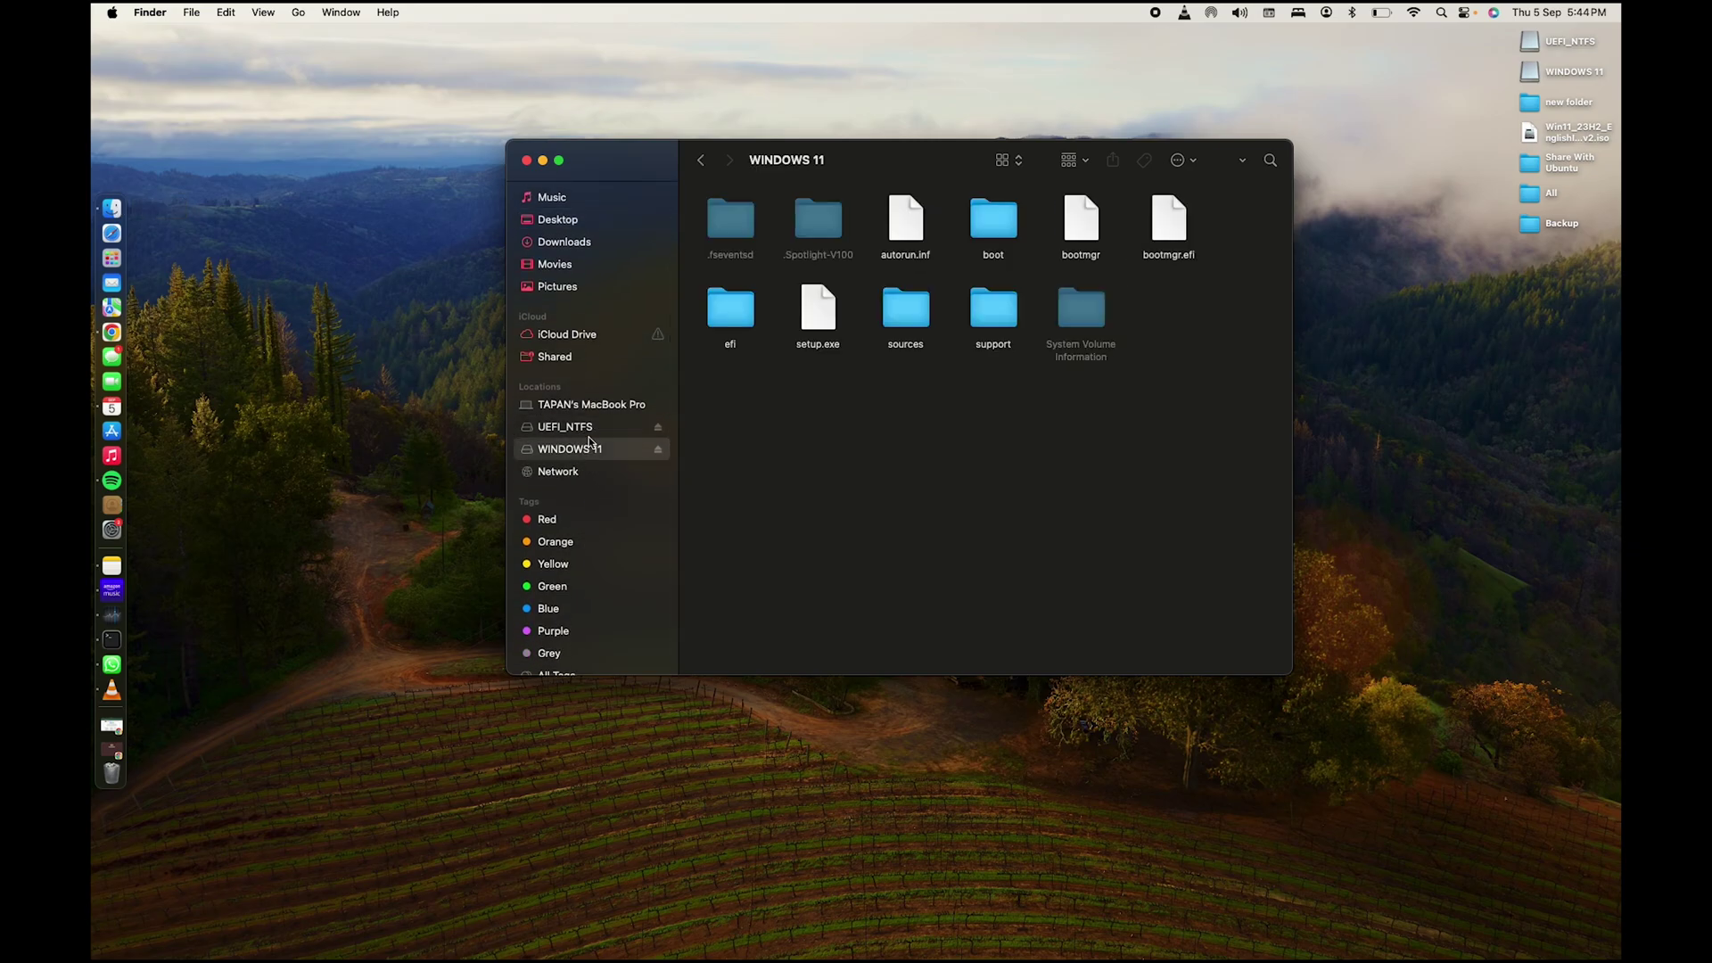
{"action": "left_click", "coordinate": [591, 429]}
{"action": "left_click", "coordinate": [582, 453]}
- Launch Disk Utility via a 'disk' Launchpad search and select the 61.51 GB FAT32 WINDOWS 11 volume
{"action": "left_click", "coordinate": [112, 260]}
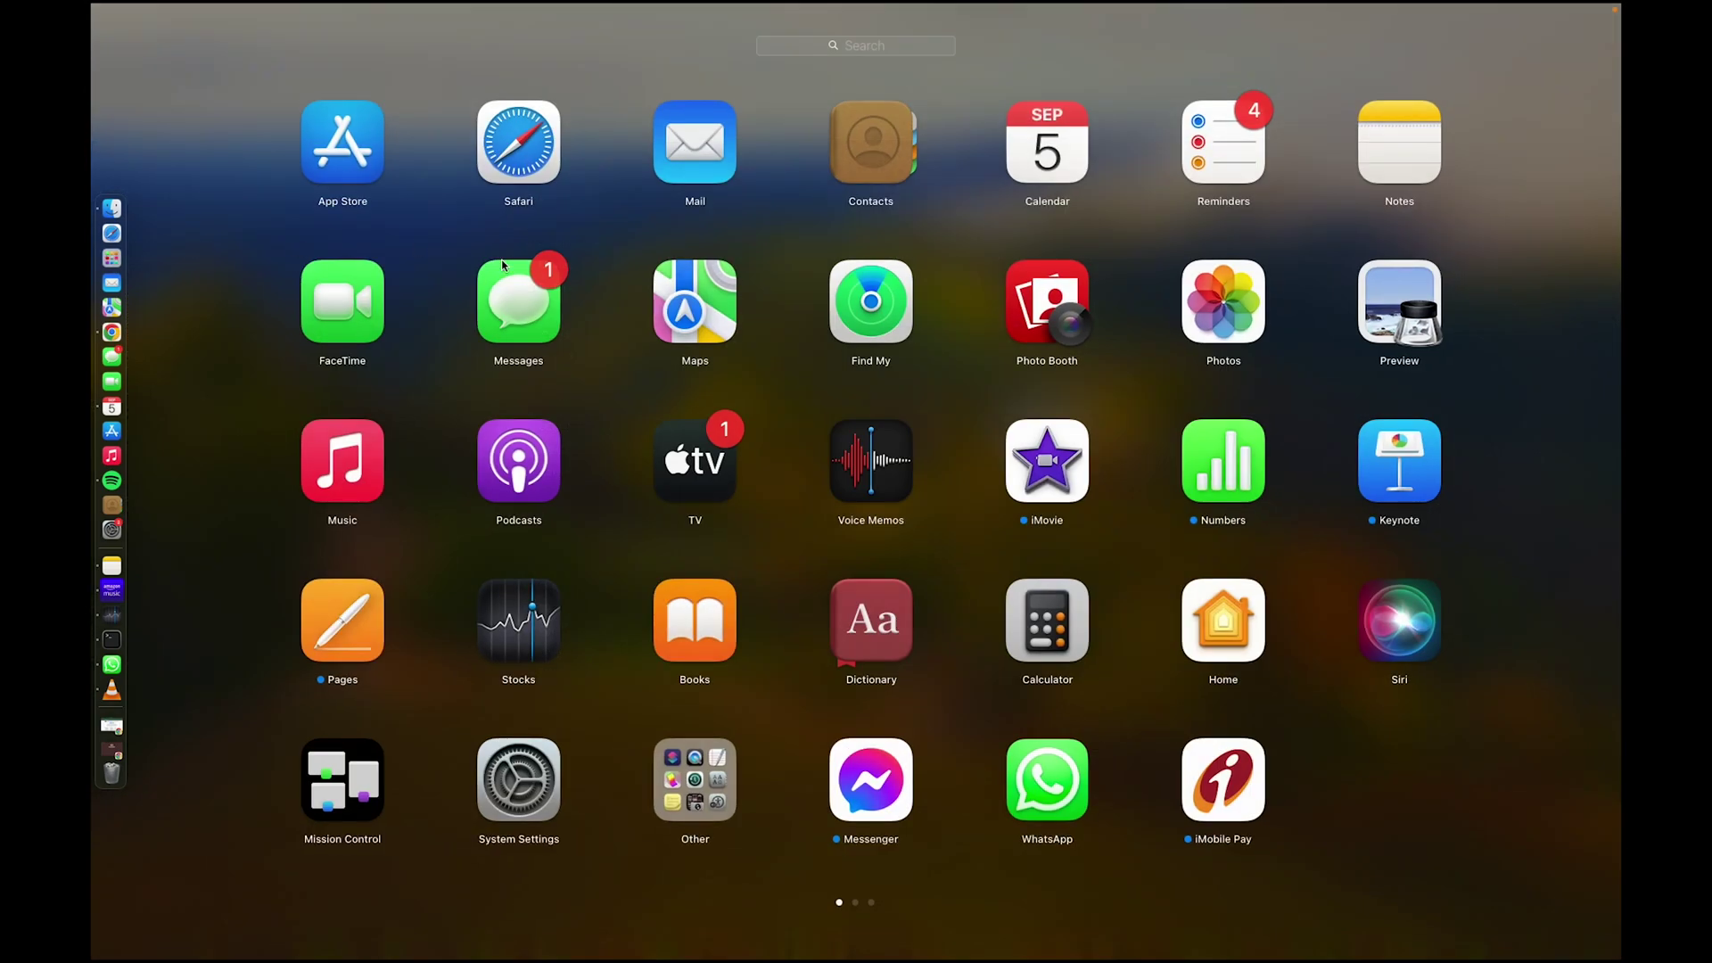
{"action": "type", "text": "disk"}
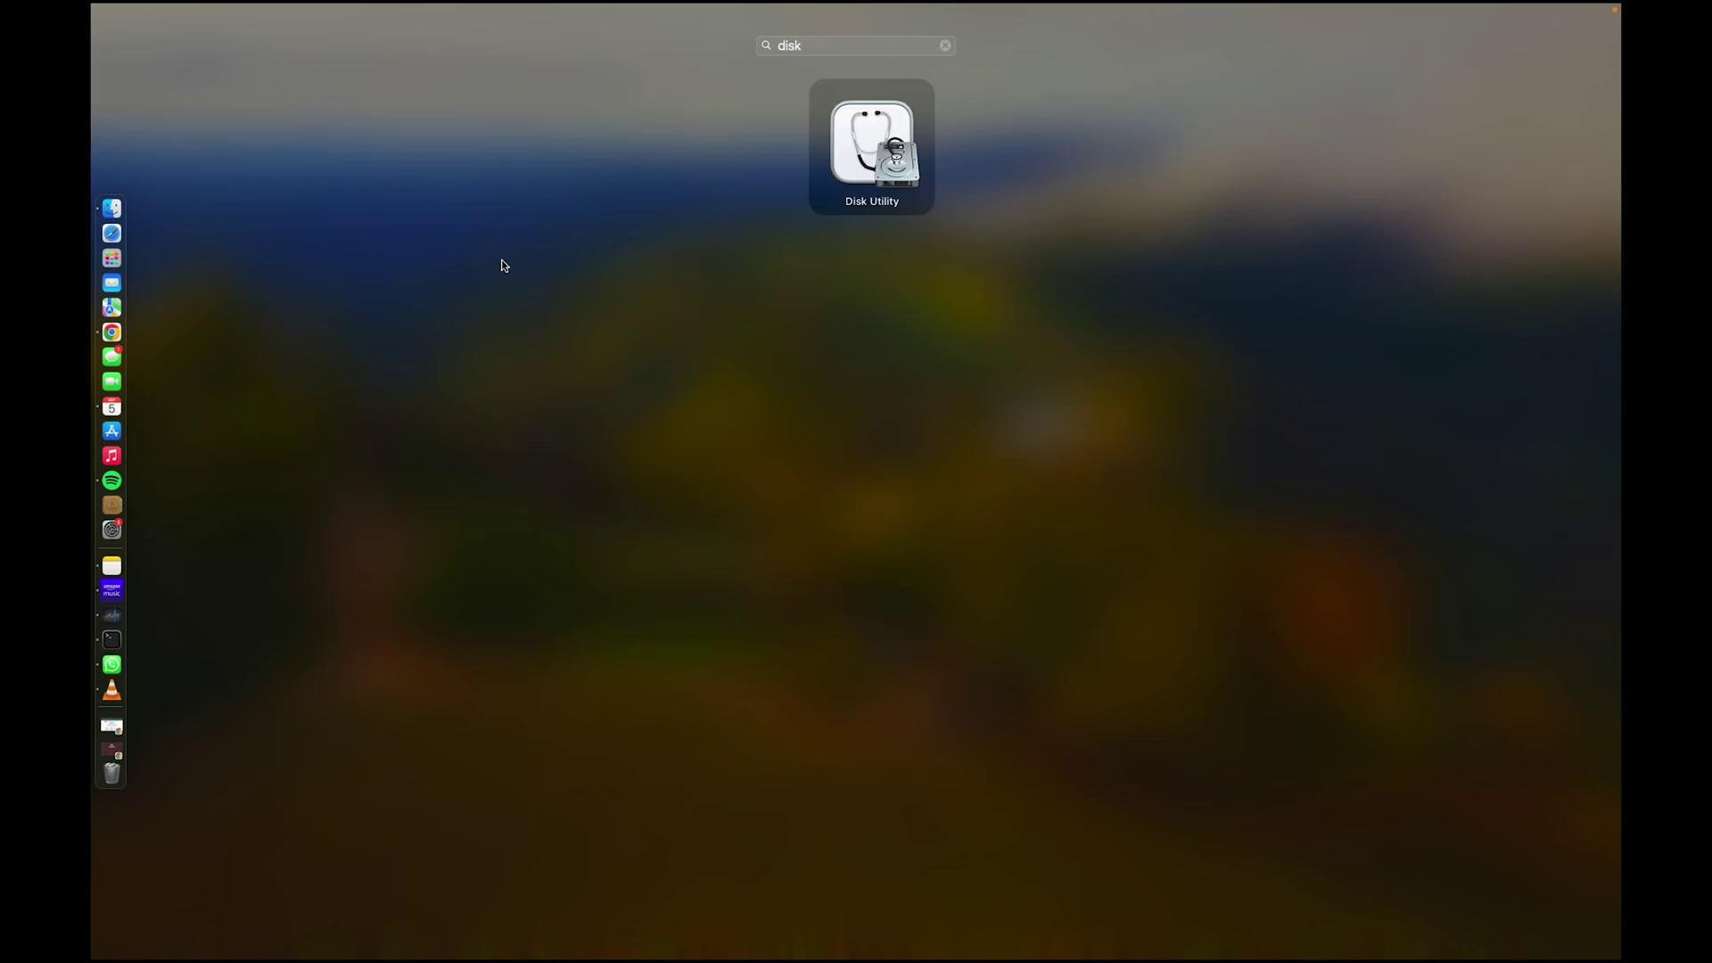
{"action": "left_click", "coordinate": [847, 162]}
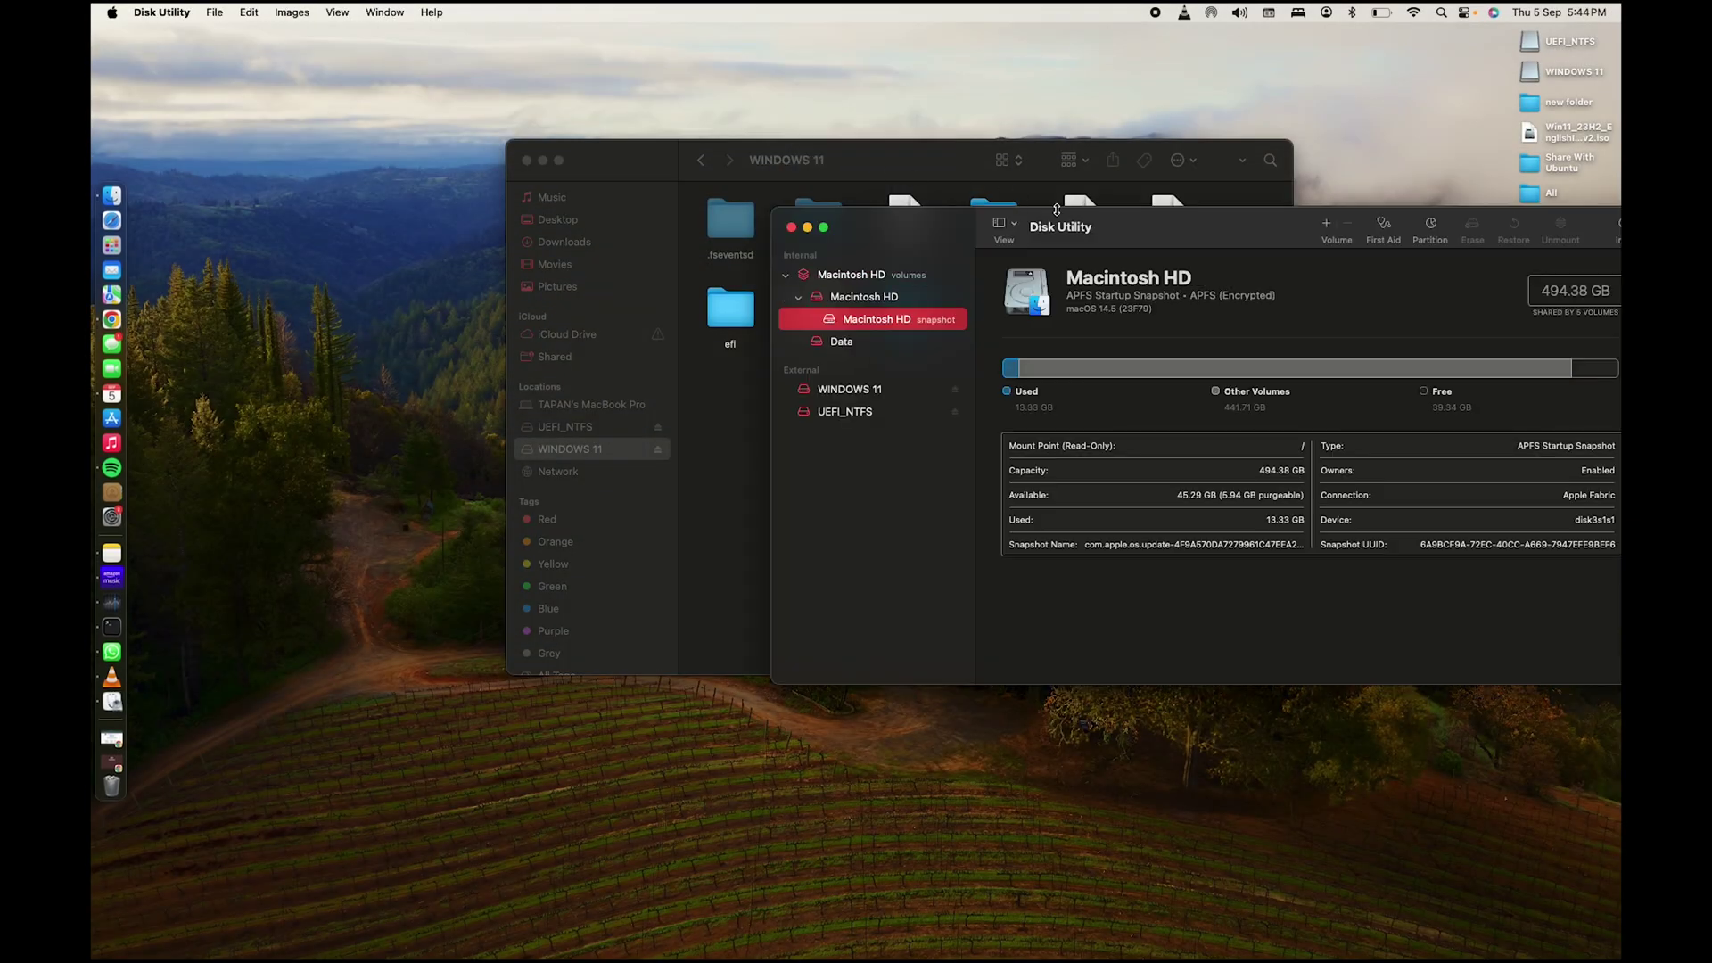
{"action": "left_click_drag", "start_coordinate": [1087, 226], "coordinate": [806, 176]}
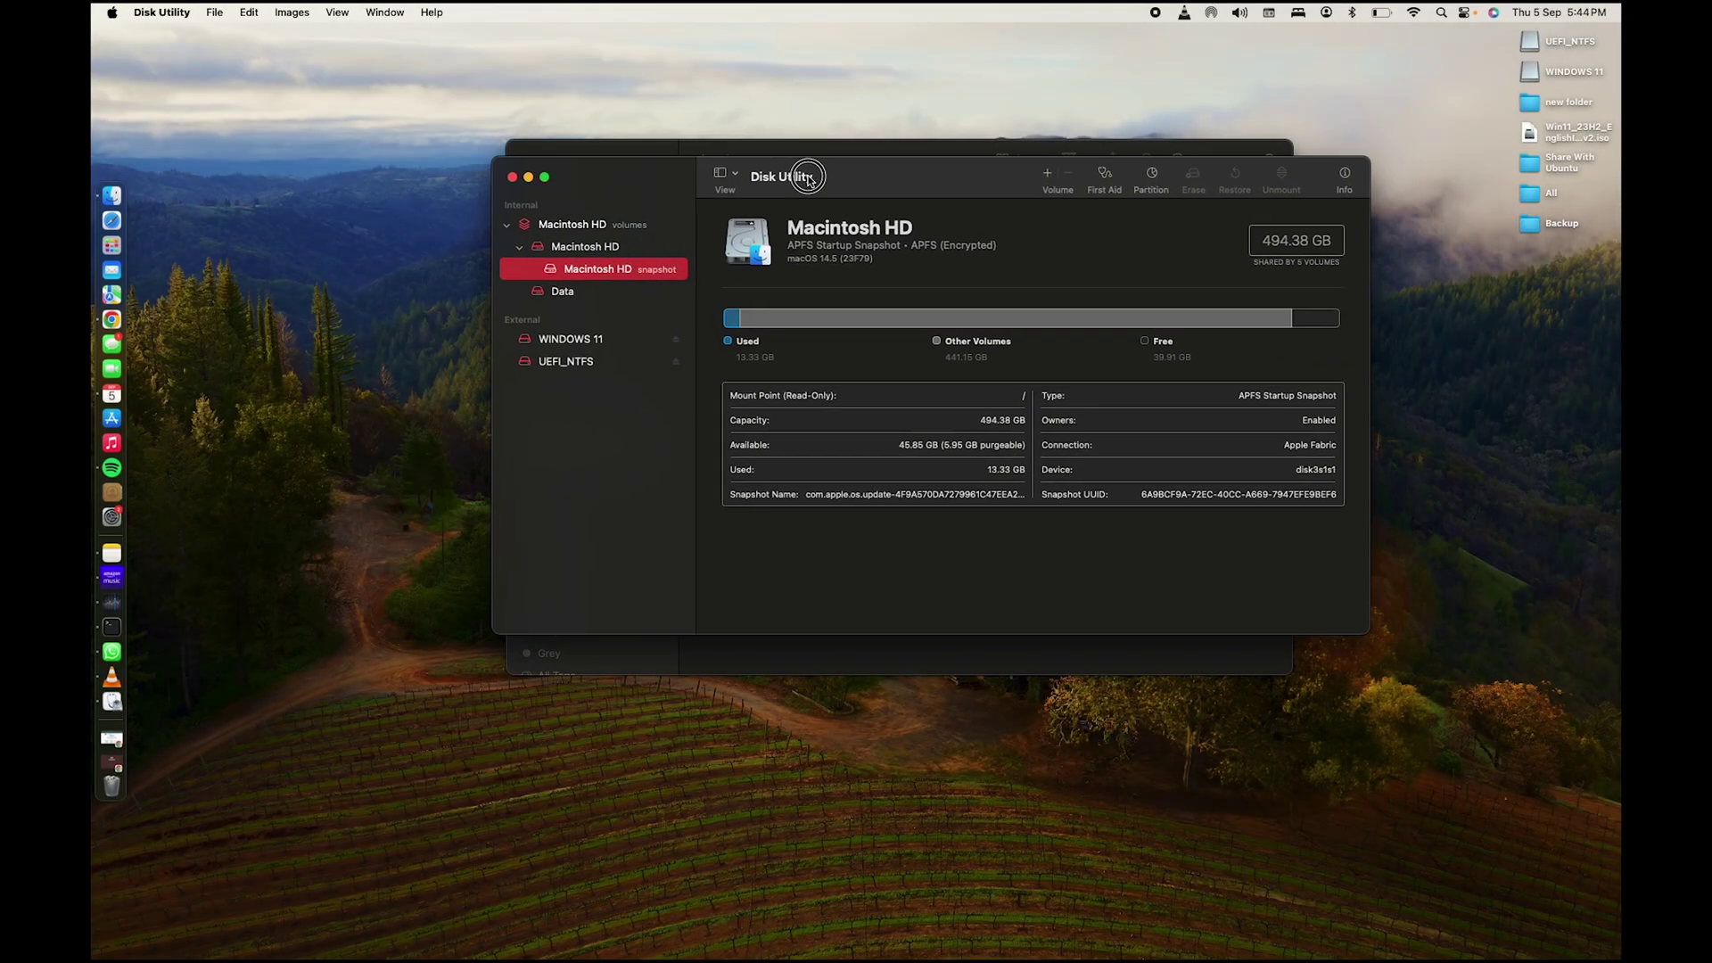
{"action": "left_click", "coordinate": [585, 346]}
{"action": "left_click", "coordinate": [585, 366]}
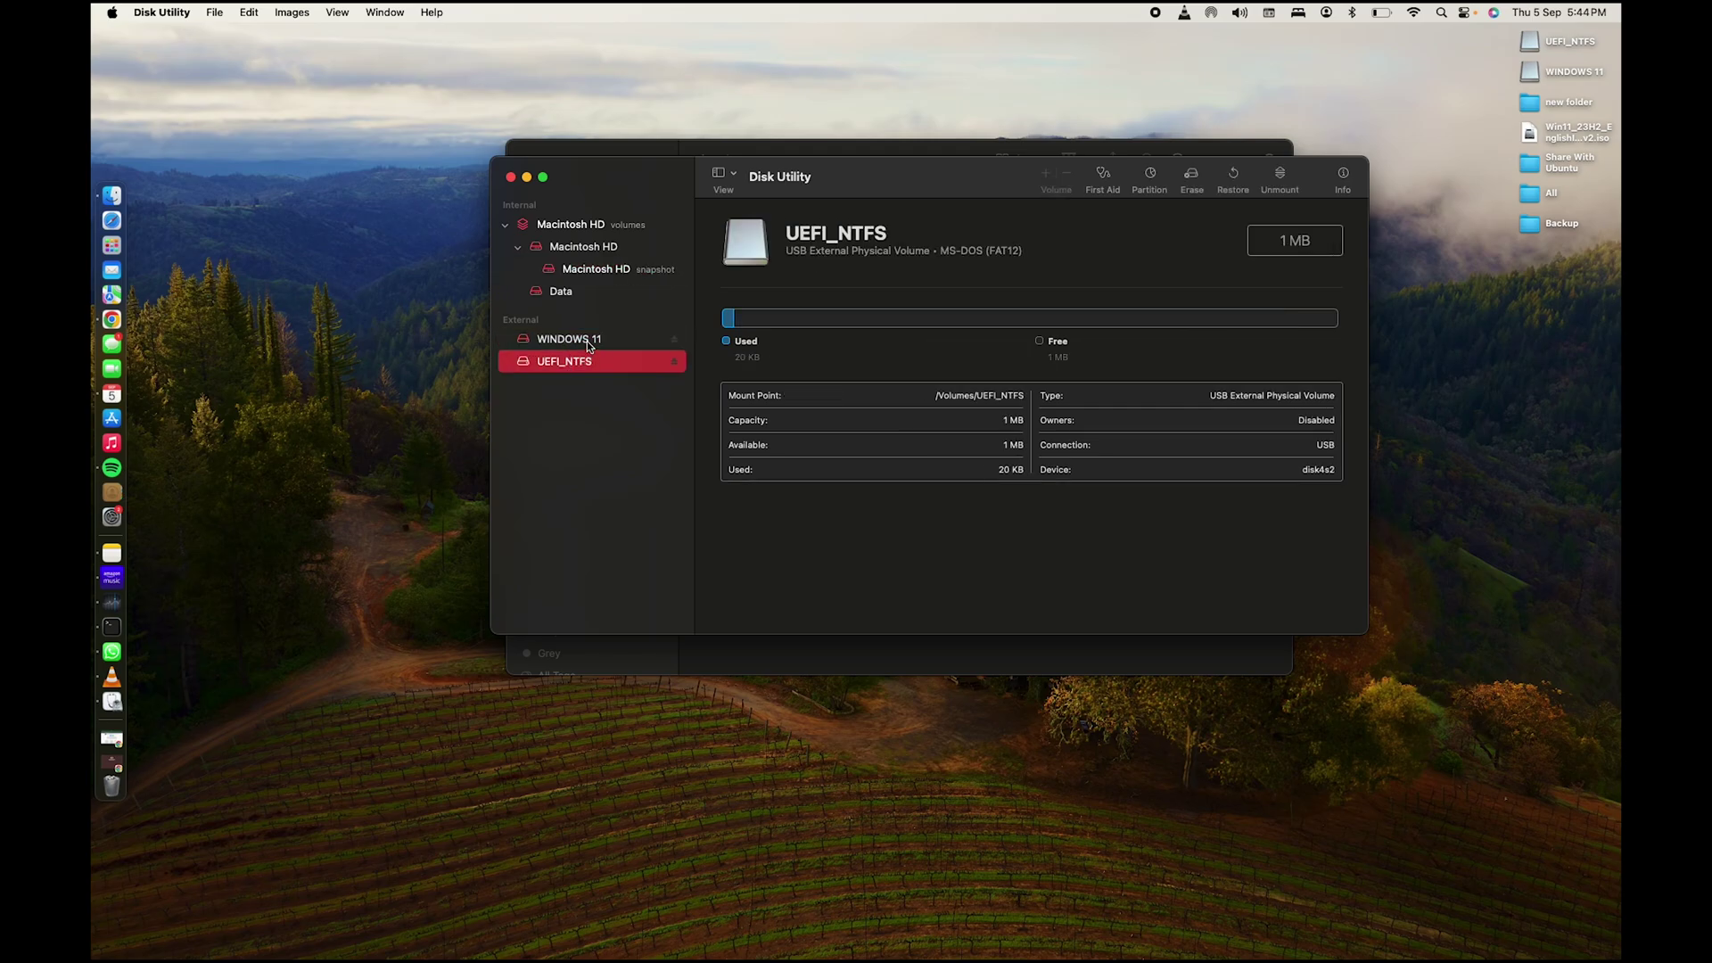
{"action": "left_click", "coordinate": [587, 340]}
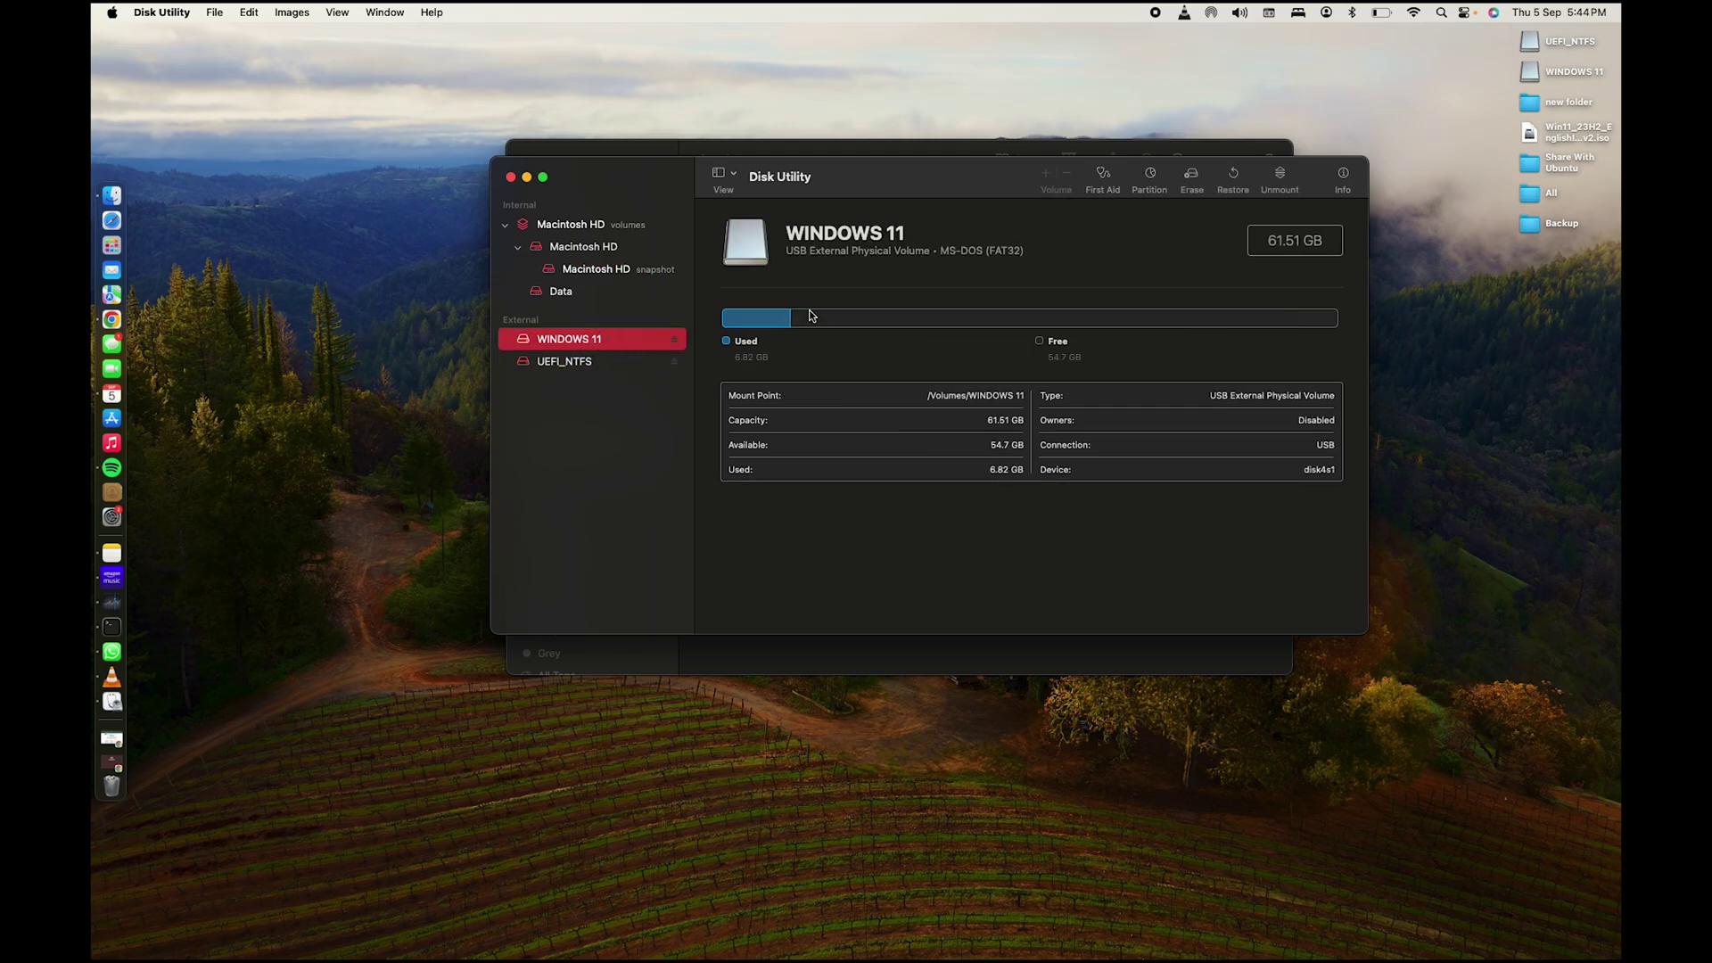
- Erase the drive as MS-DOS (FAT32) named Windows 11, then quit Disk Utility
{"action": "left_click", "coordinate": [1186, 185]}
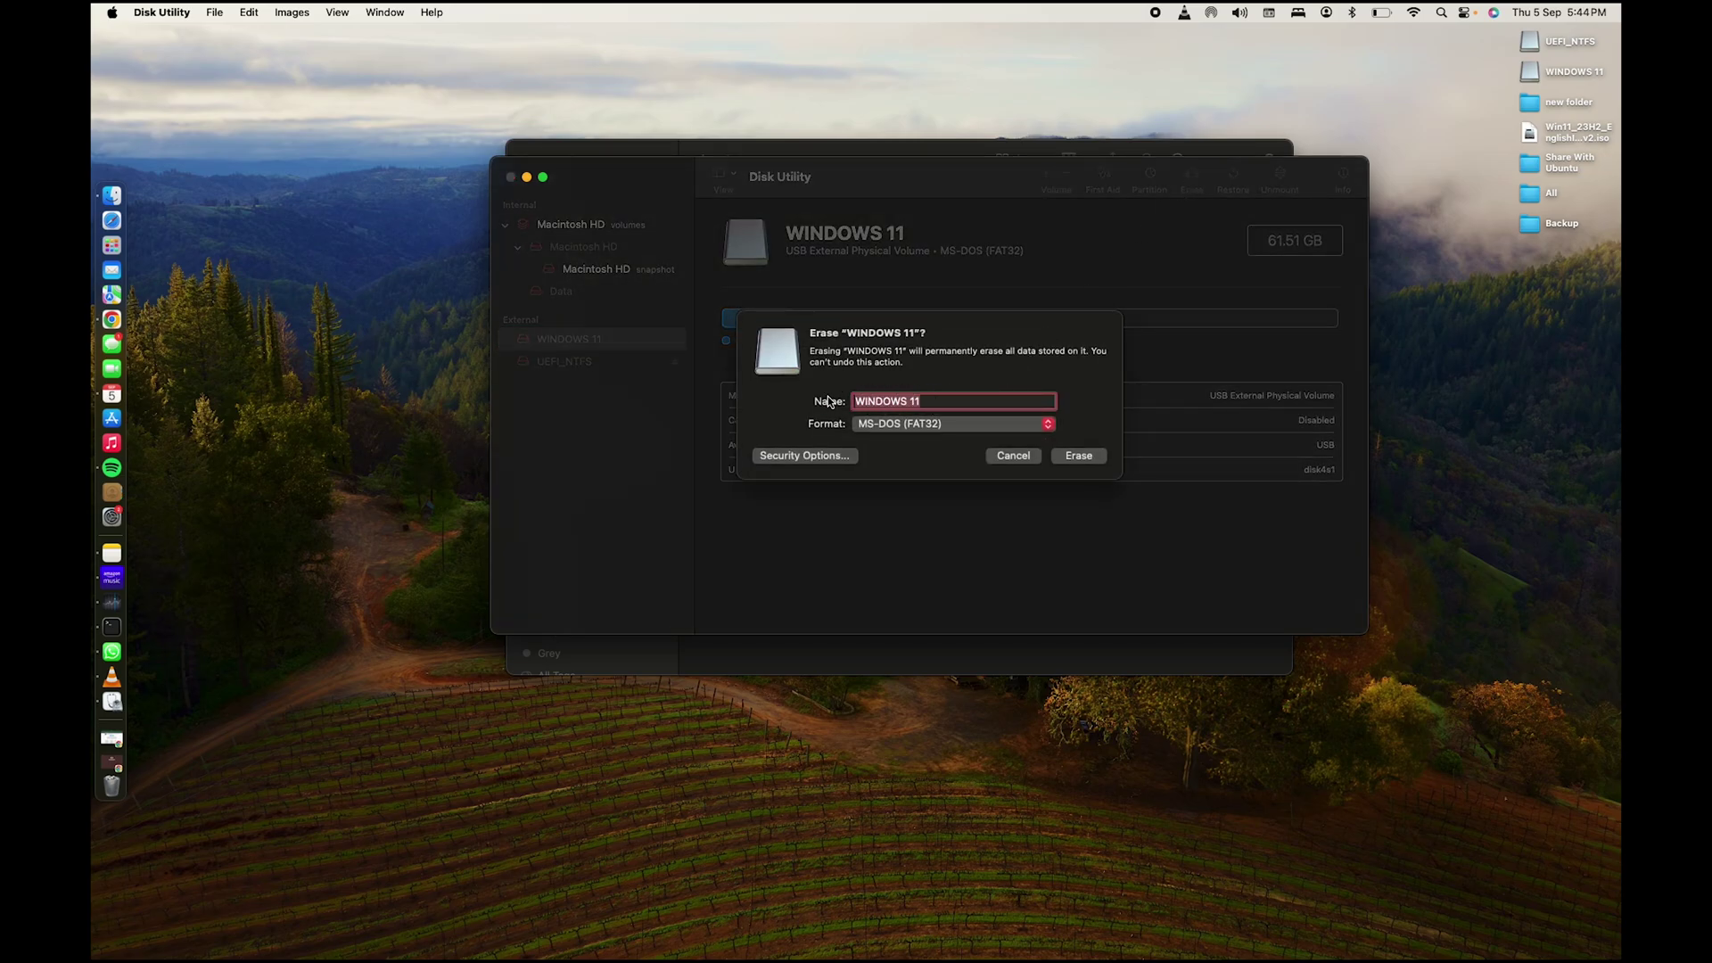
{"action": "type", "text": "Wu"}
{"action": "type", "text": "ndows 11"}
{"action": "left_click", "coordinate": [939, 424]}
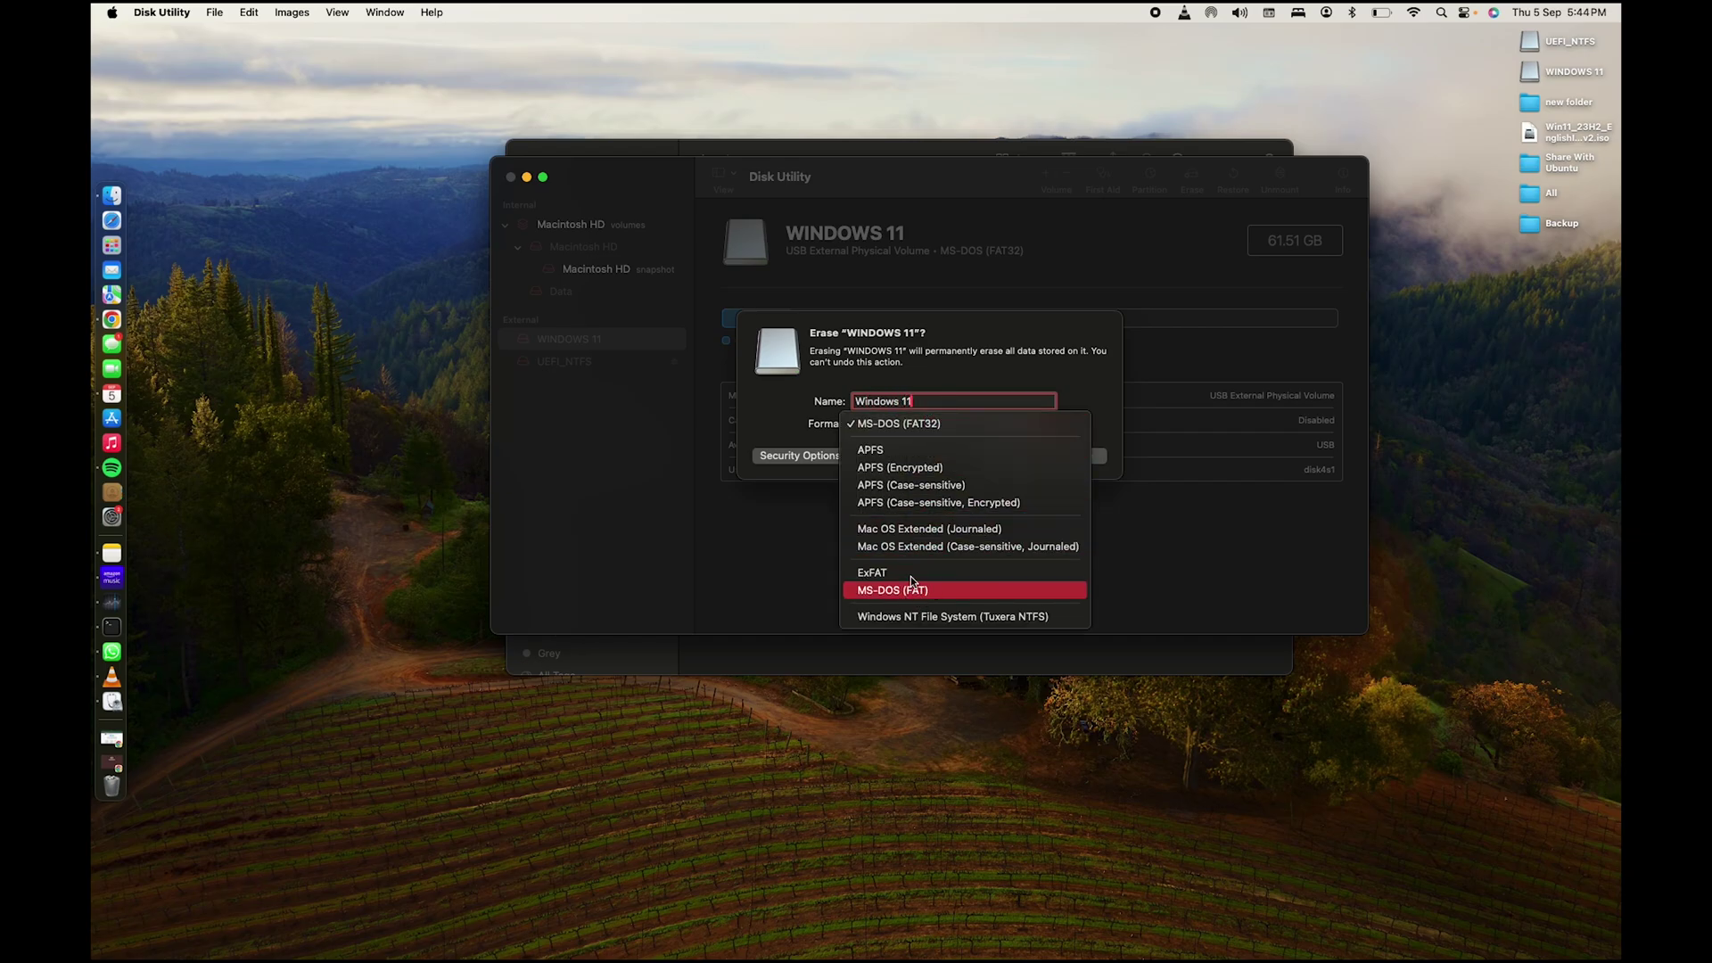
{"action": "left_click", "coordinate": [954, 425]}
{"action": "left_click", "coordinate": [1079, 457]}
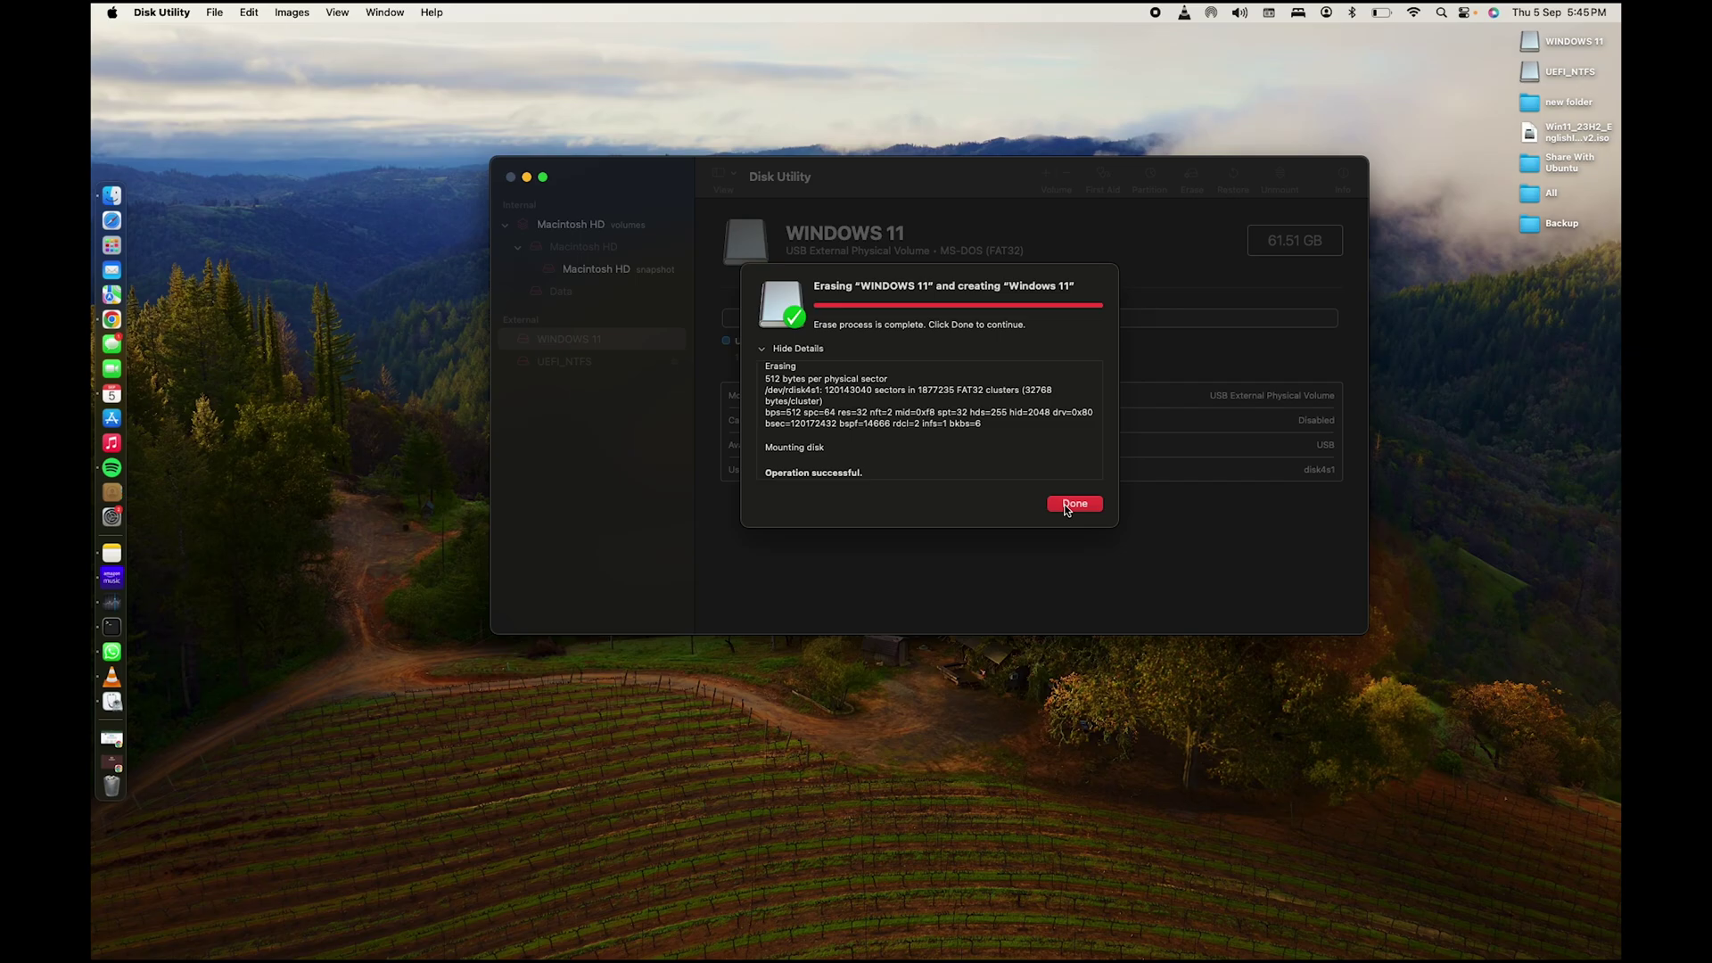
{"action": "left_click", "coordinate": [1070, 503]}
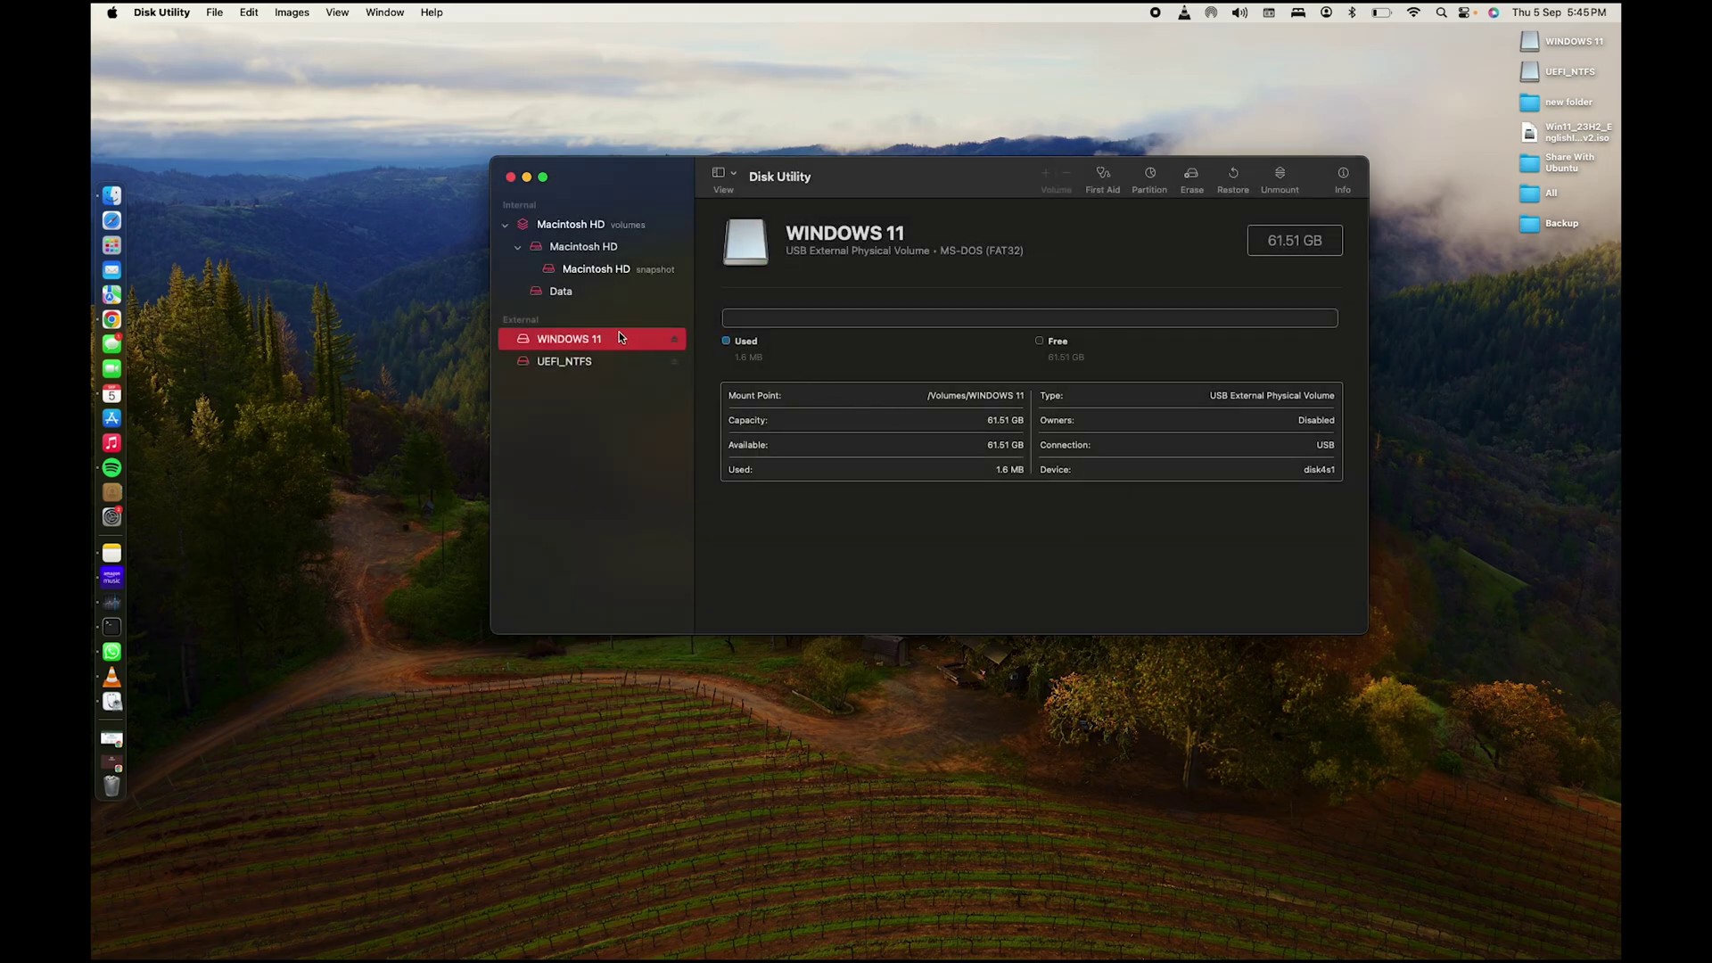
{"action": "left_click", "coordinate": [511, 176]}
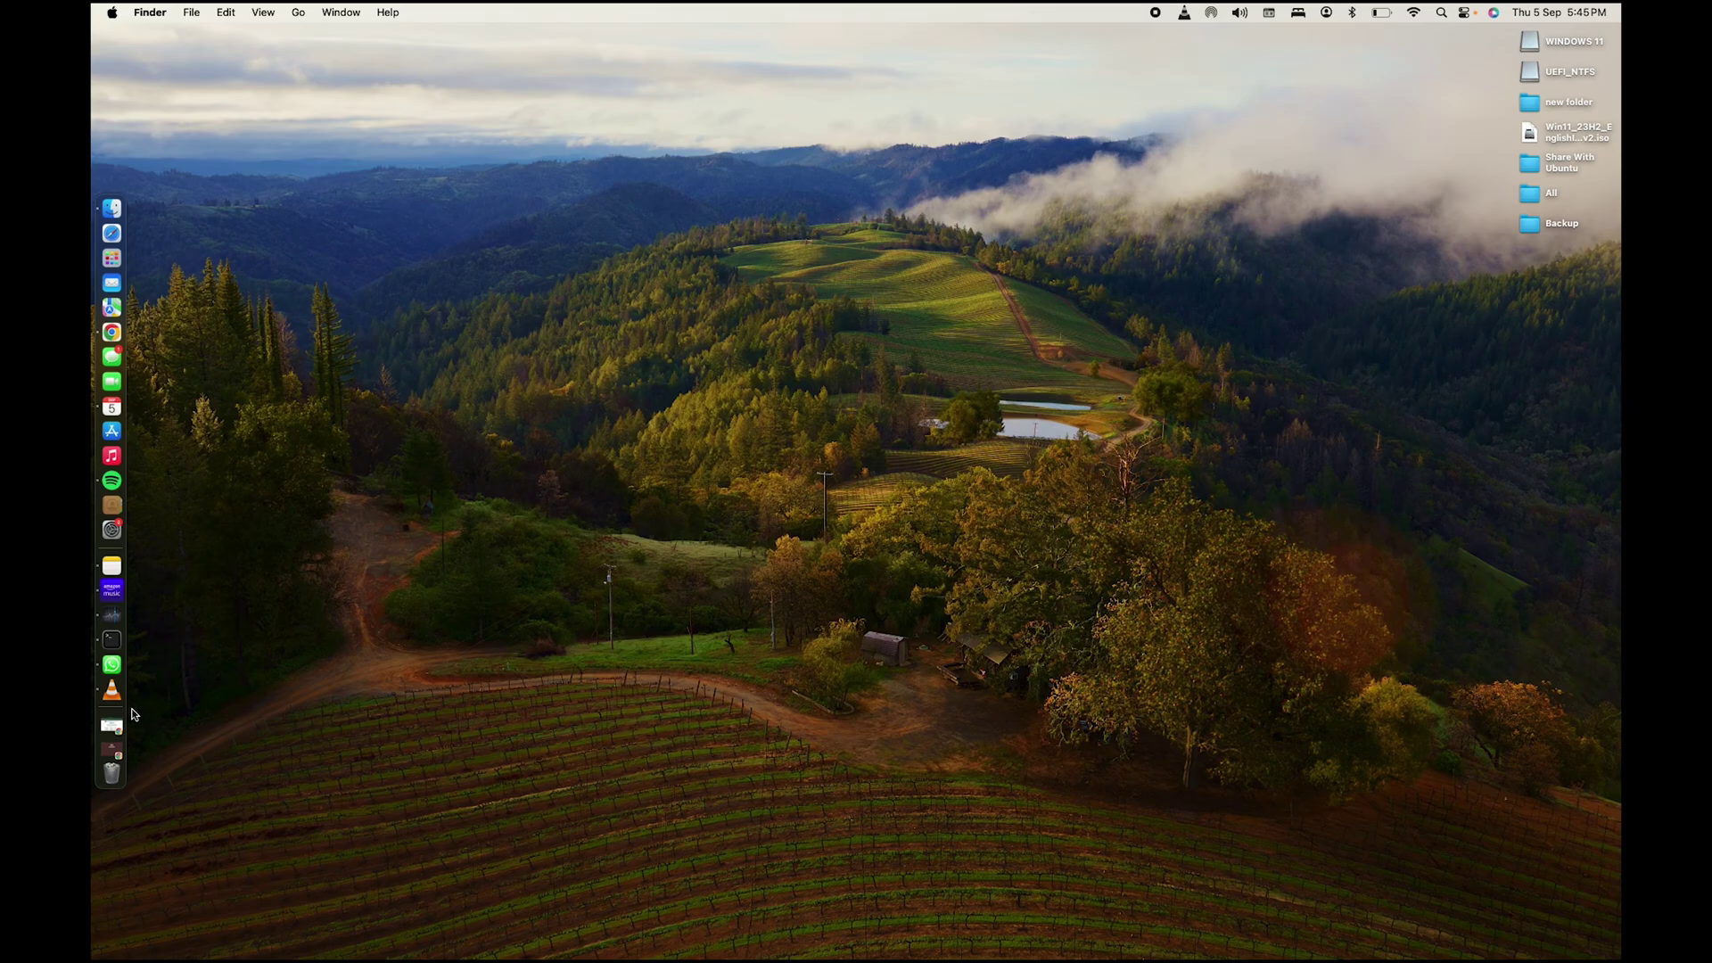
- Search 'windows 11 download' in Chrome and open Microsoft's Download Windows 11 page
{"action": "left_click", "coordinate": [112, 750]}
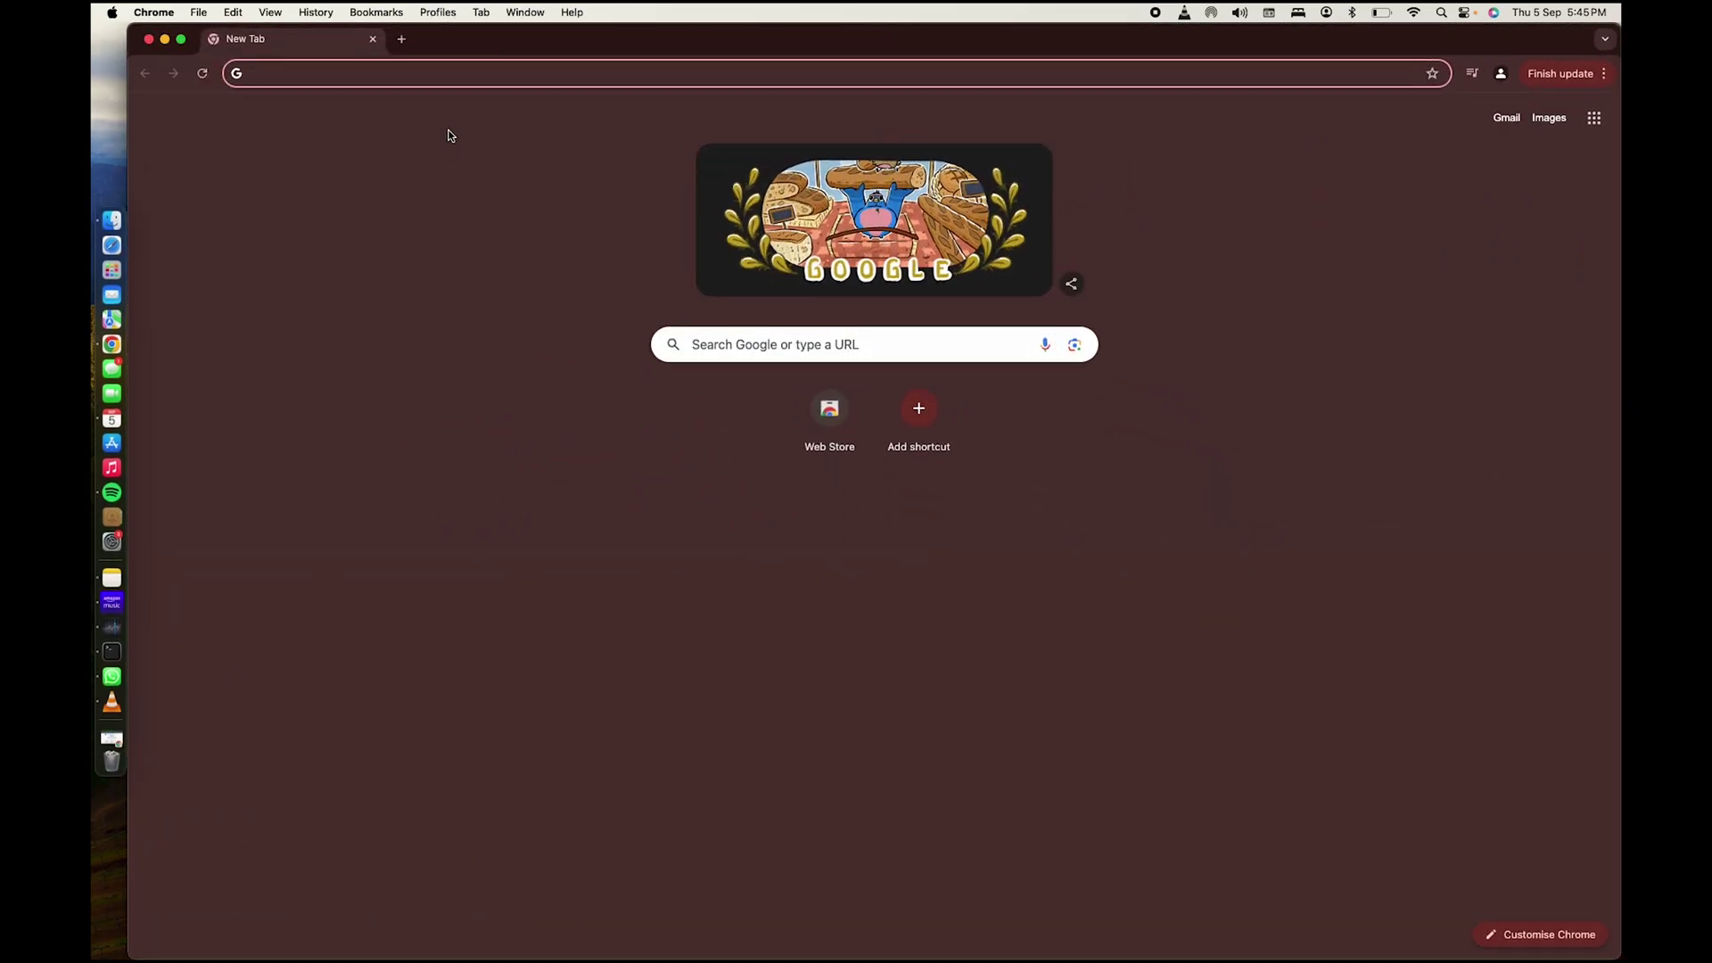
{"action": "left_click", "coordinate": [459, 75]}
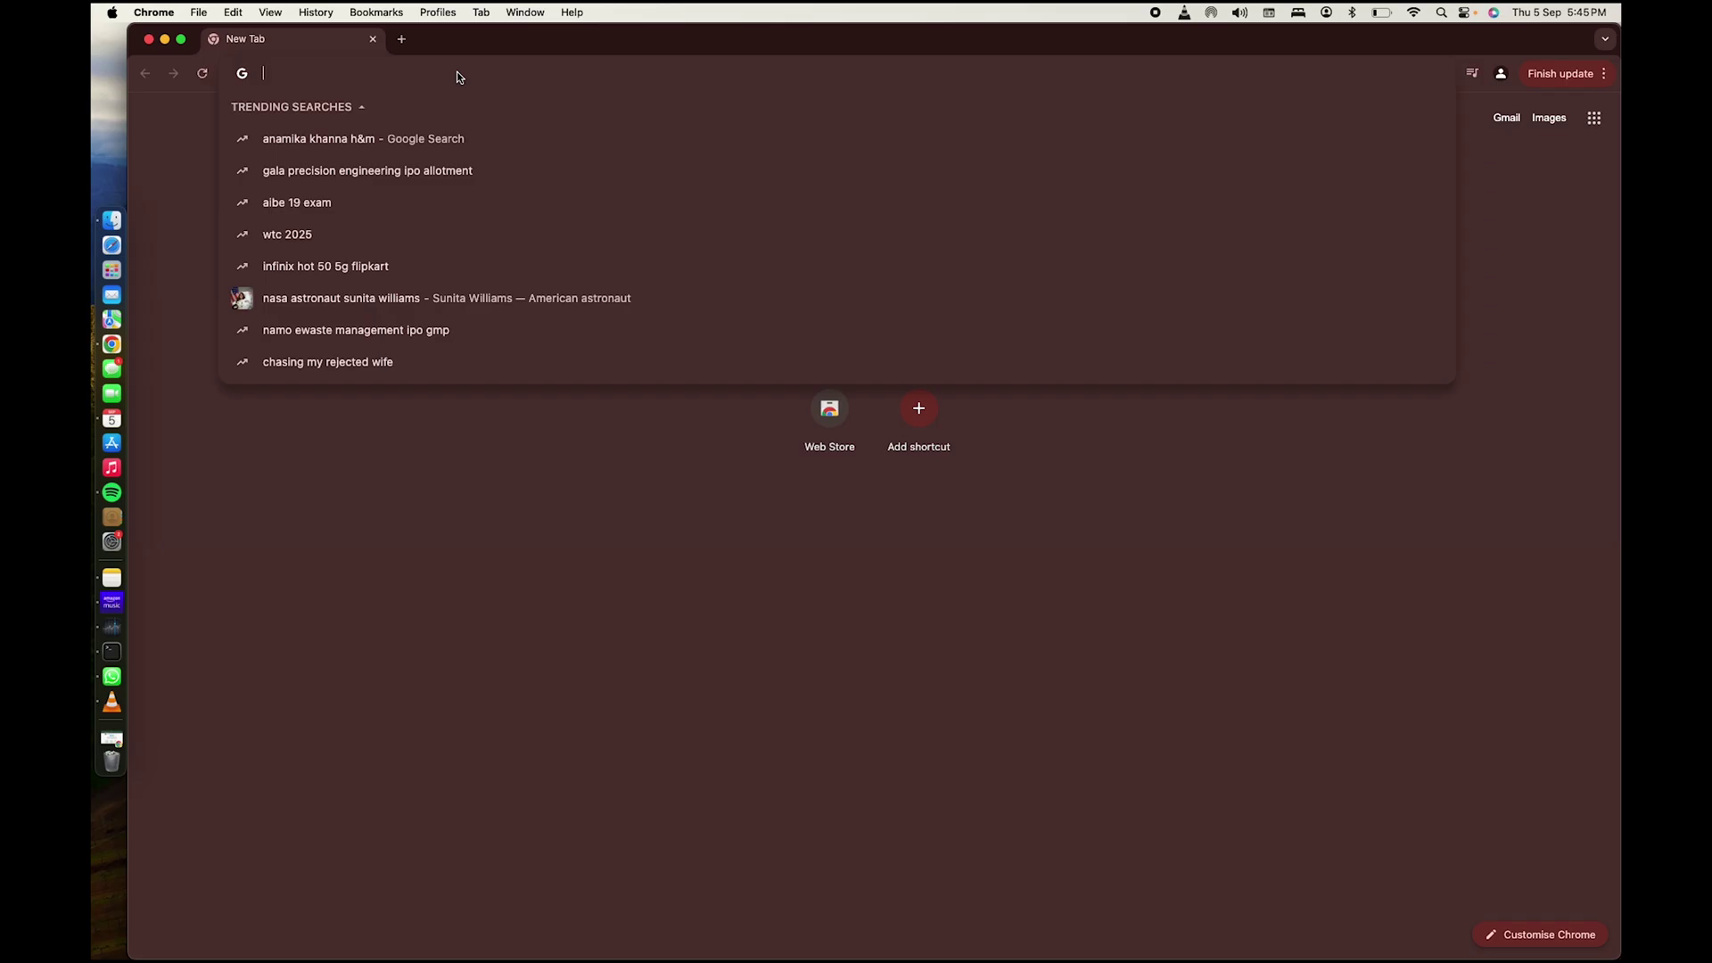
{"action": "type", "text": "w"}
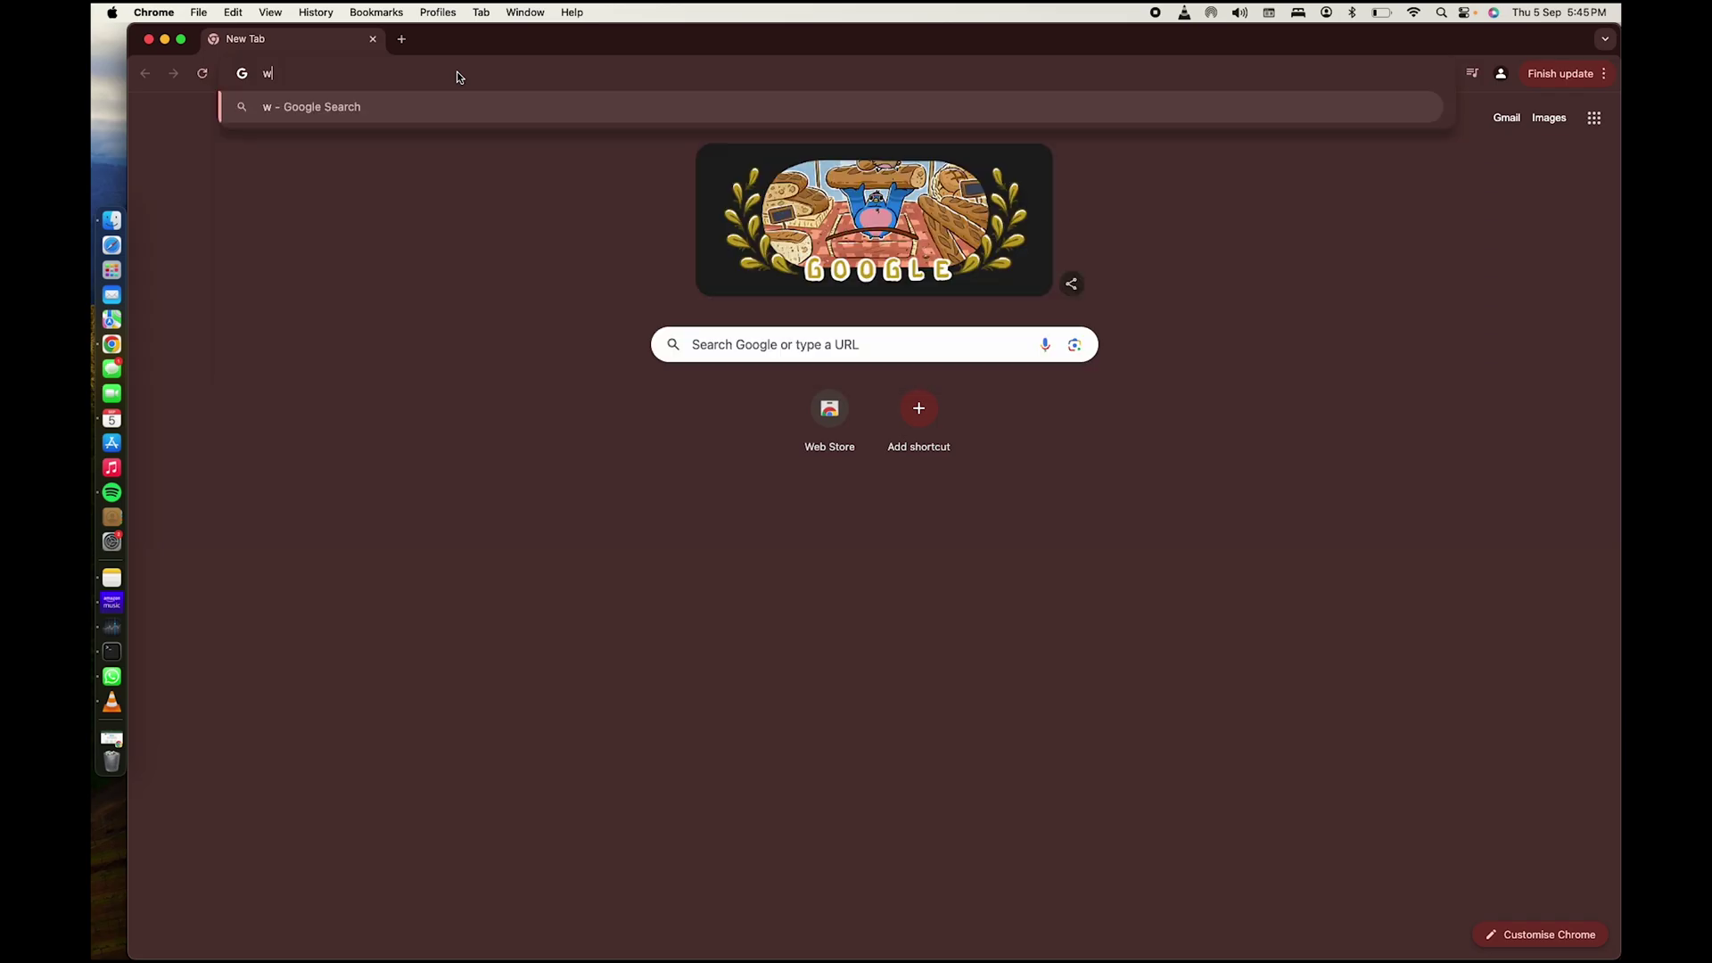
{"action": "type", "text": "indows 11 download"}
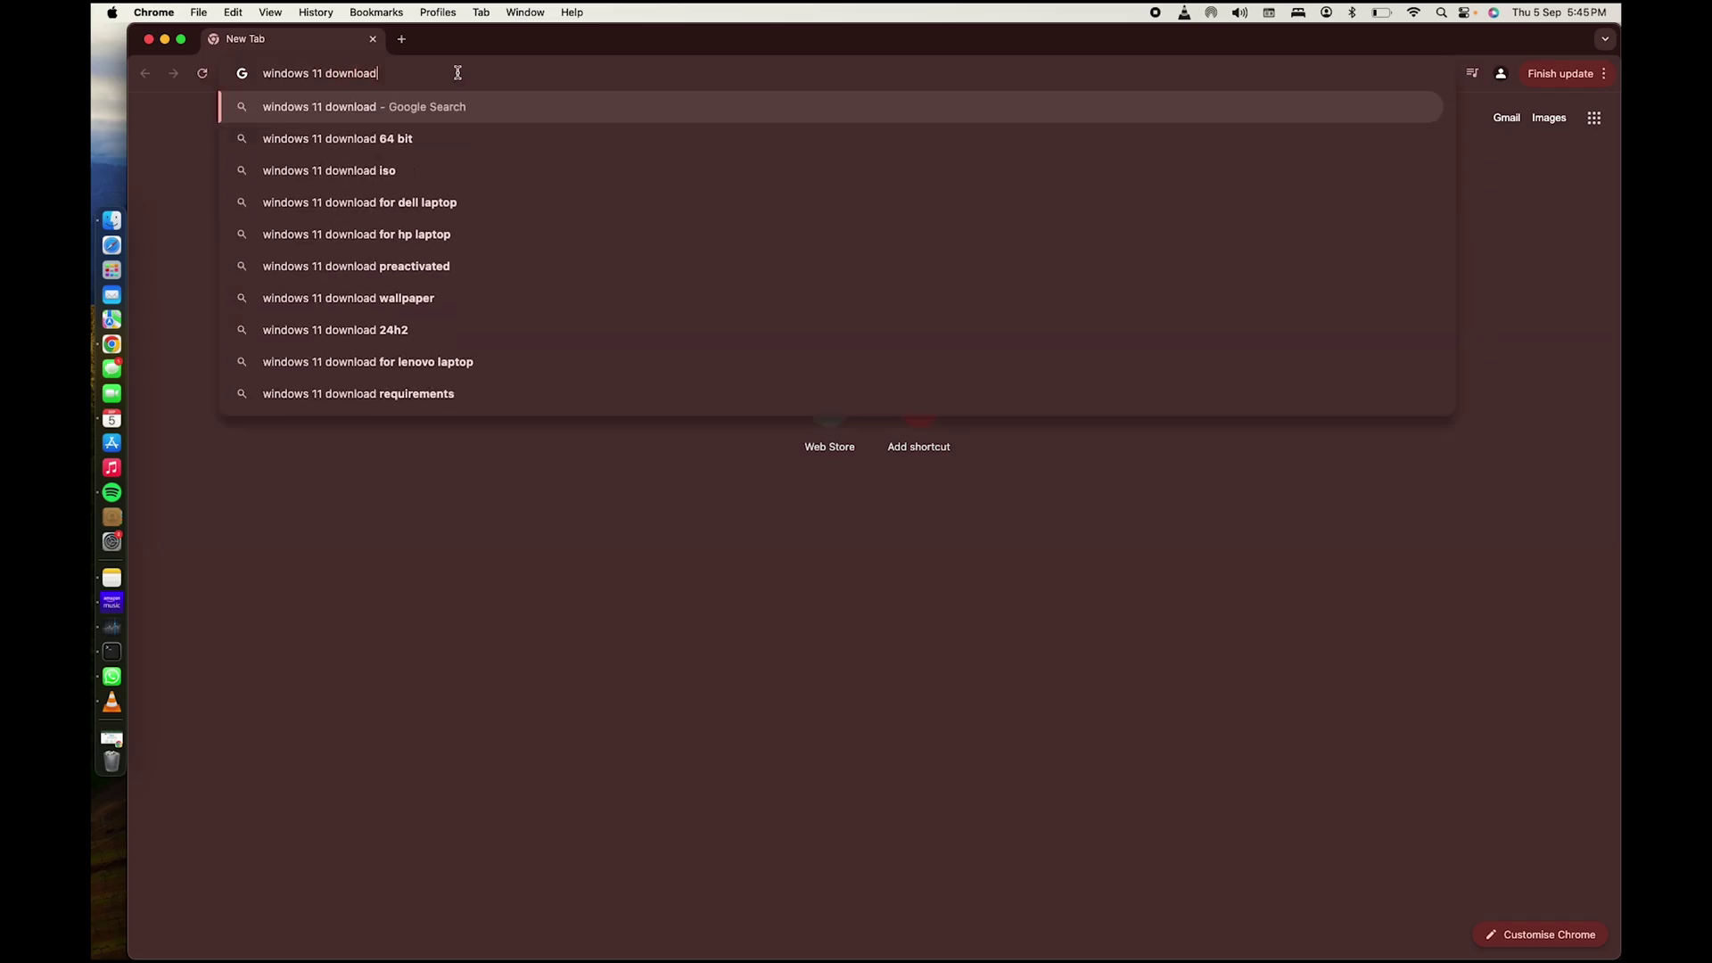
{"action": "key", "text": "Return"}
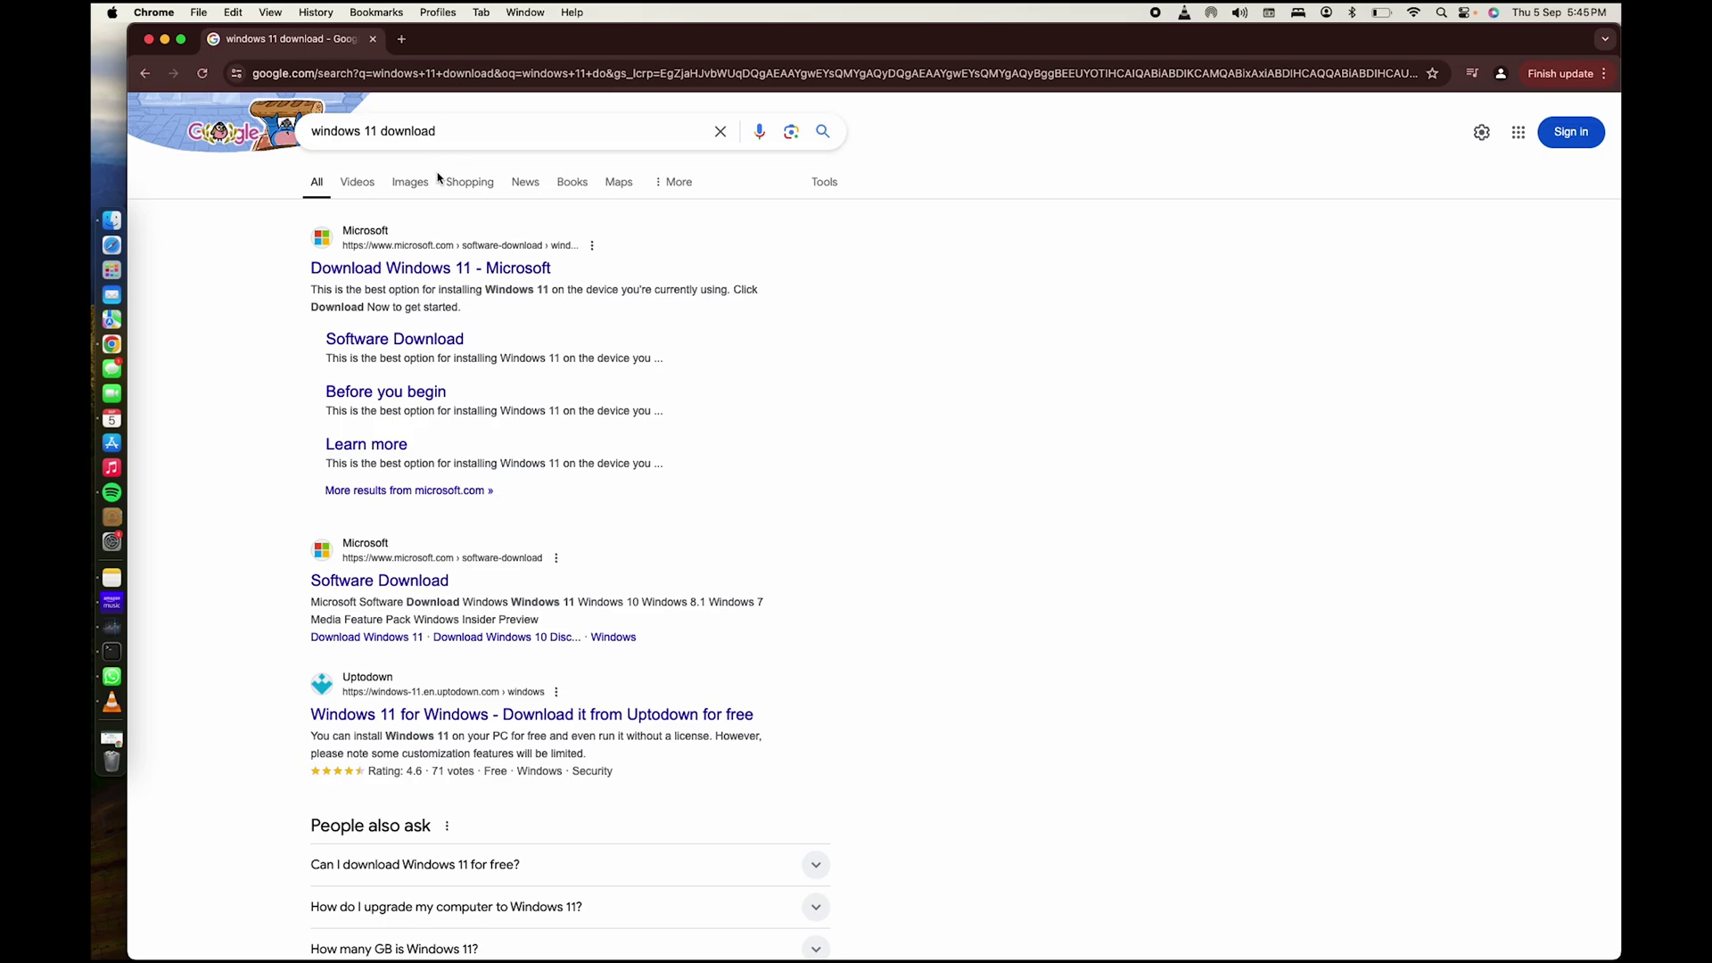
{"action": "left_click", "coordinate": [427, 271]}
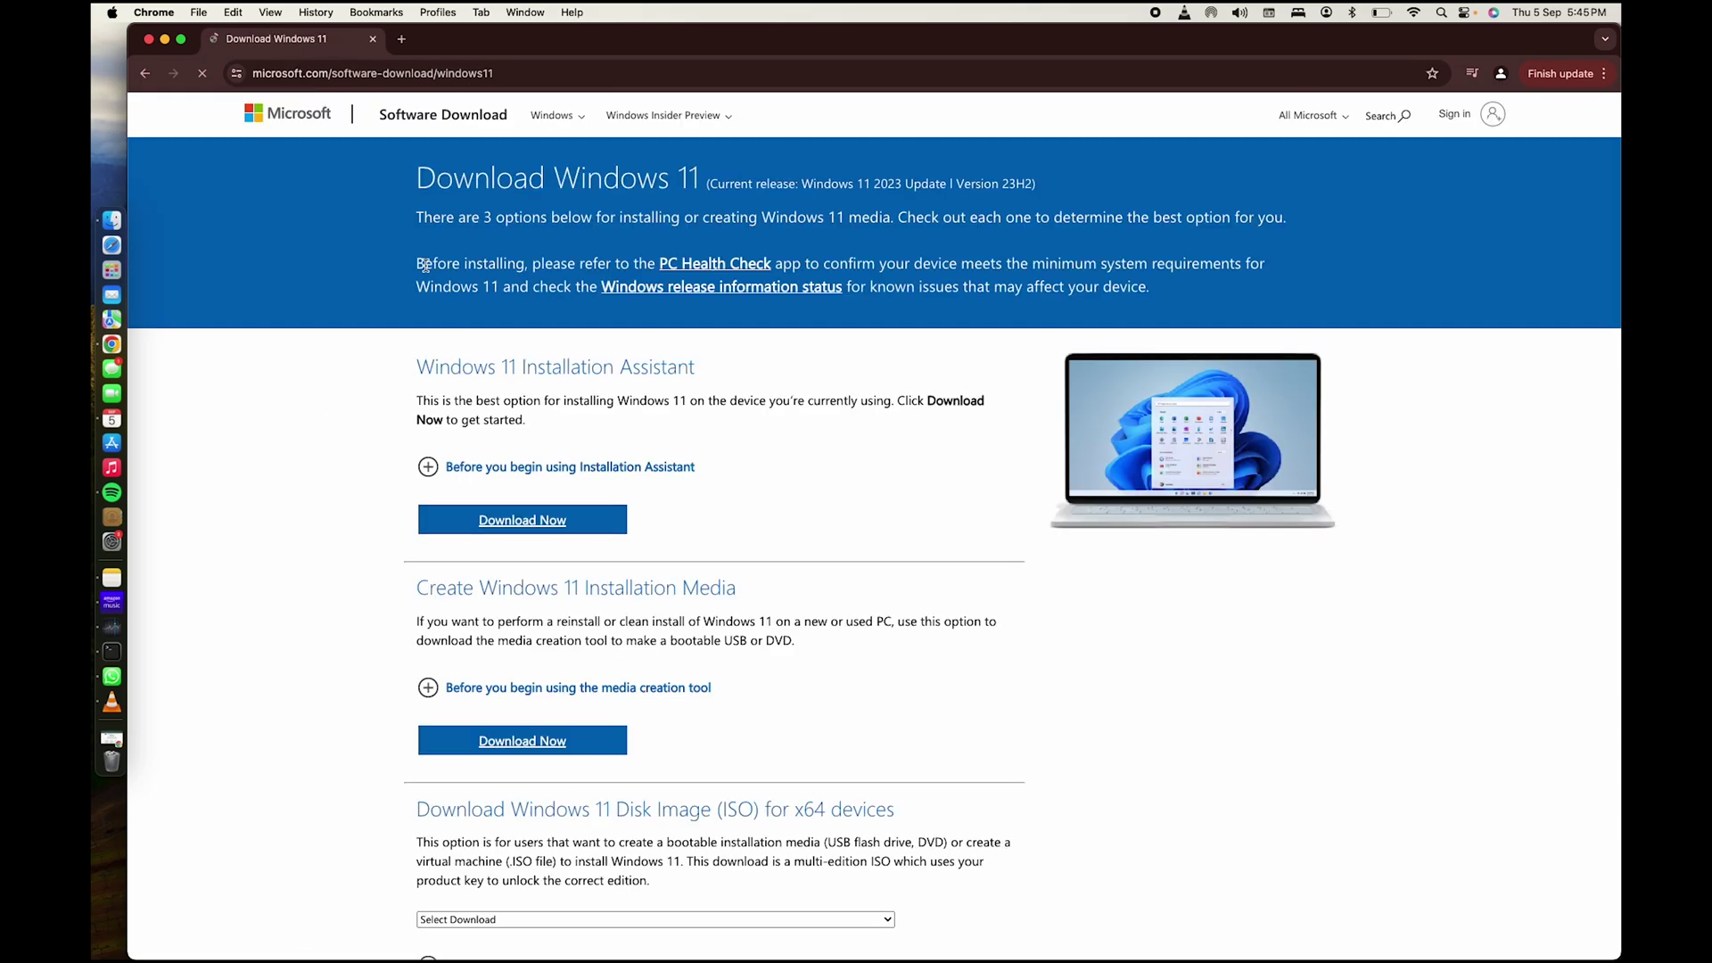
- Choose the multi-edition x64 ISO with English International as the product language
{"action": "scroll", "coordinate": [562, 342], "scroll_direction": "down", "scroll_amount": 5}
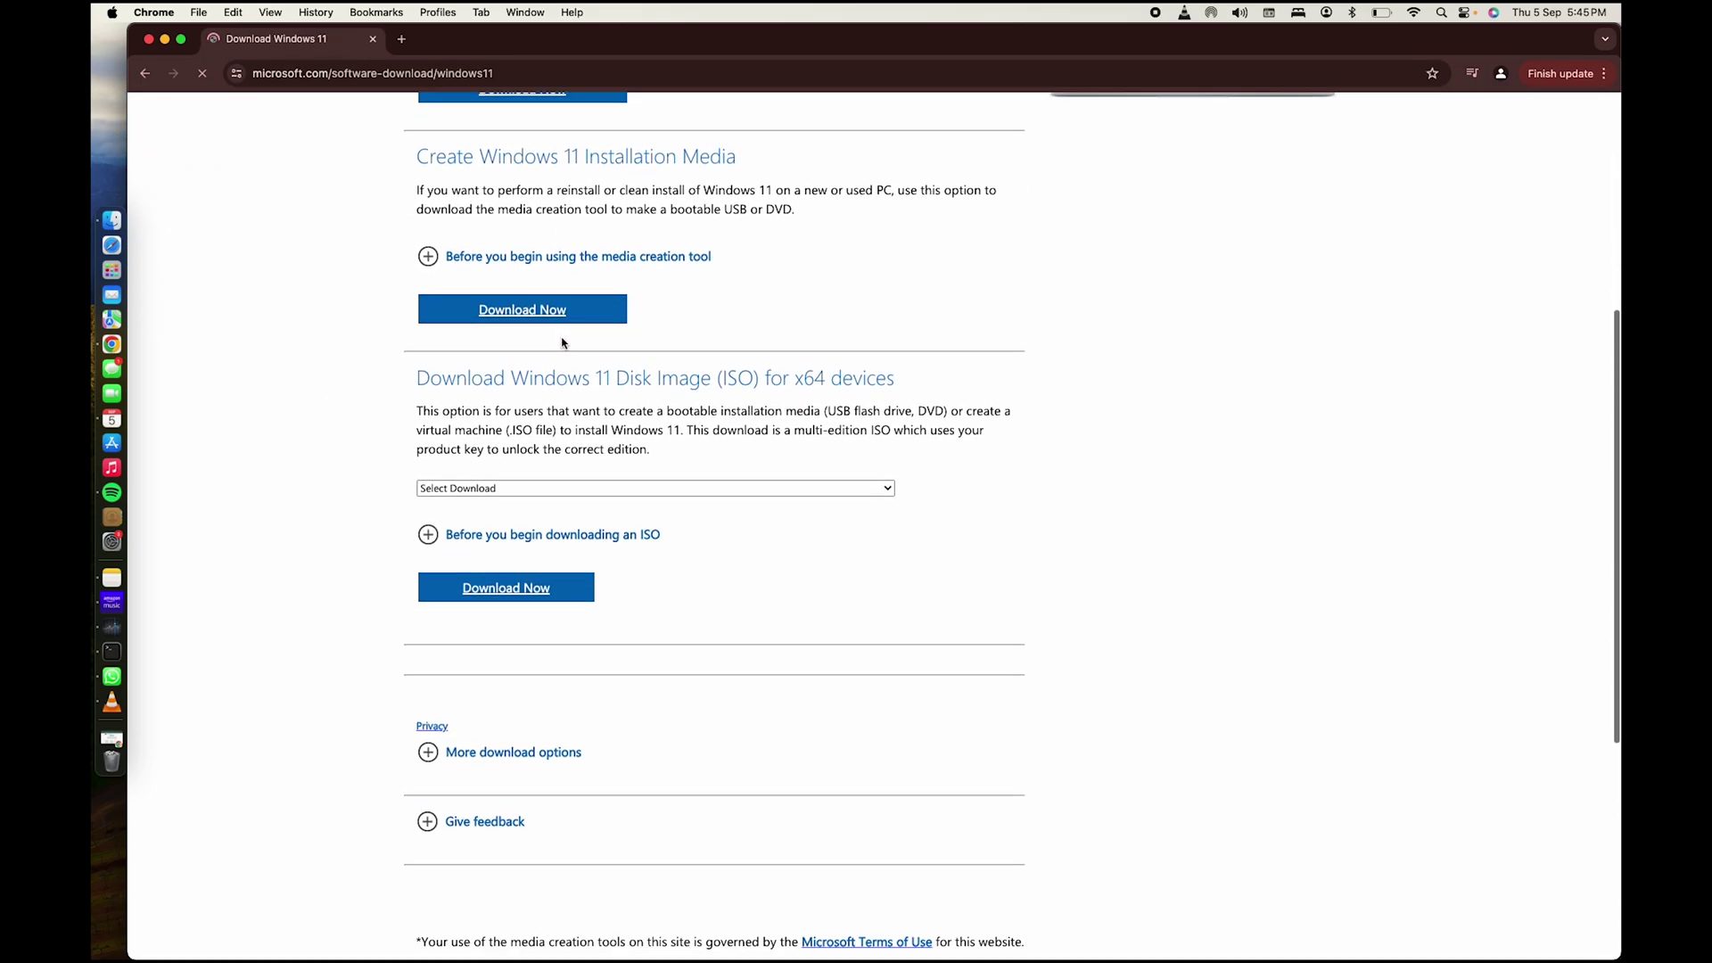
{"action": "left_click", "coordinate": [499, 489]}
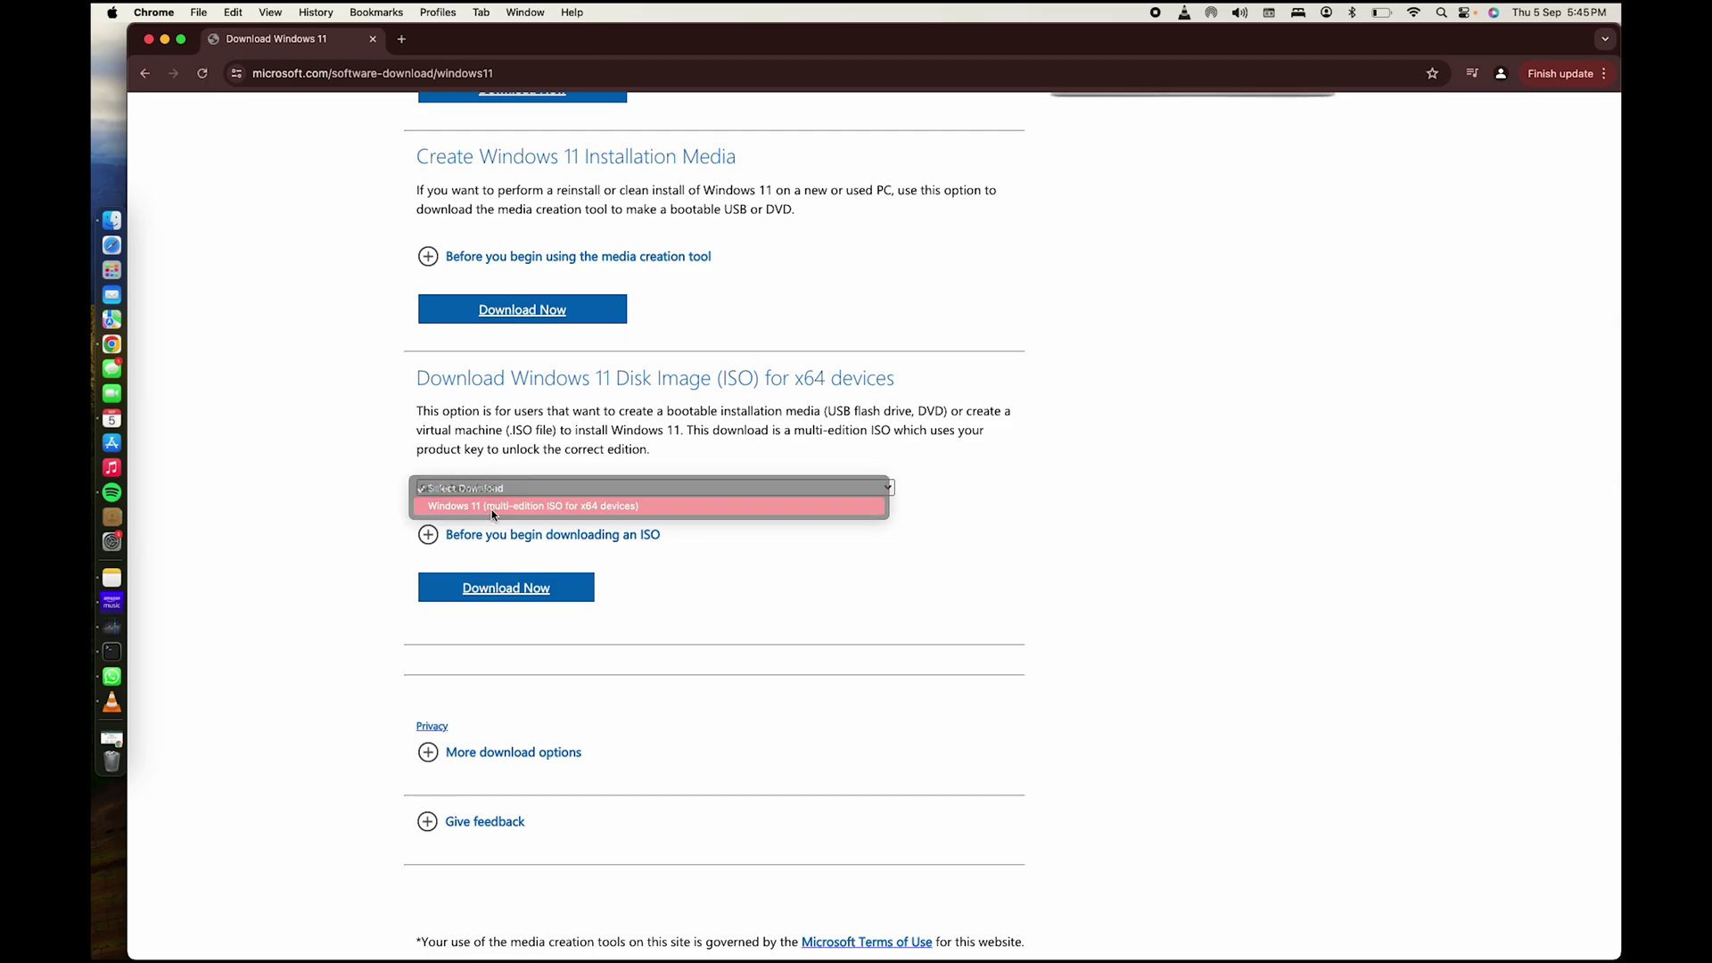
{"action": "left_click", "coordinate": [489, 509]}
{"action": "left_click", "coordinate": [463, 588]}
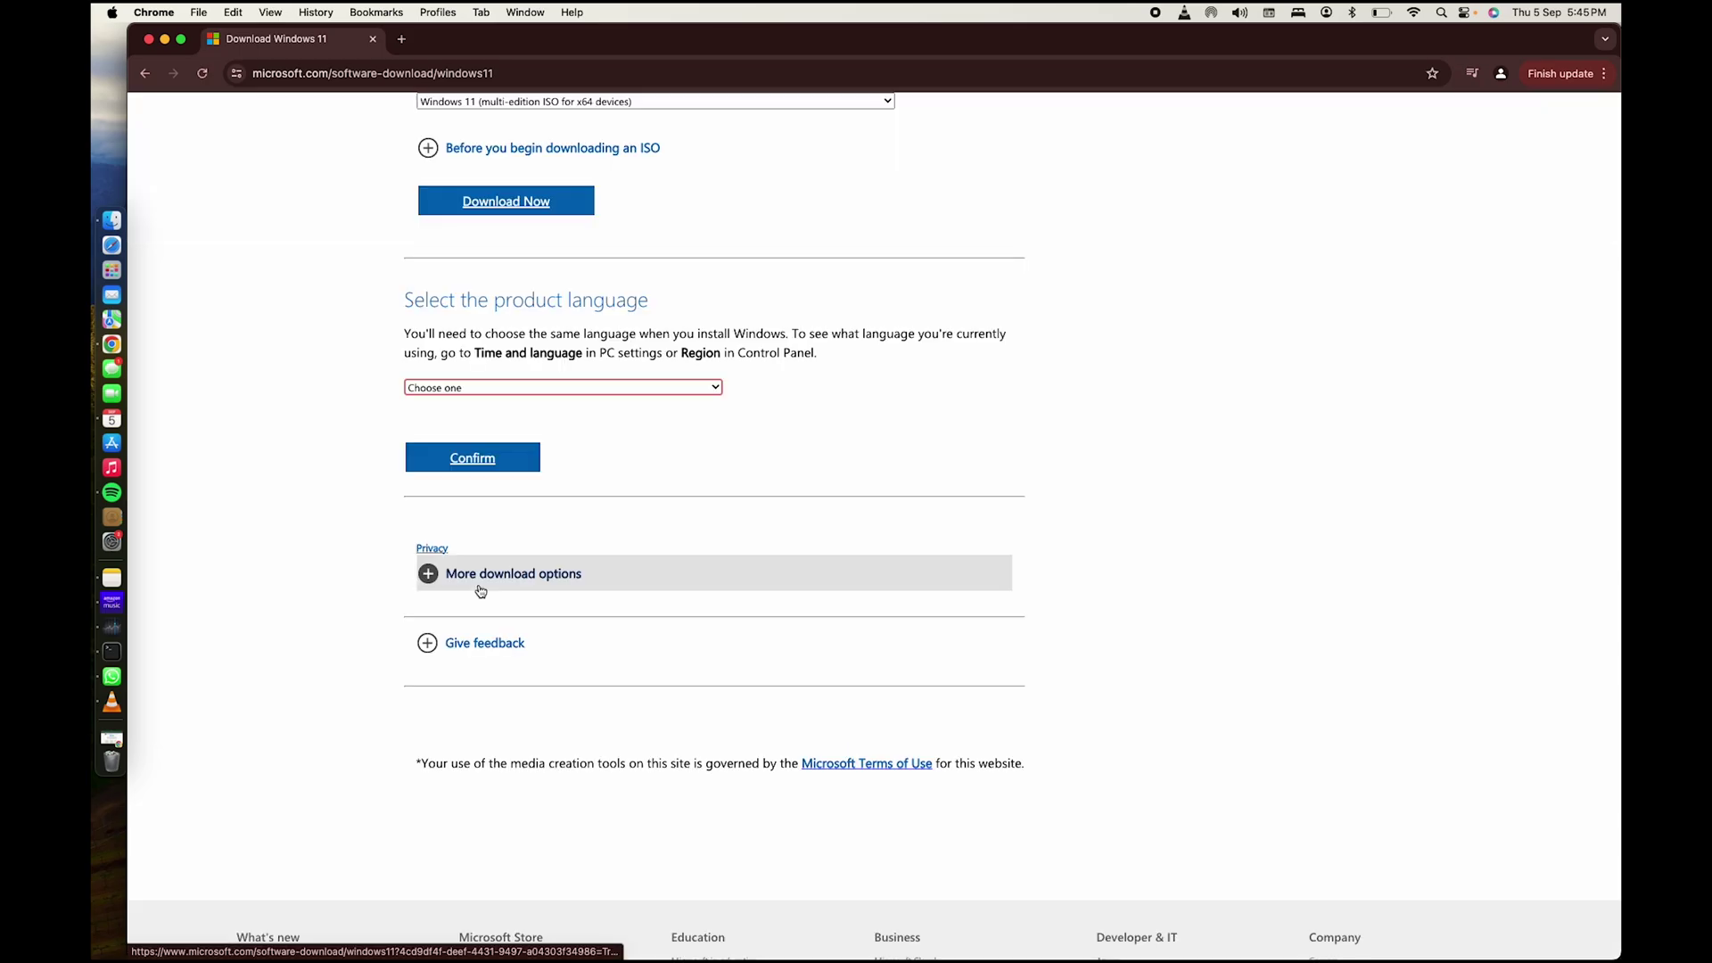
{"action": "left_click", "coordinate": [451, 387]}
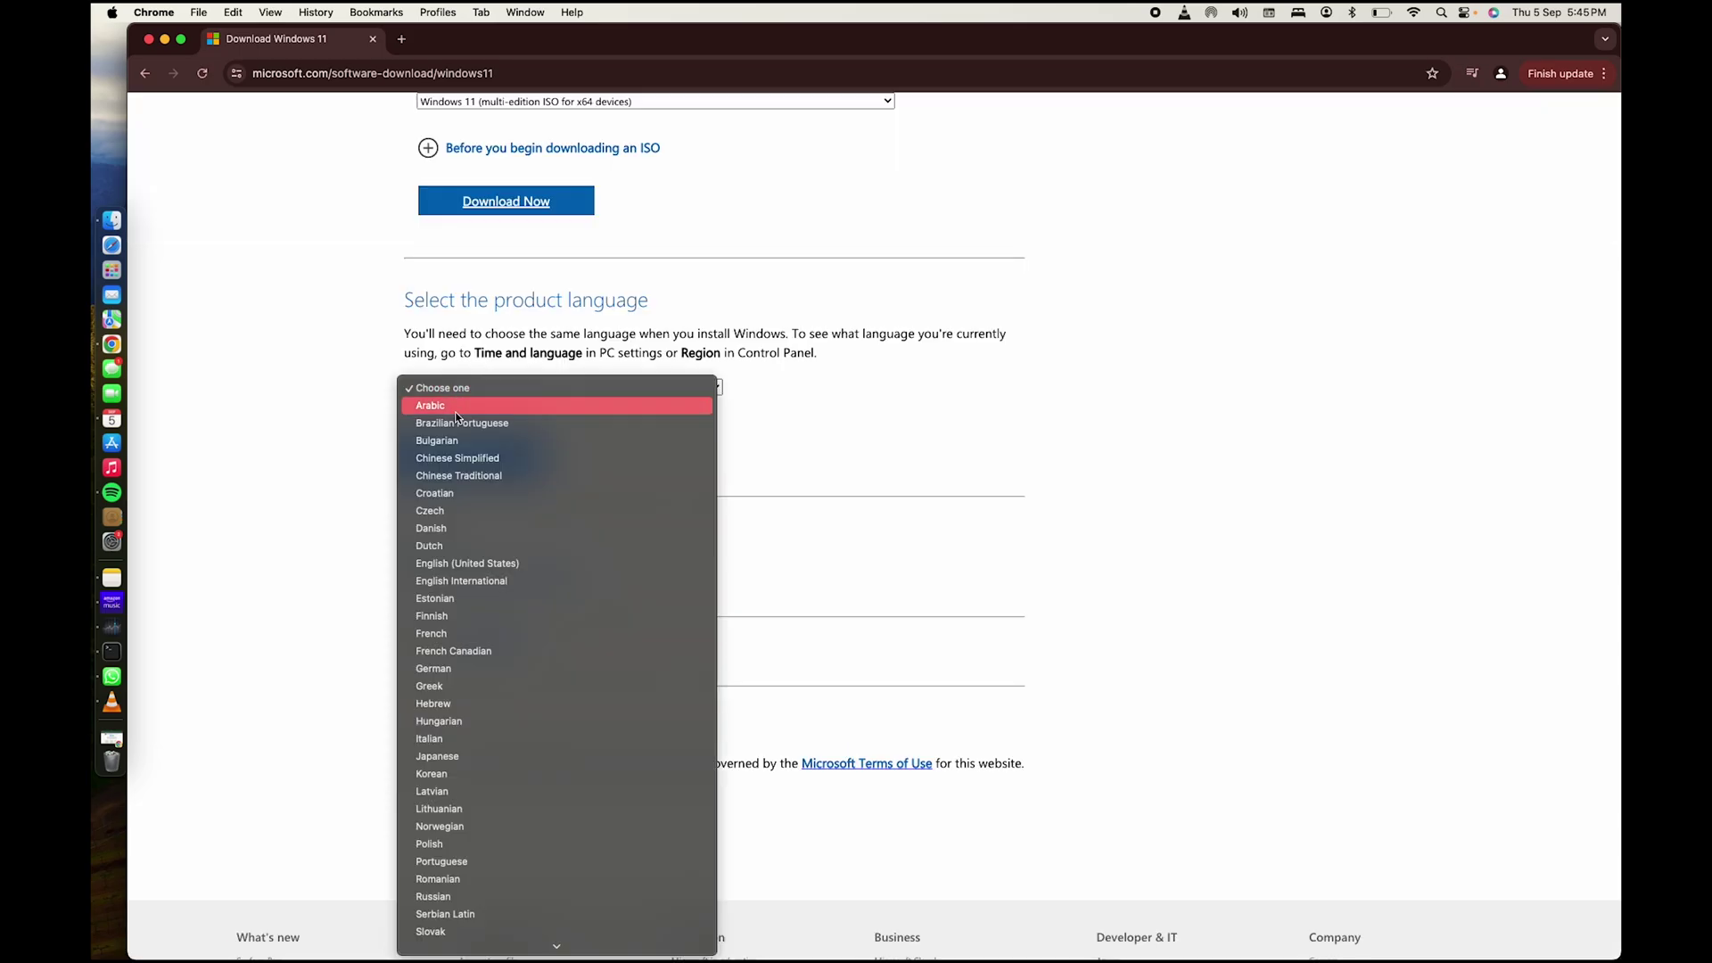
{"action": "left_click", "coordinate": [448, 583]}
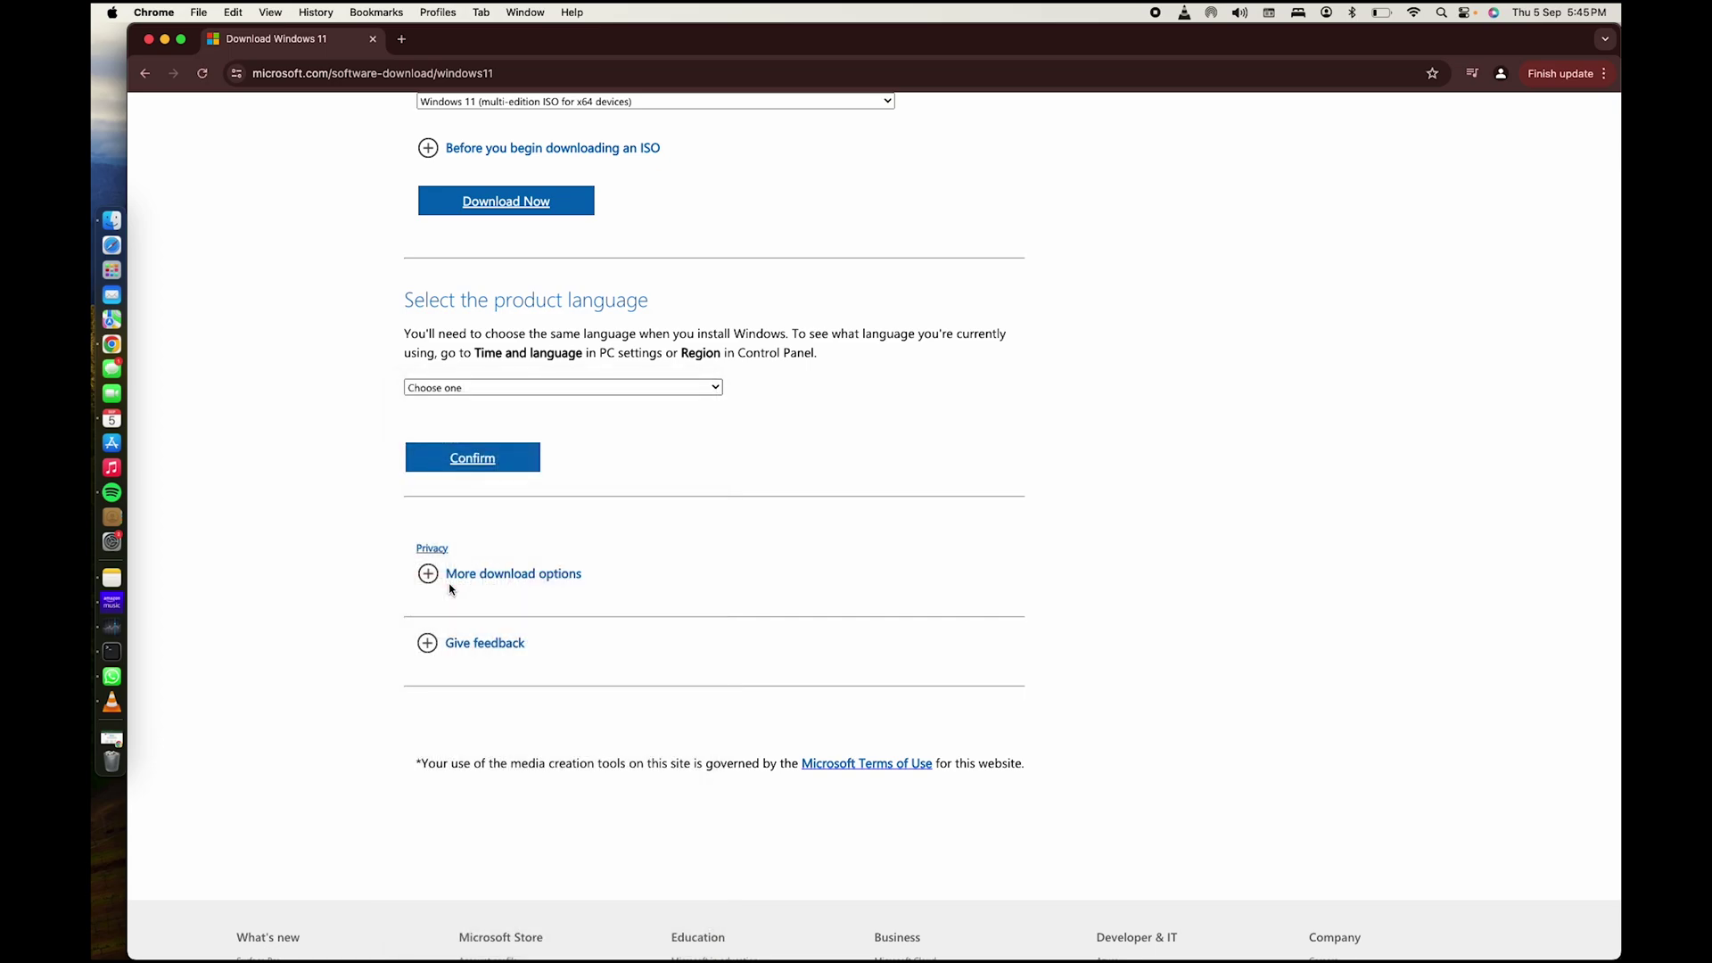
{"action": "left_click", "coordinate": [456, 463]}
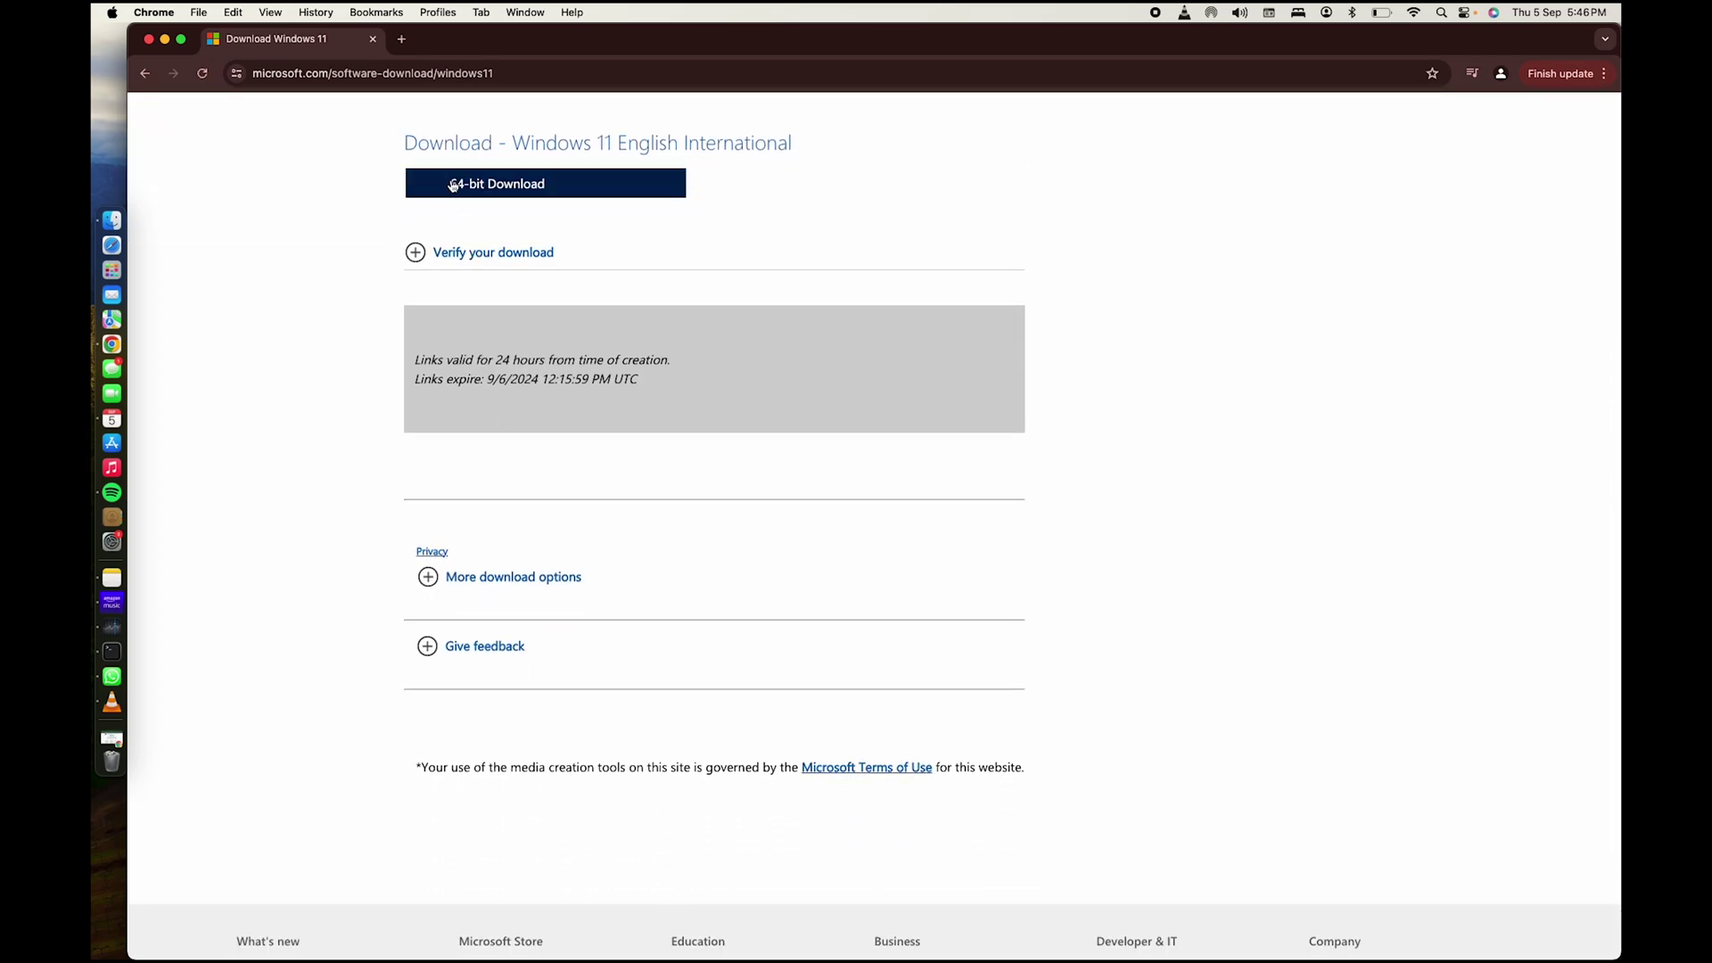
- Start the 64-bit ISO download, cancel it in Downloads, and minimize Chrome
{"action": "left_click", "coordinate": [483, 191]}
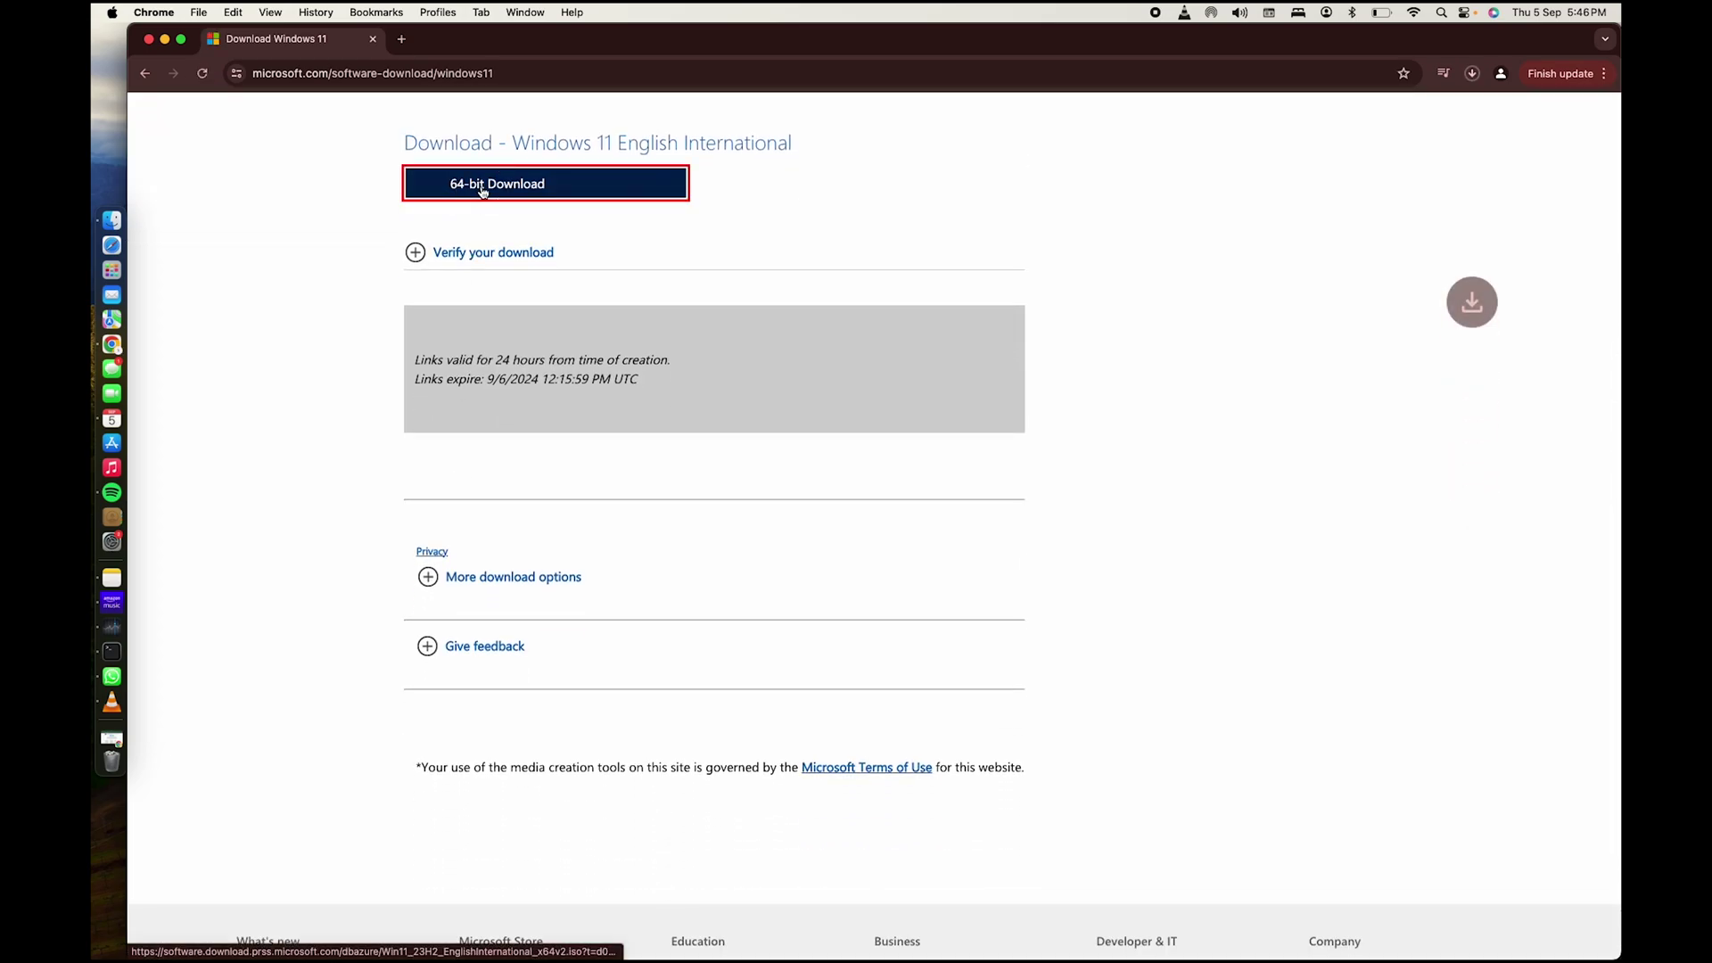
{"action": "left_click", "coordinate": [1473, 73]}
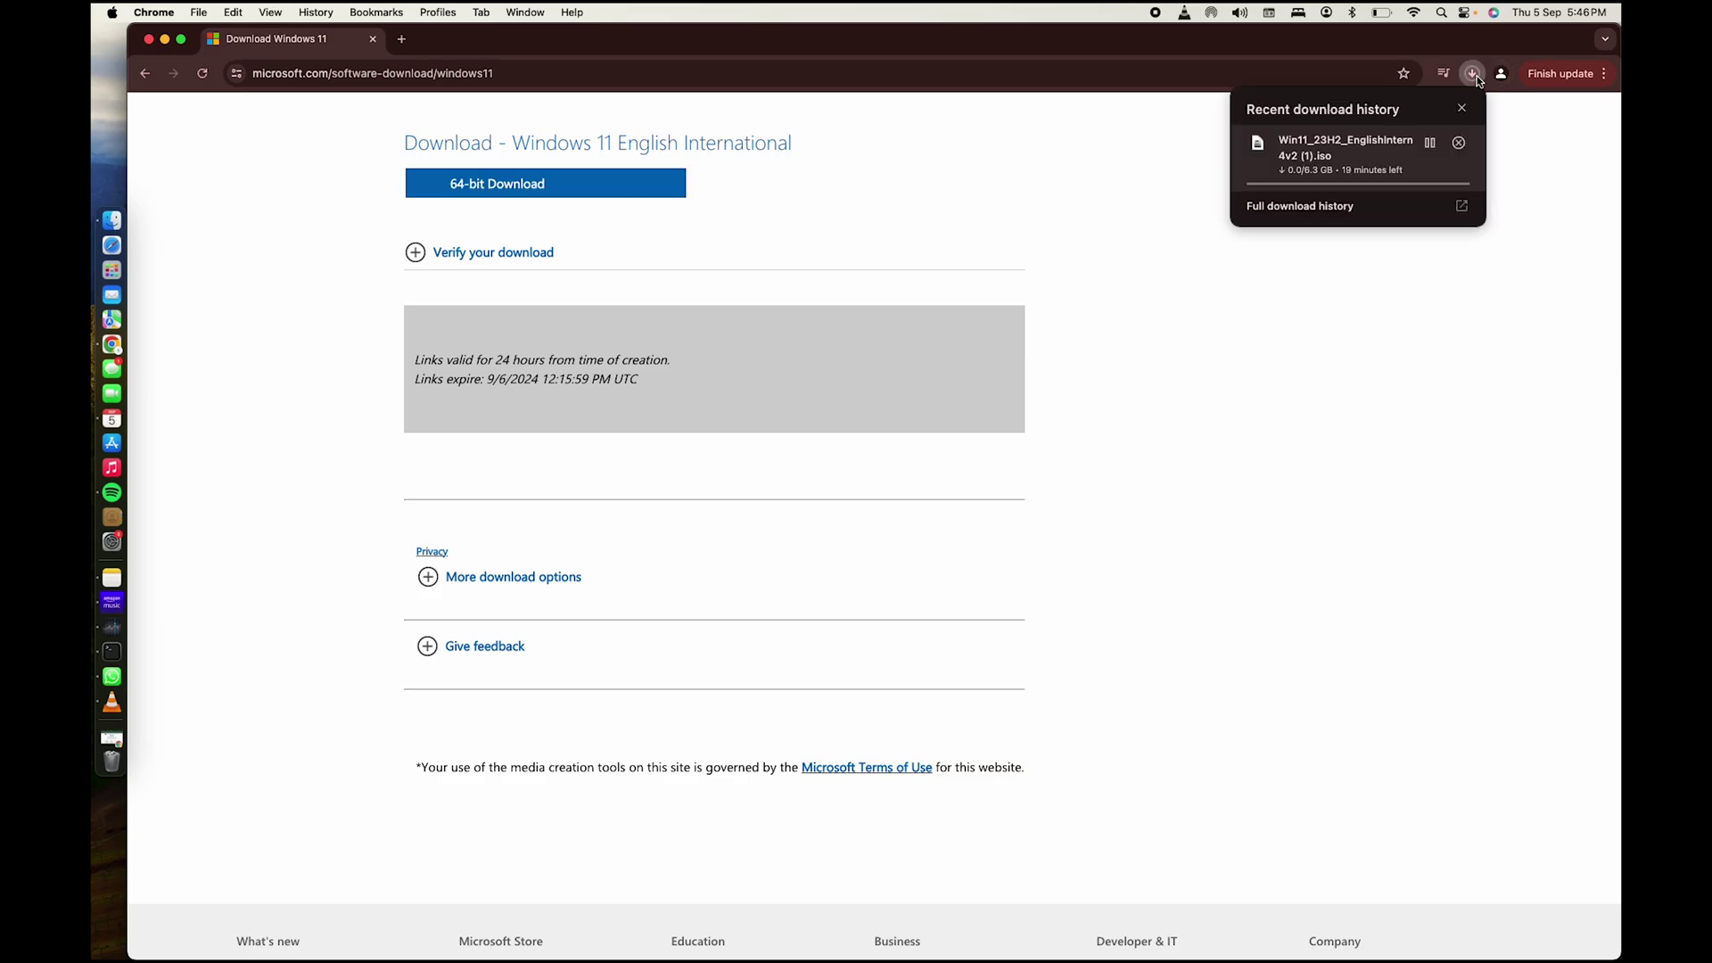
{"action": "left_click", "coordinate": [1463, 152]}
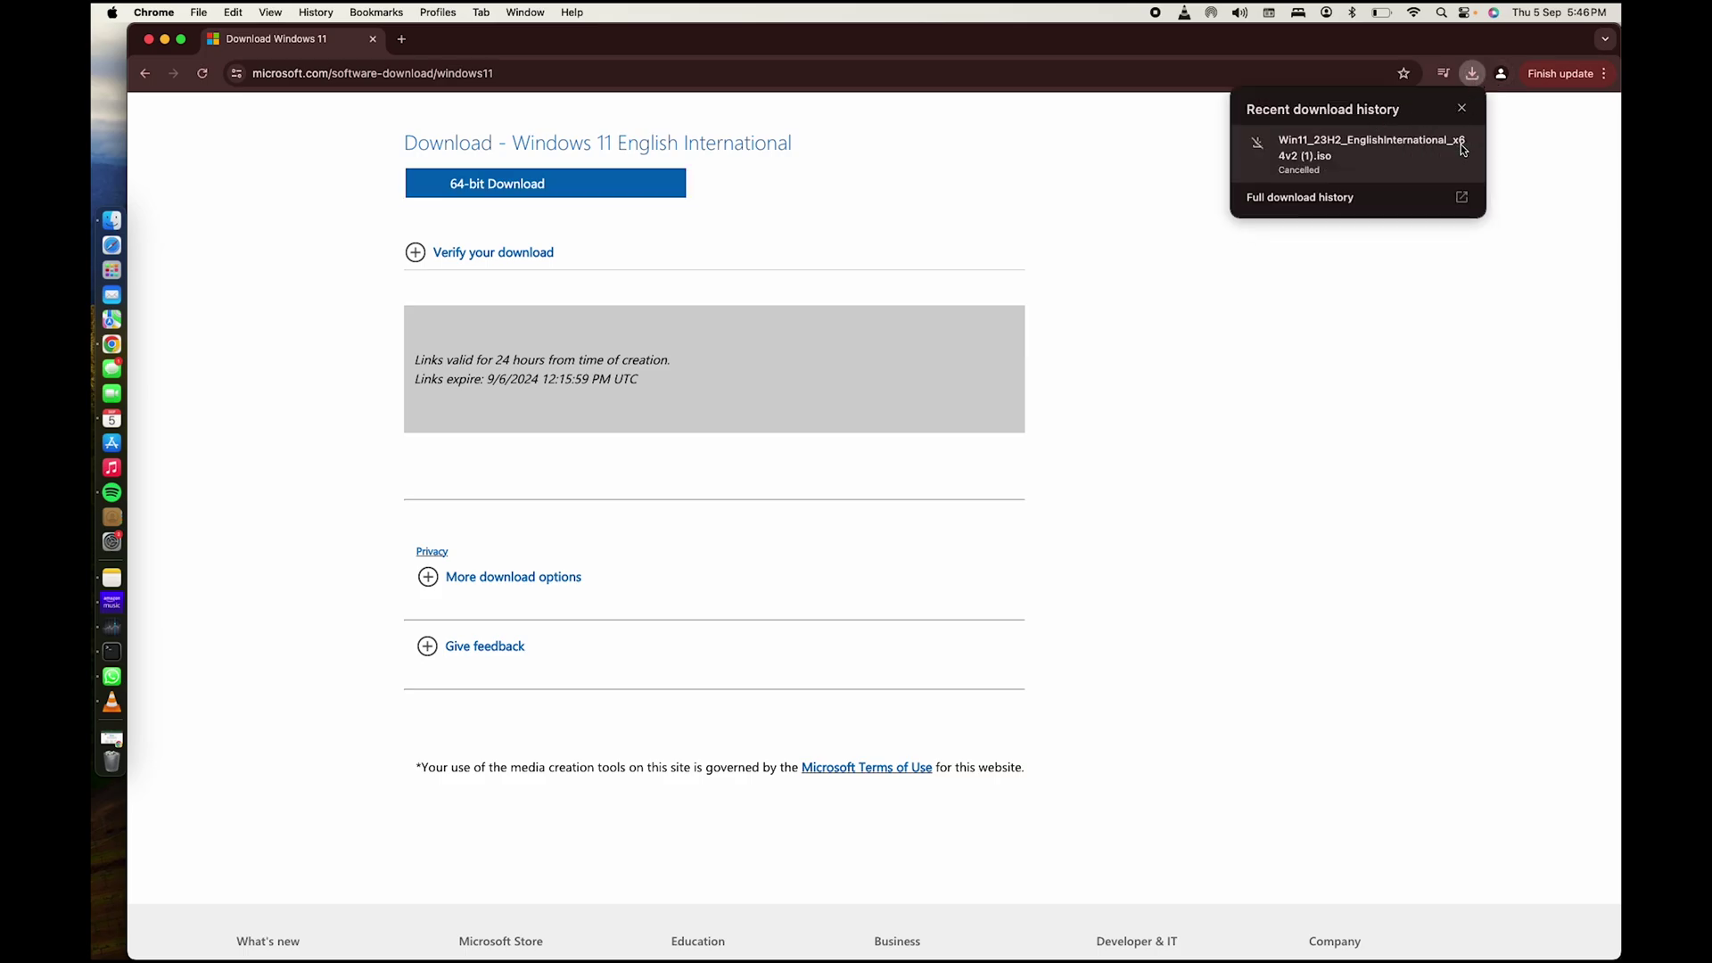
{"action": "left_click", "coordinate": [165, 40]}
- Mount Win11_23H2_EnglishInternational_x64v2.iso from the desktop and open a Finder window
{"action": "left_click", "coordinate": [1534, 132]}
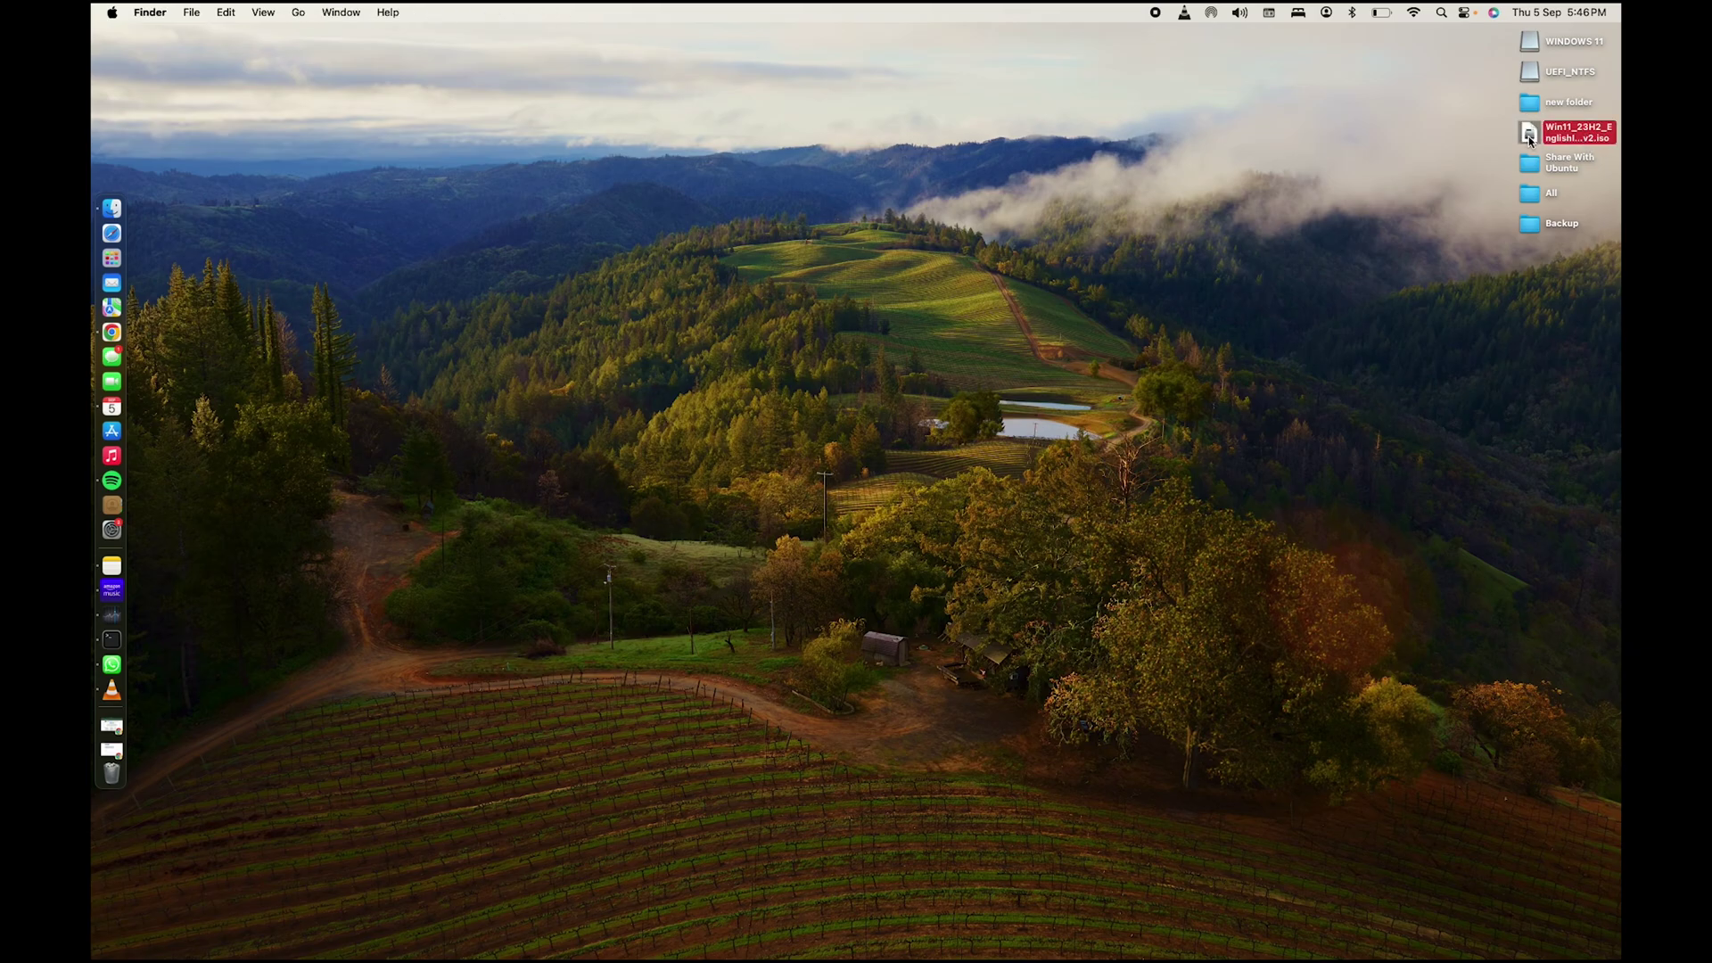
{"action": "right_click", "coordinate": [1530, 140]}
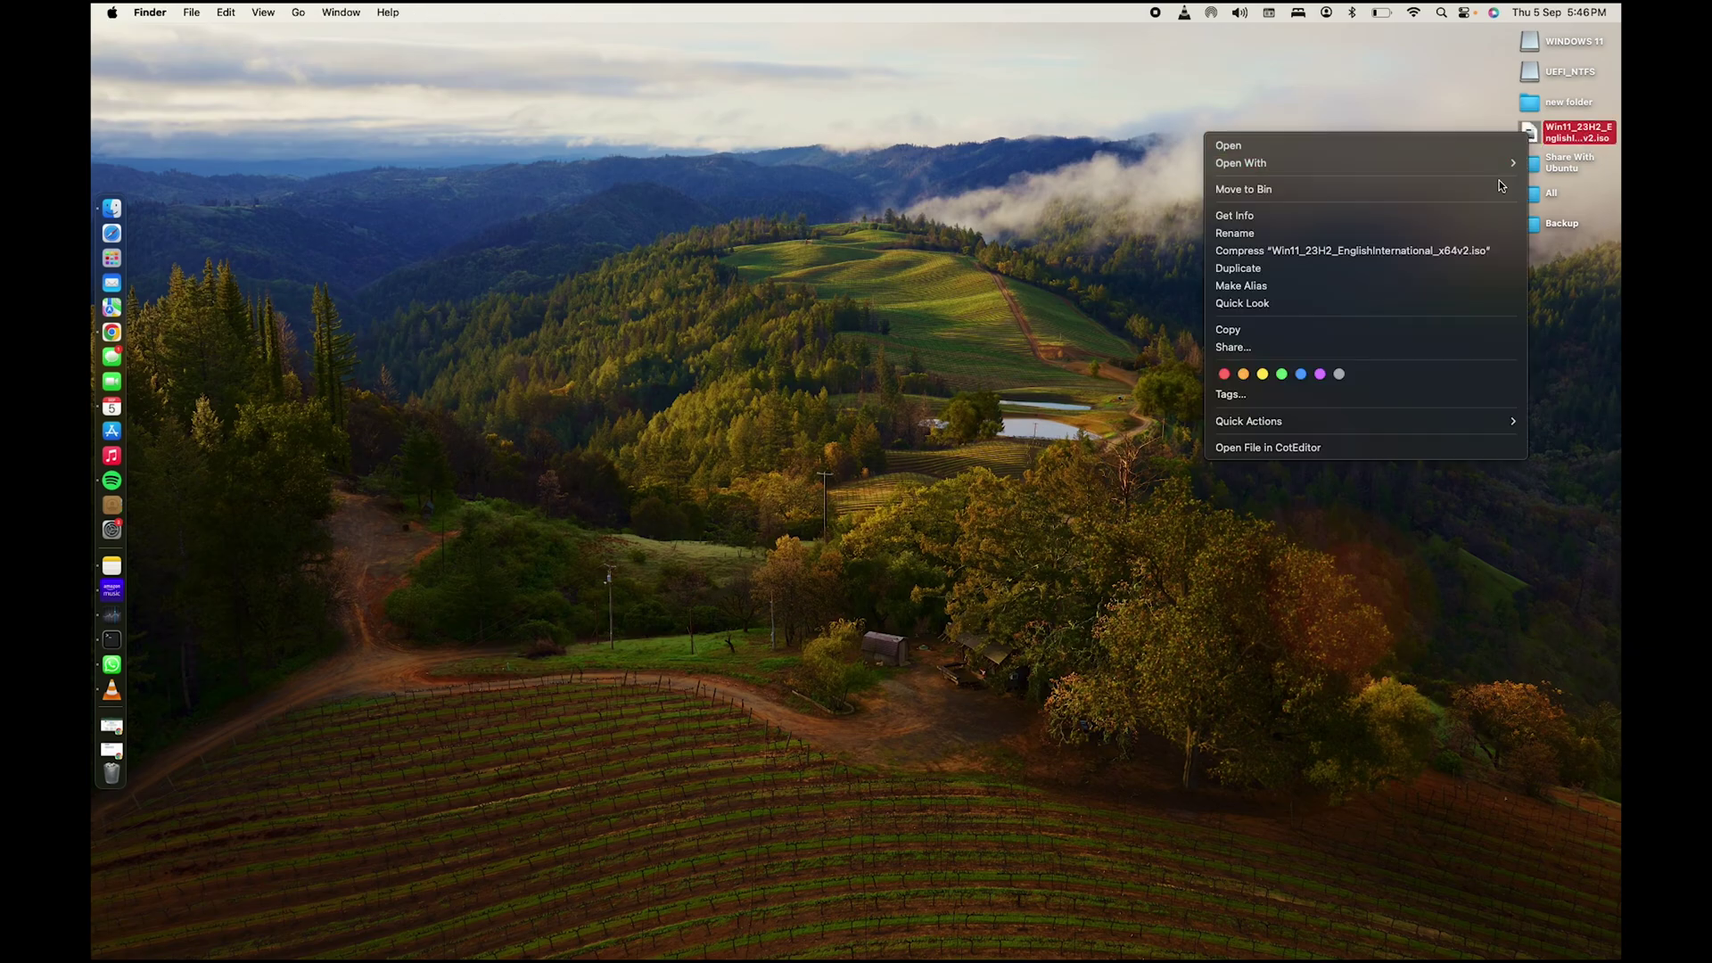
{"action": "left_click", "coordinate": [1391, 155]}
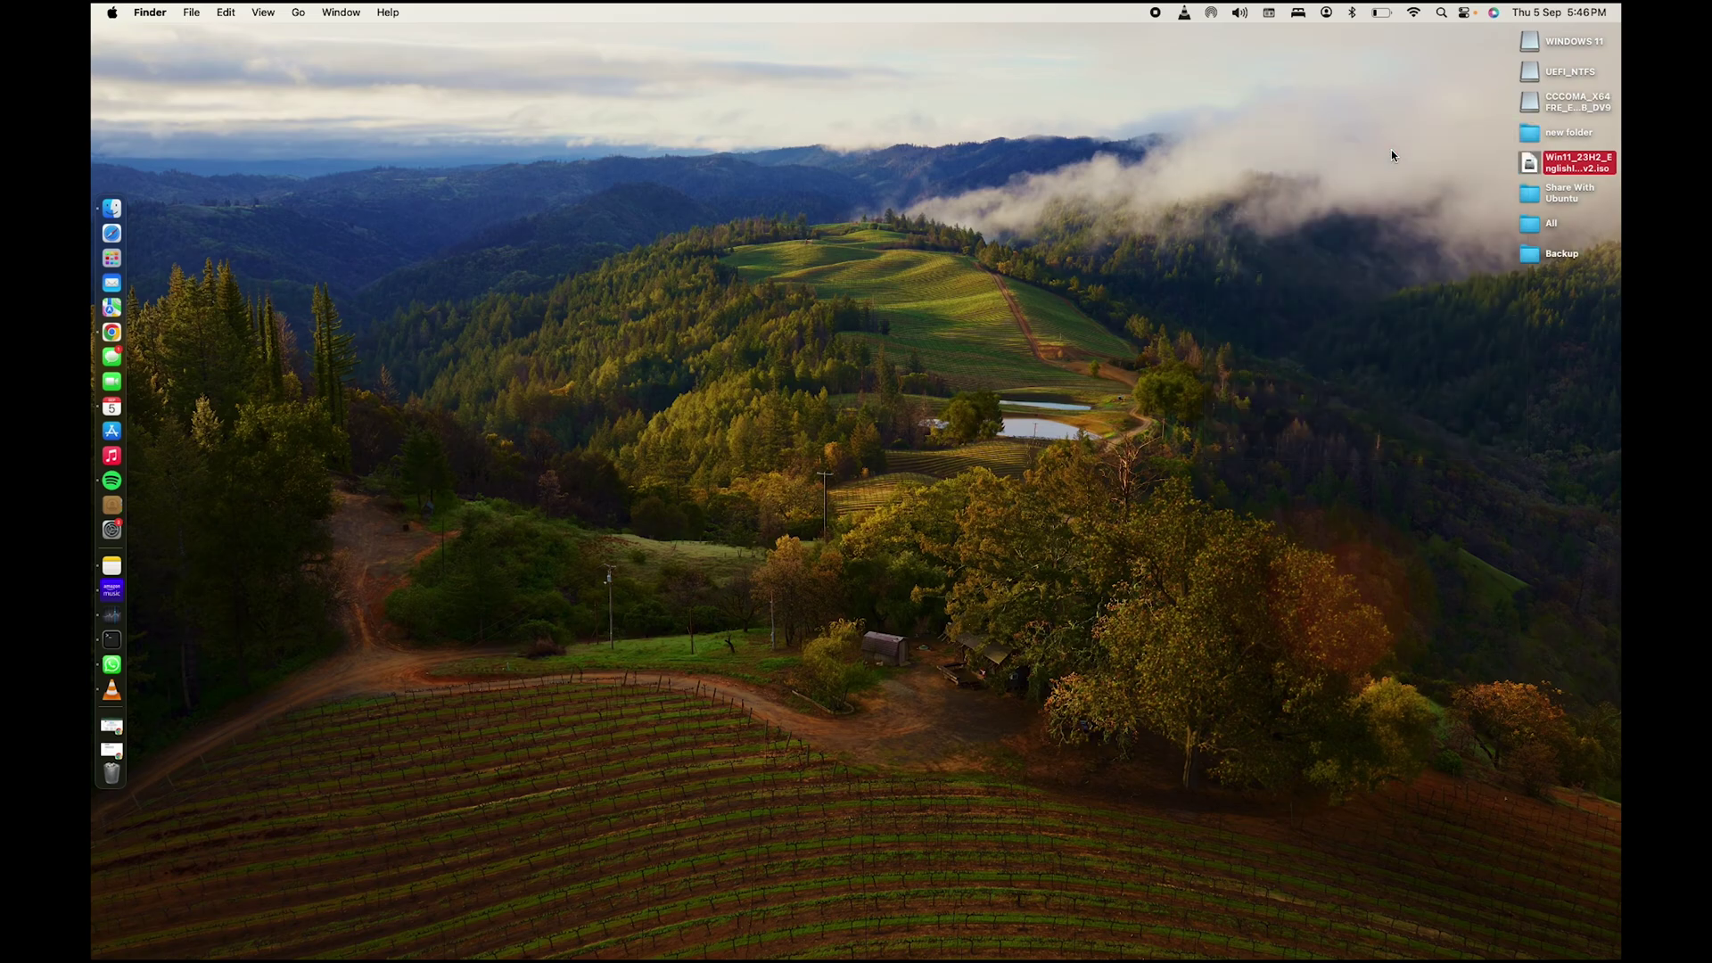
{"action": "left_click", "coordinate": [112, 208]}
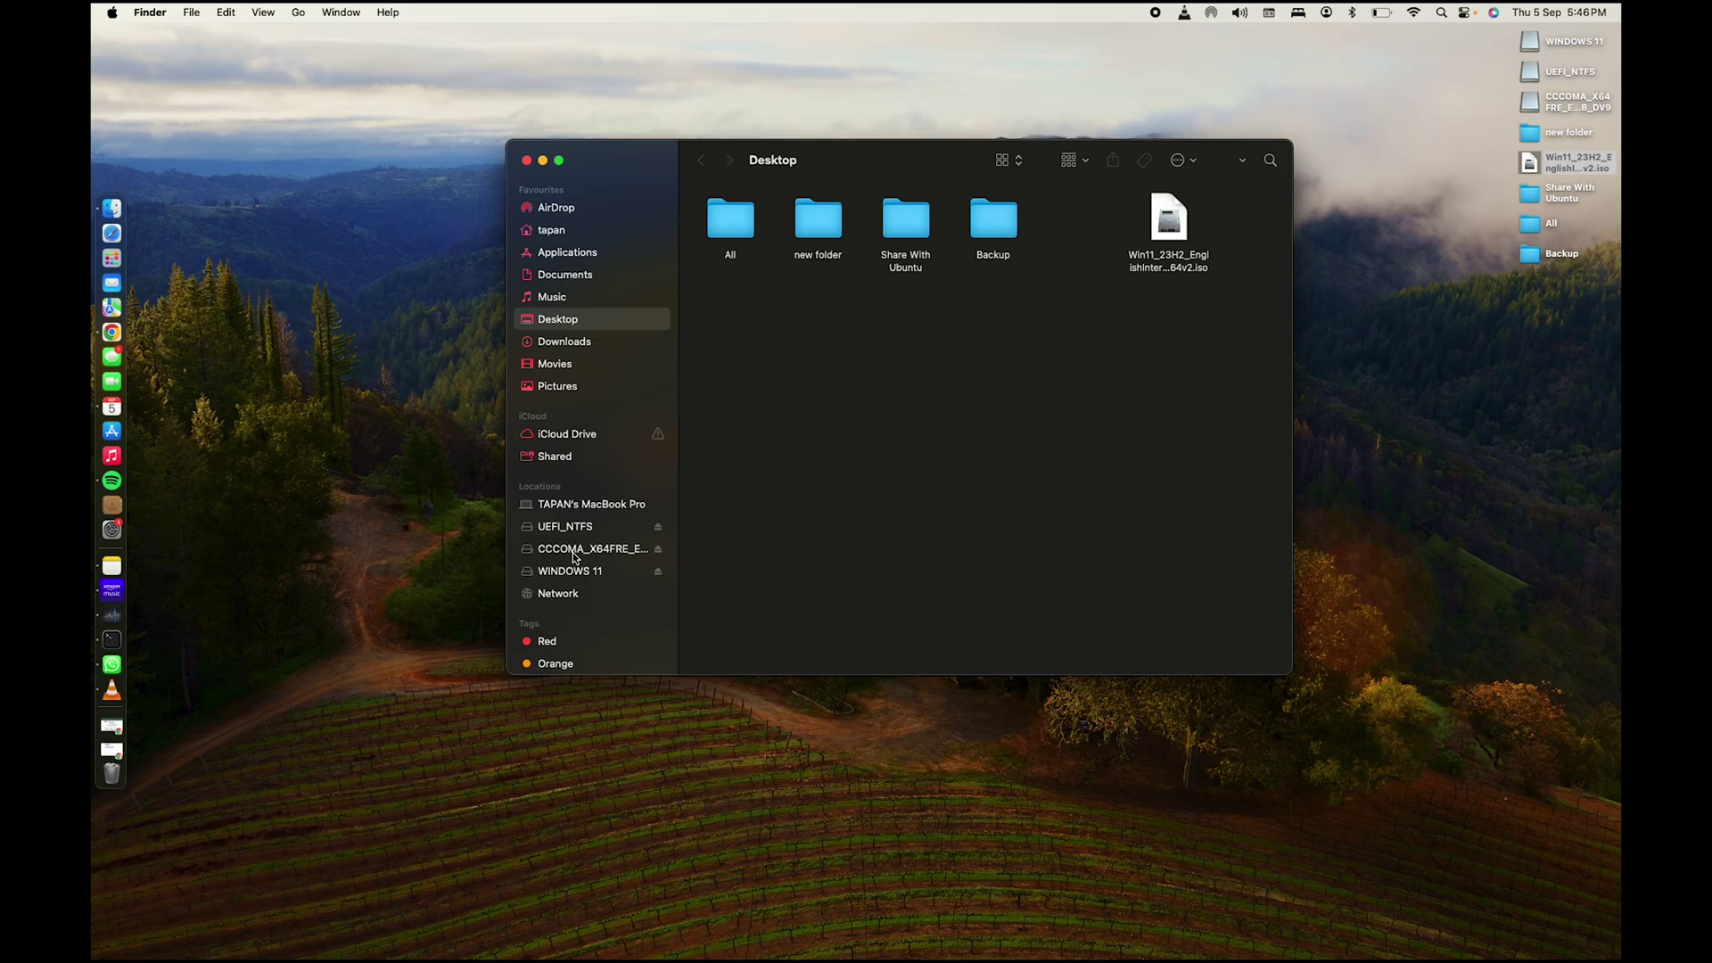
- Copy all CCCOMA installer volume items except sources, then show the empty WINDOWS 11 drive
{"action": "left_click", "coordinate": [575, 554]}
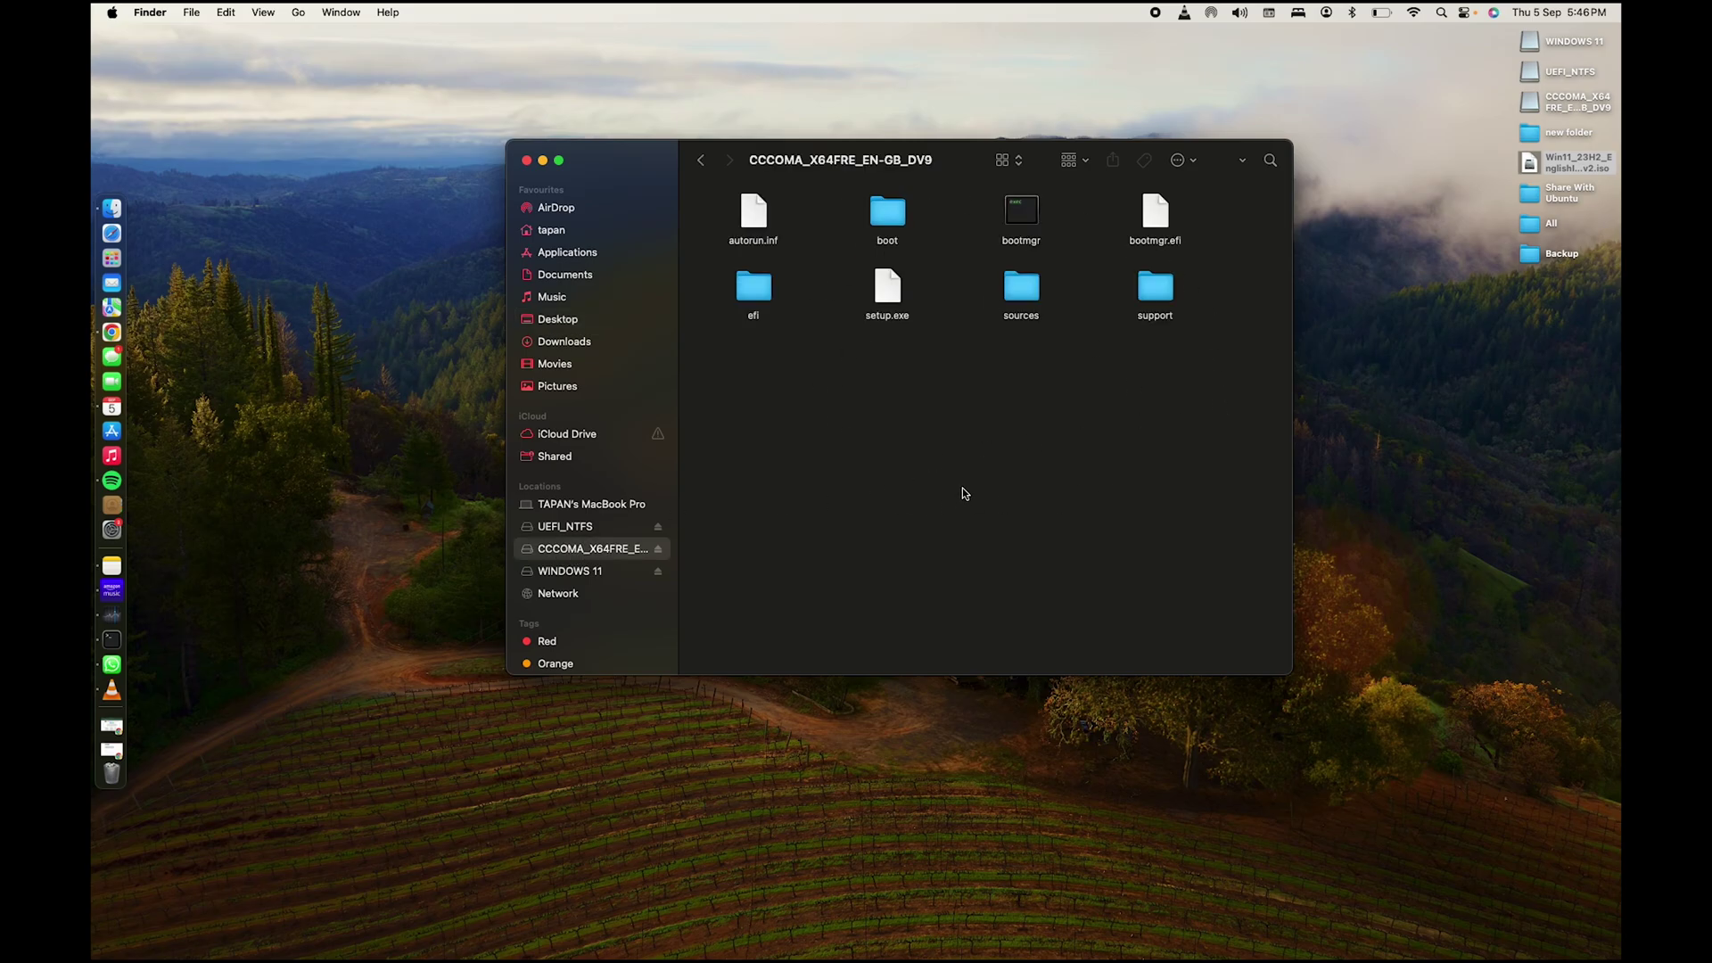
{"action": "key", "text": "super+a"}
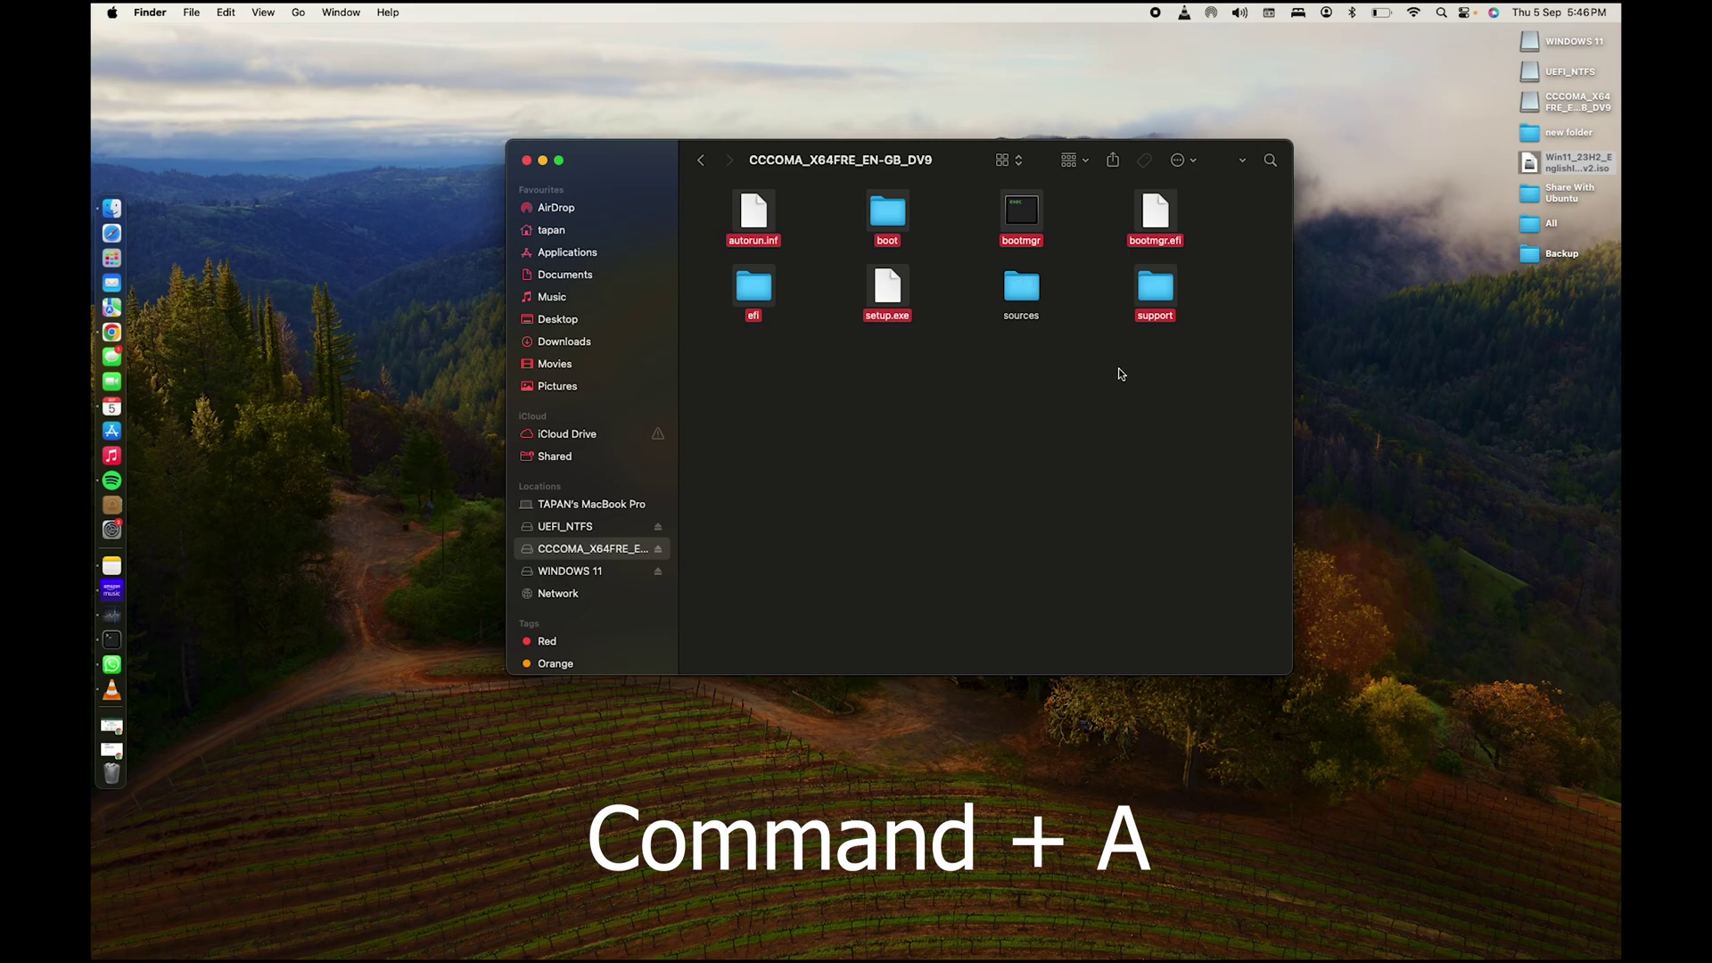
{"action": "right_click", "coordinate": [1165, 289]}
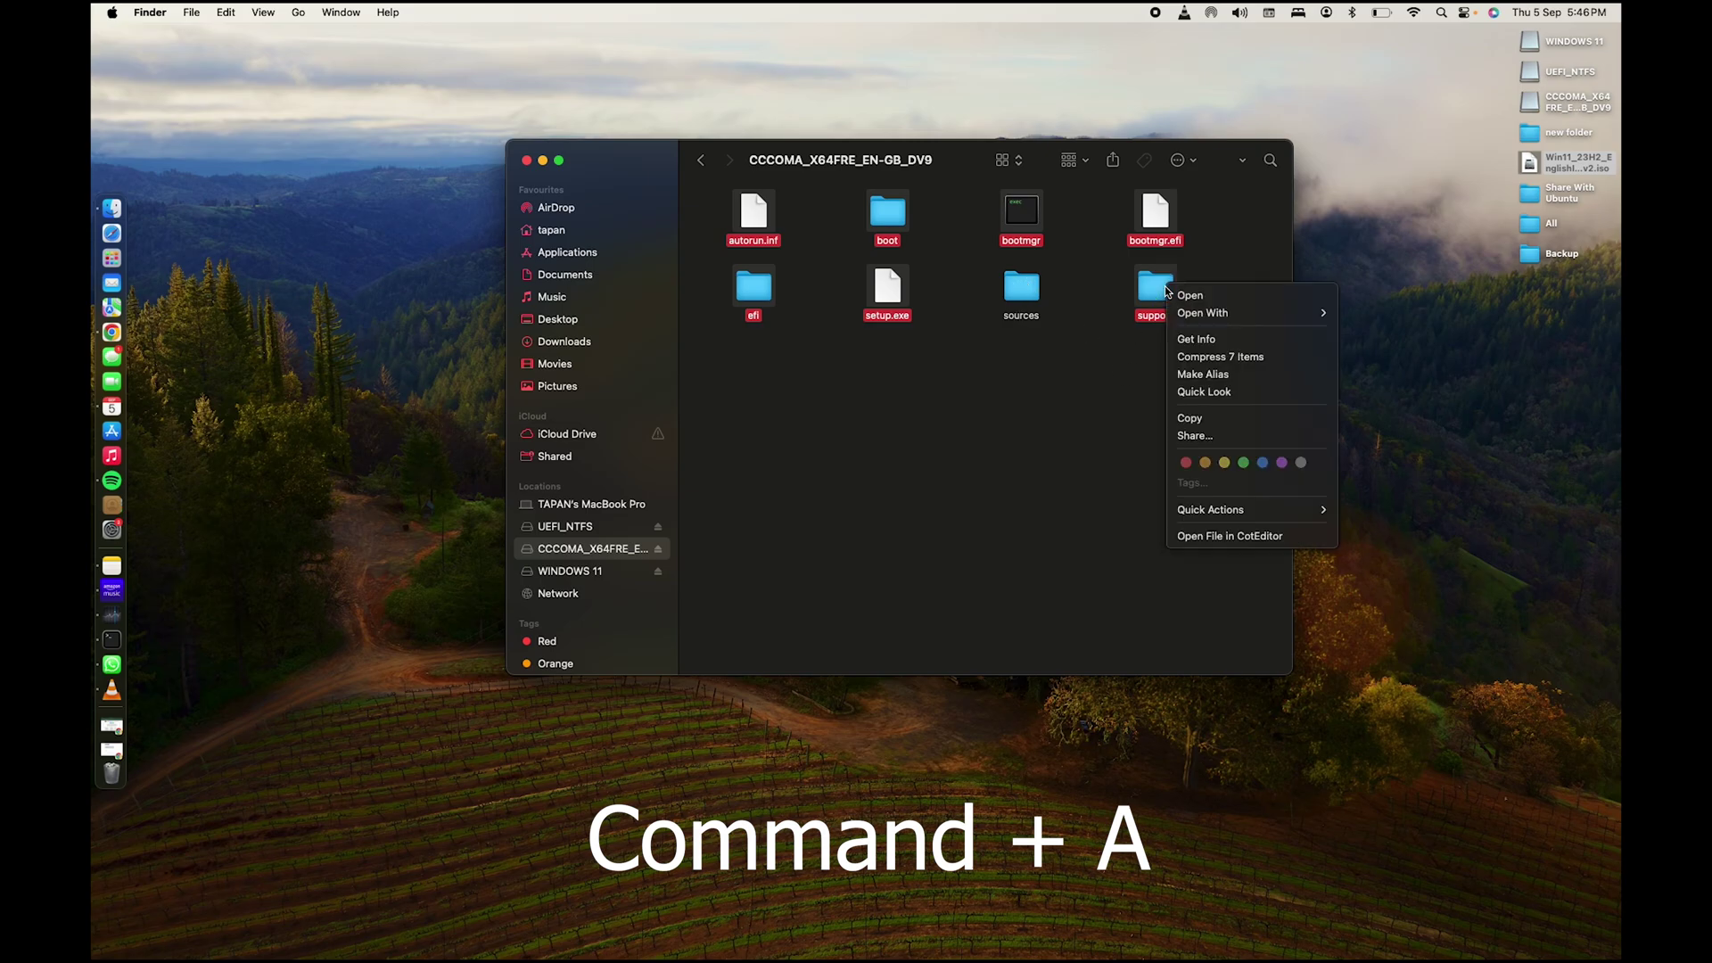
{"action": "left_click", "coordinate": [1210, 421]}
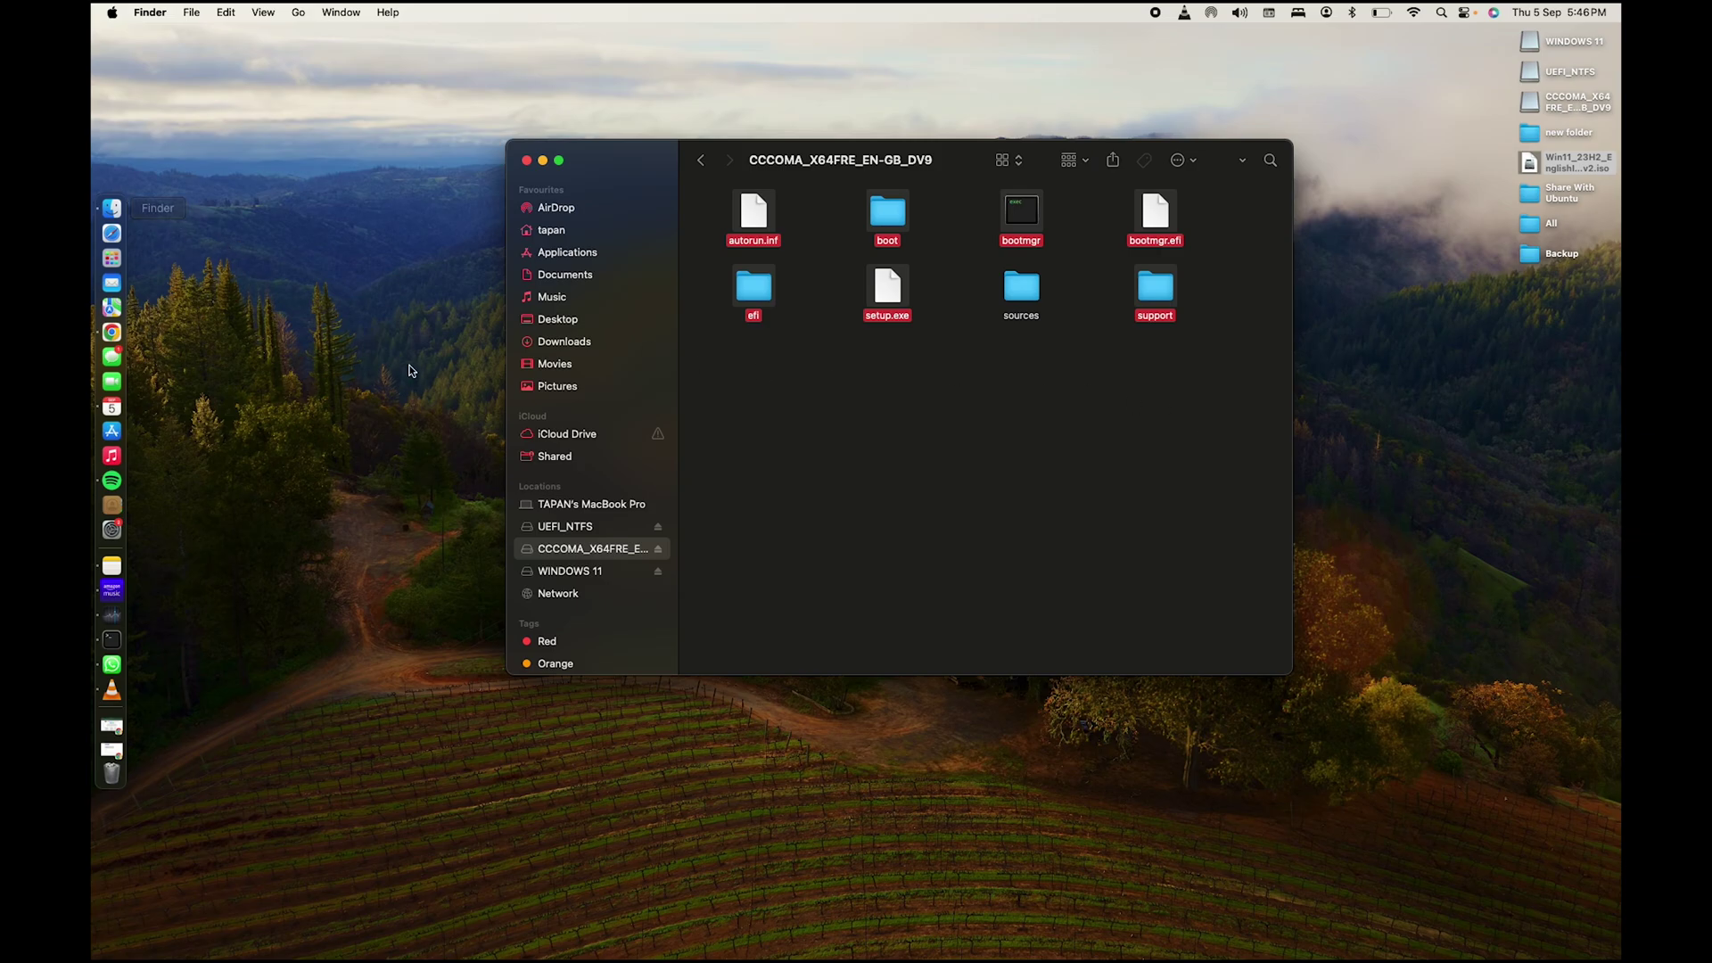
{"action": "left_click", "coordinate": [615, 571]}
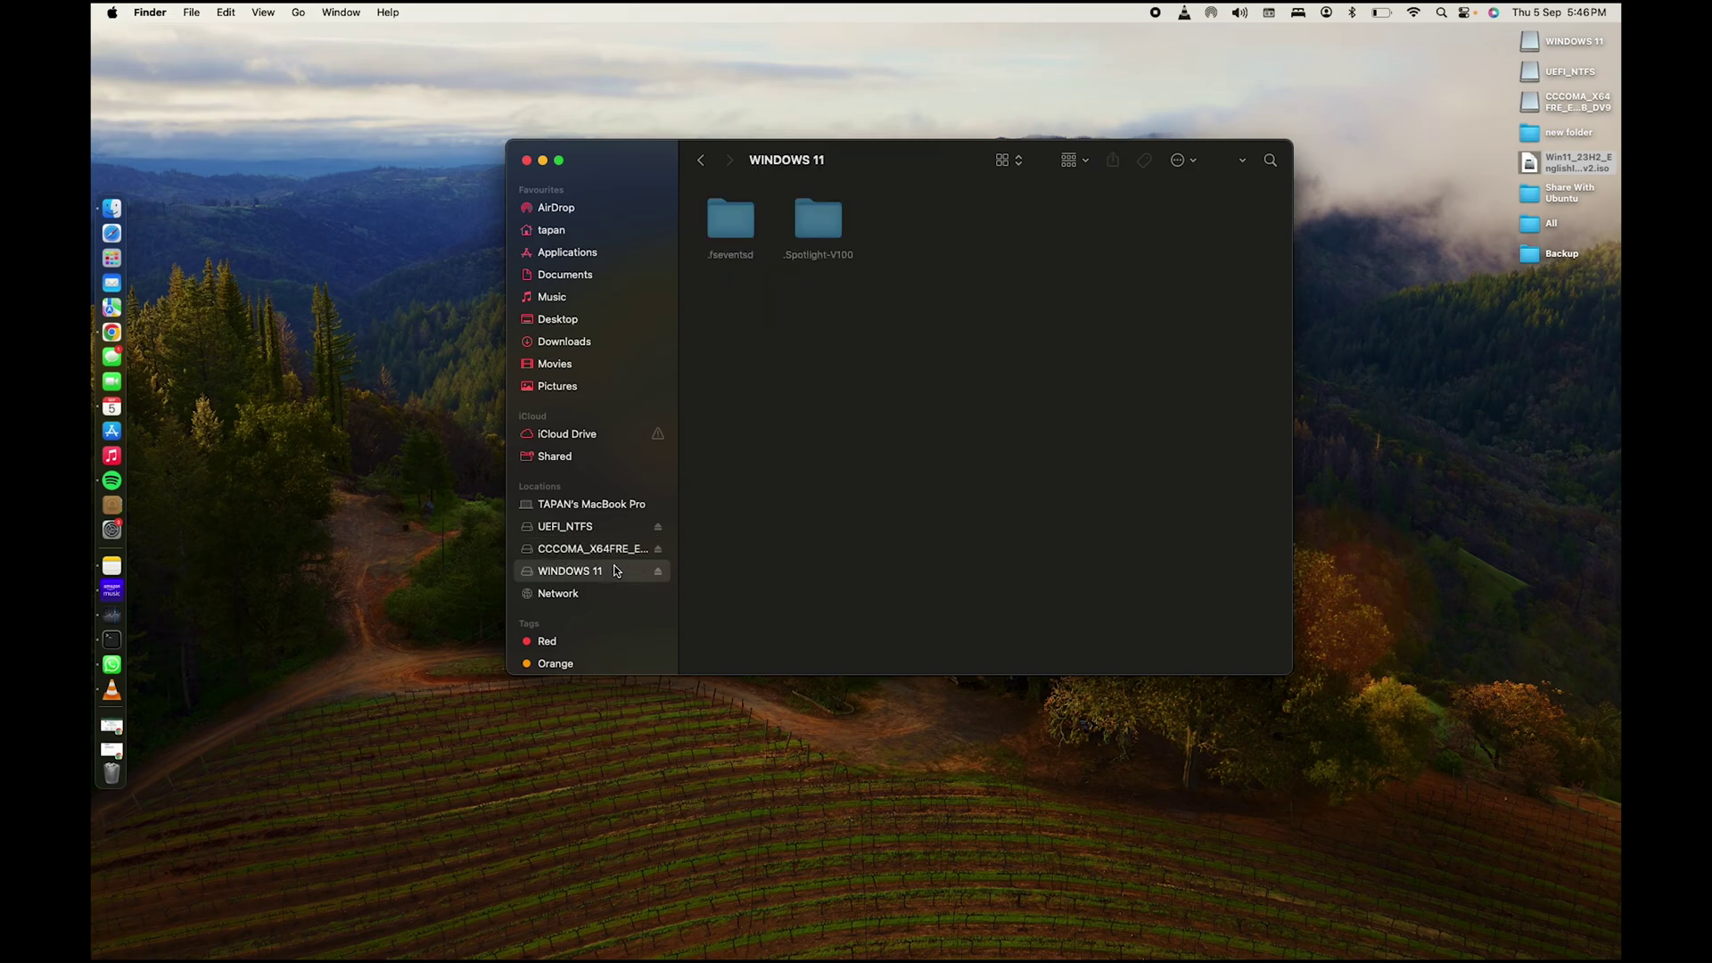
- Paste the seven installer items onto WINDOWS 11 and add a new folder named sources
{"action": "right_click", "coordinate": [751, 410]}
{"action": "left_click", "coordinate": [789, 437]}
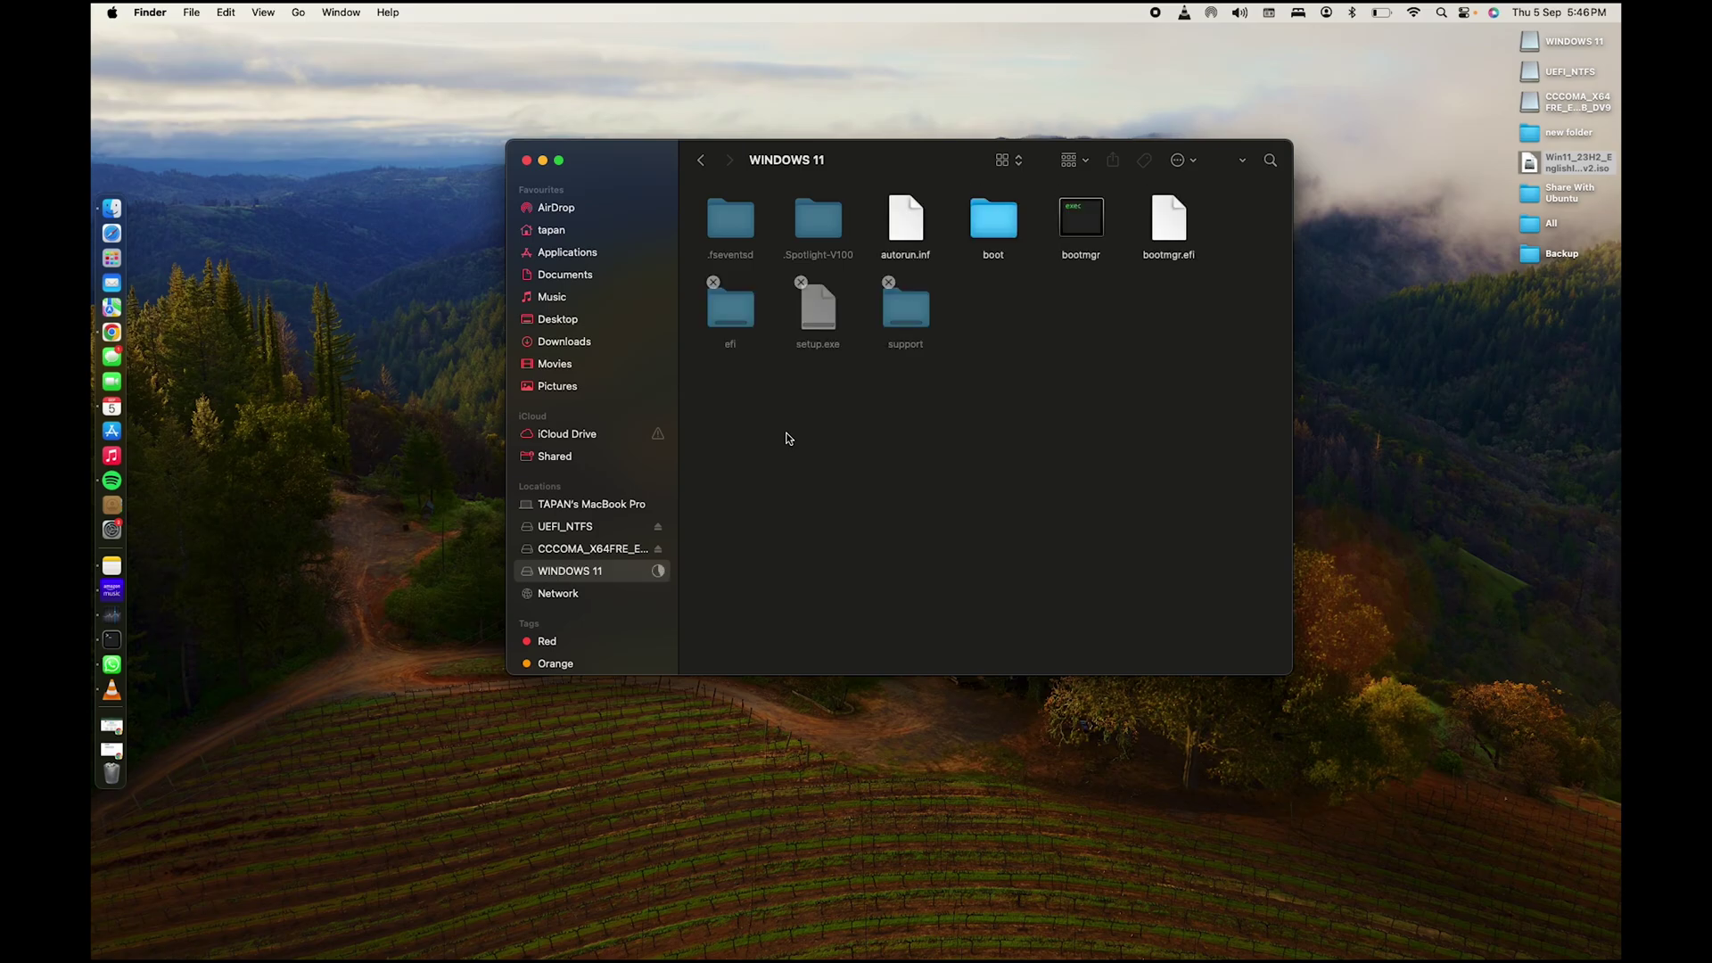
{"action": "right_click", "coordinate": [790, 437]}
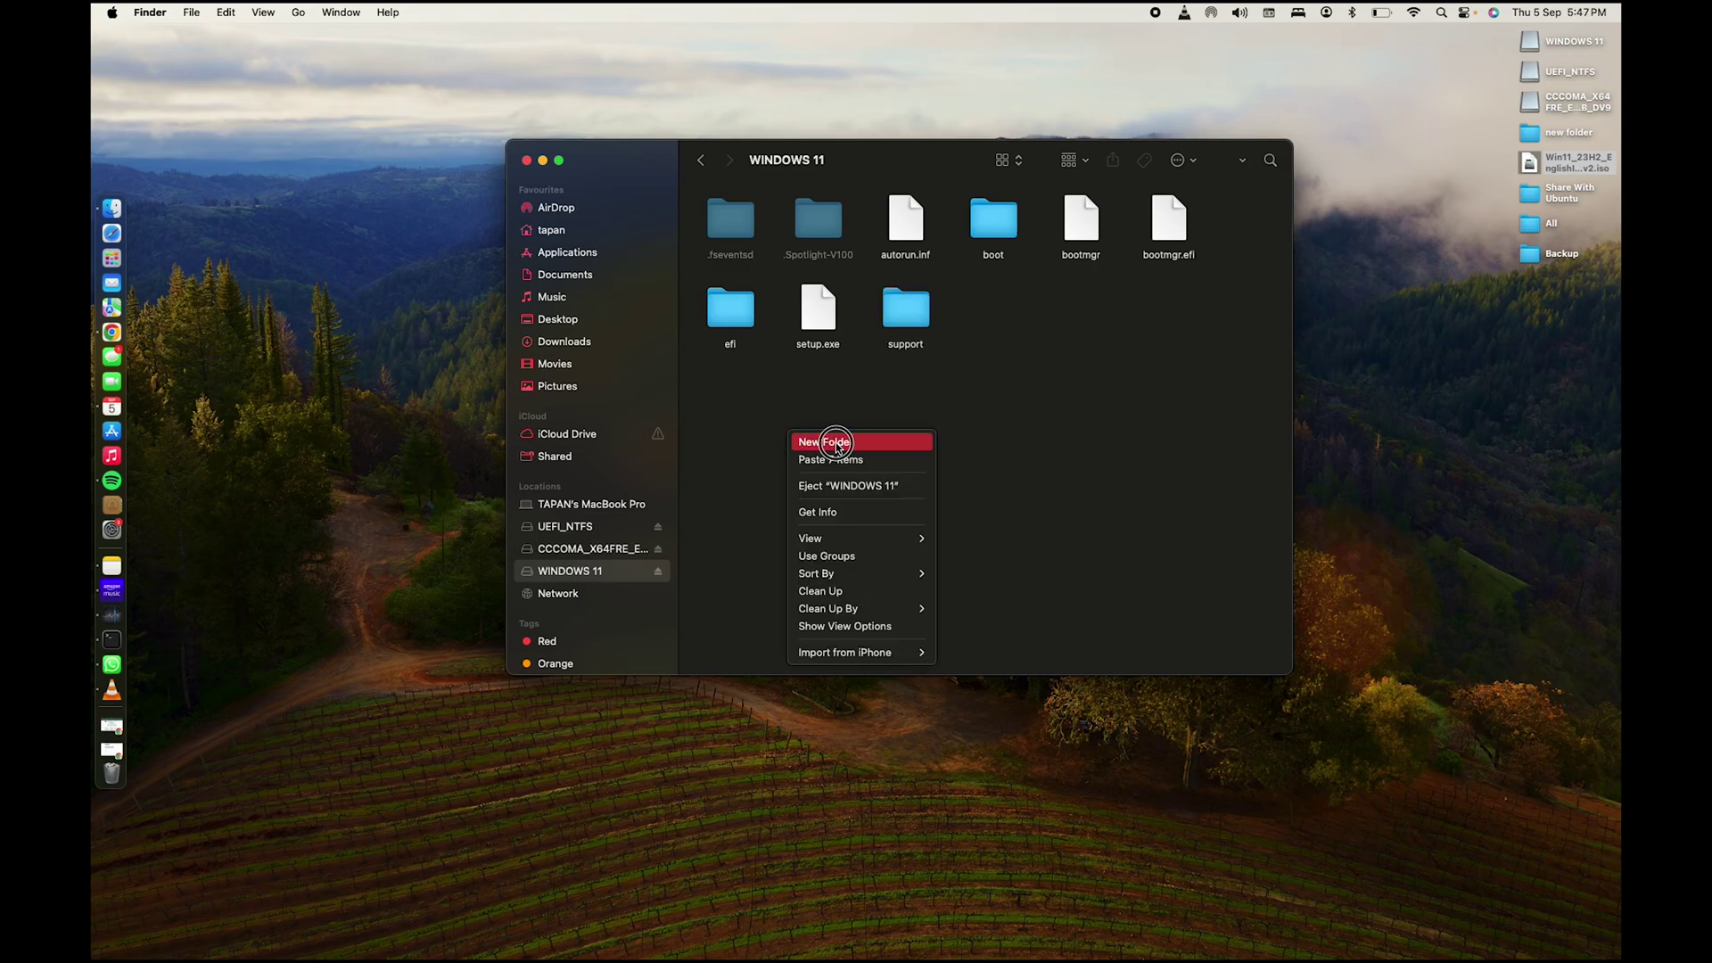
{"action": "left_click", "coordinate": [836, 442]}
{"action": "type", "text": "sc"}
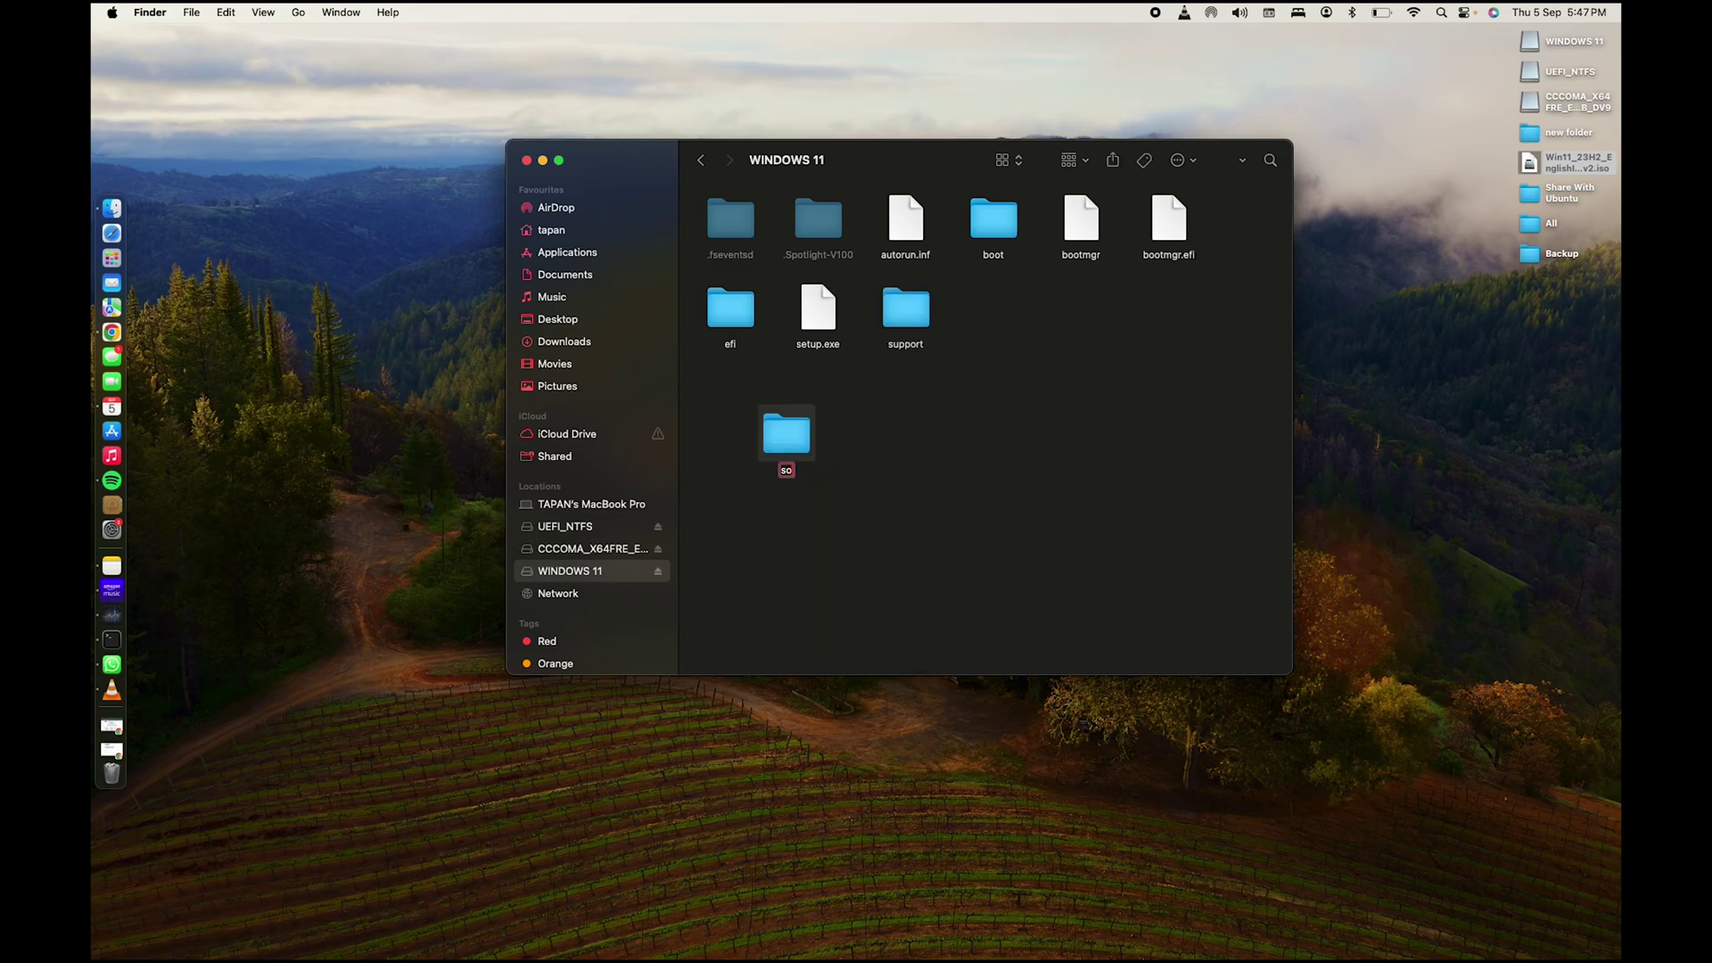
{"action": "type", "text": "urces"}
{"action": "key", "text": "Return"}
- Place sources beside support, then open the mounted installer volume's sources folder
{"action": "left_click_drag", "start_coordinate": [785, 437], "coordinate": [1005, 323]}
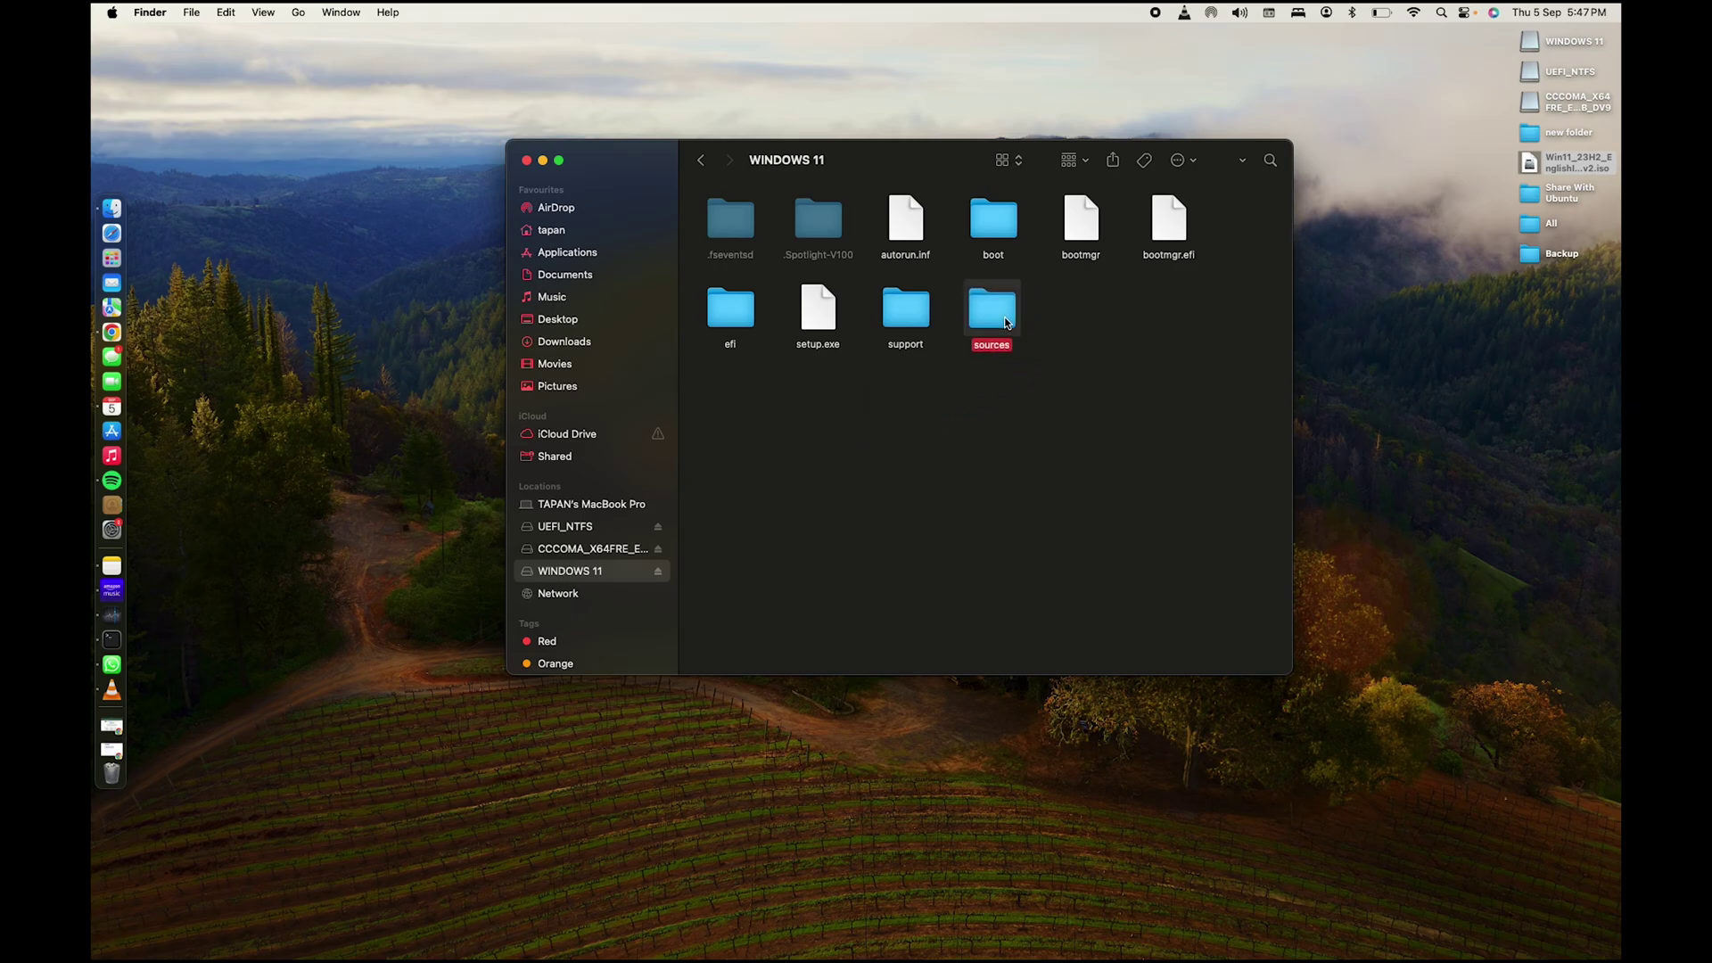
{"action": "left_click", "coordinate": [1078, 356]}
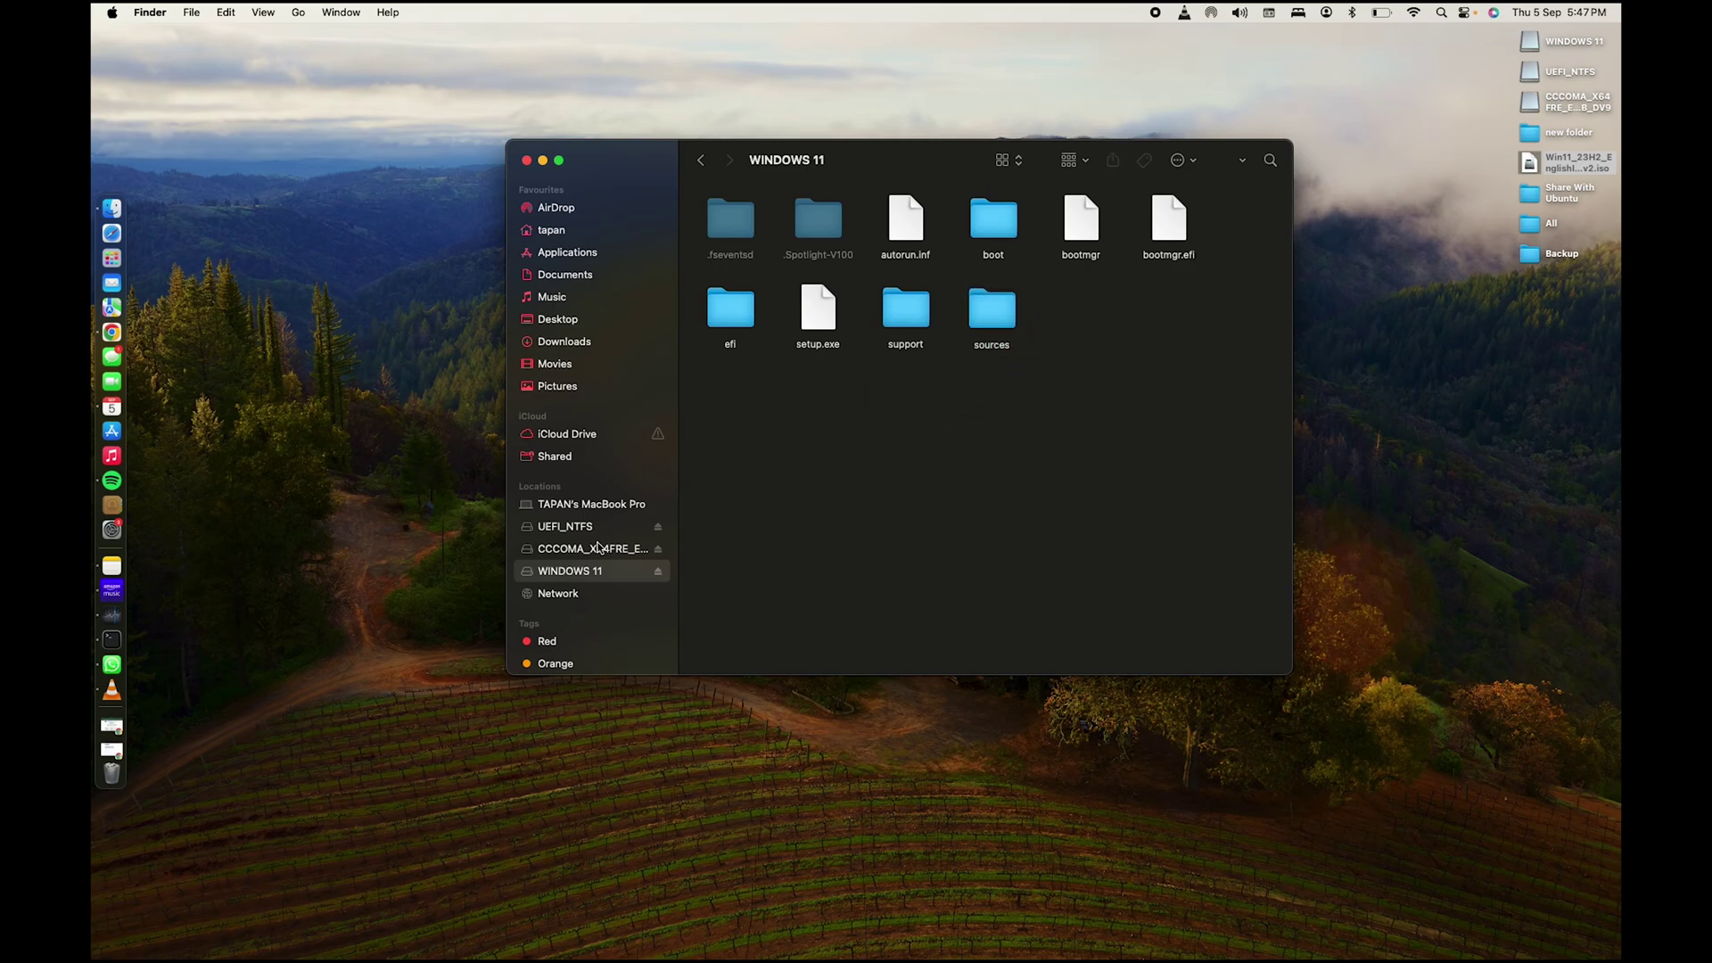
{"action": "left_click", "coordinate": [598, 548]}
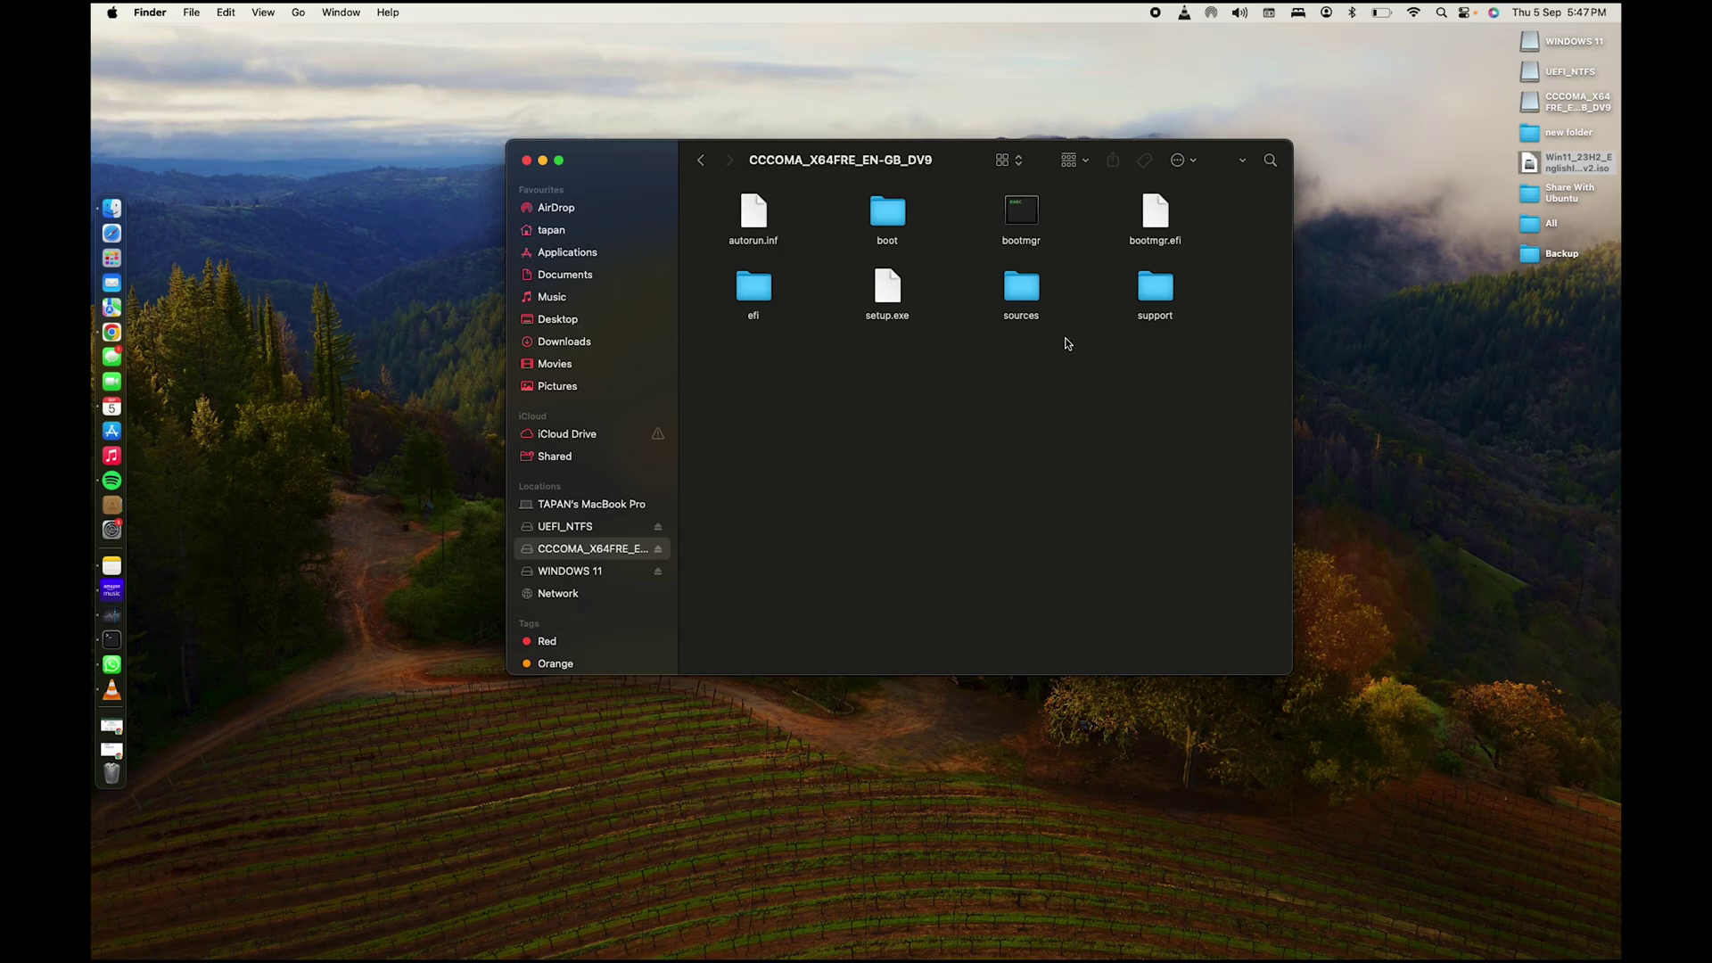
{"action": "double_click", "coordinate": [1040, 301]}
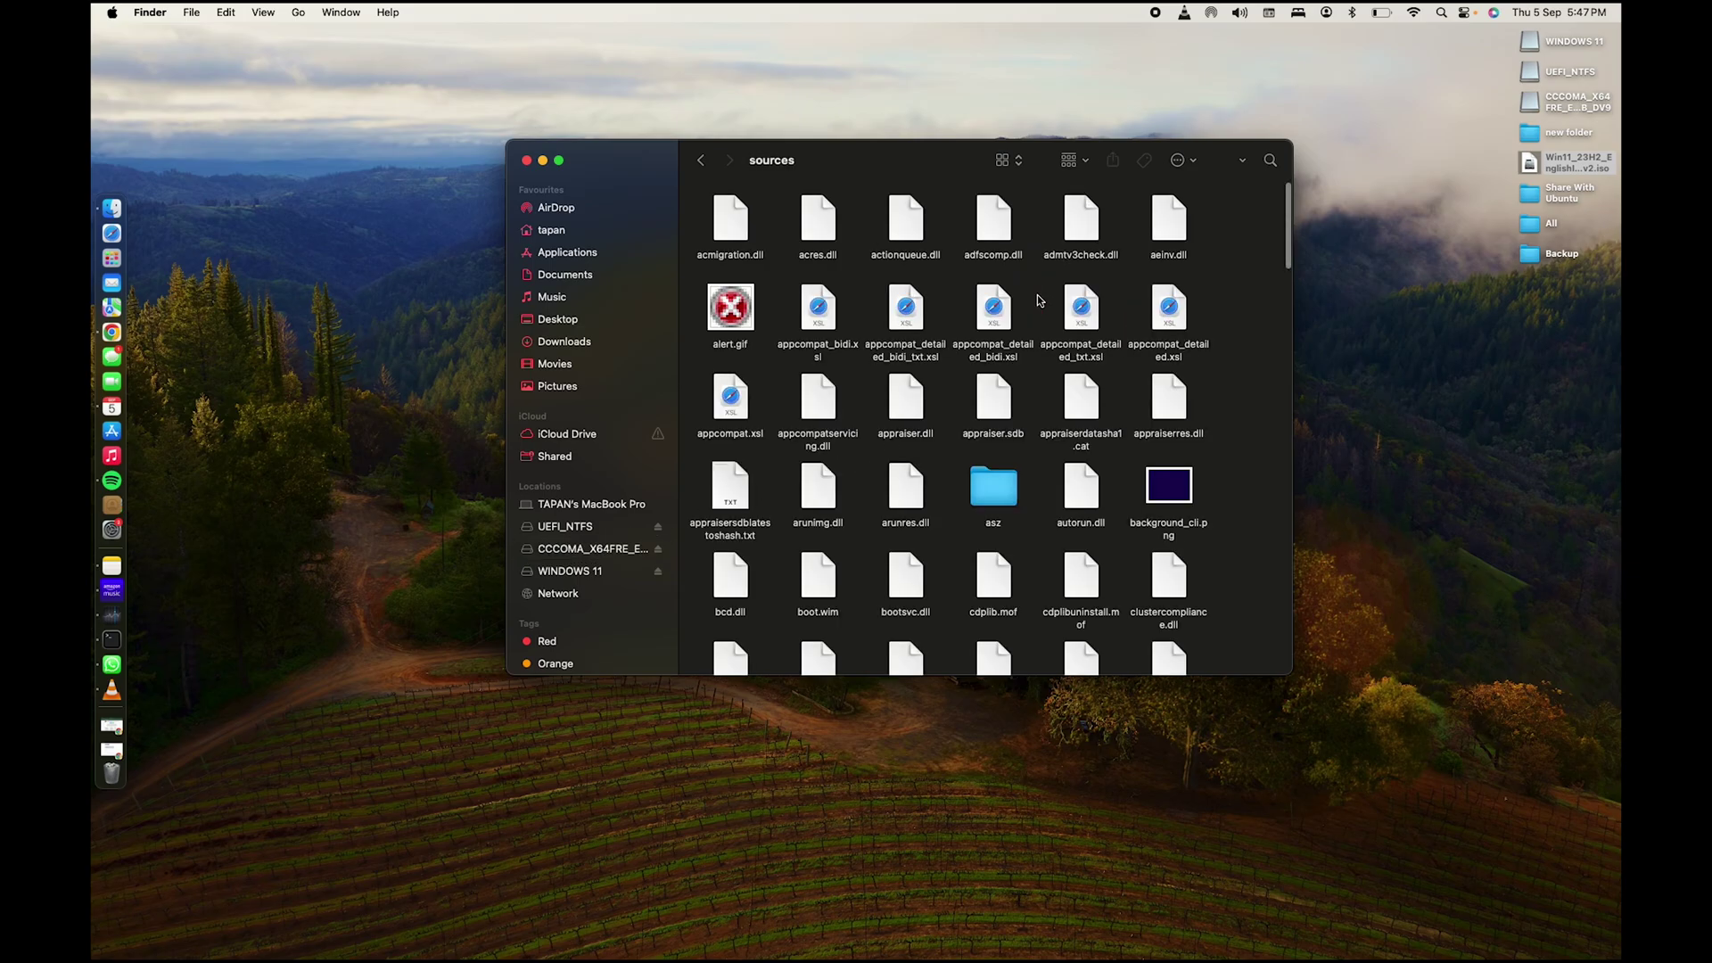
- Group sources by size, copy all 194 files except install.wim, and return to WINDOWS 11
{"action": "key", "text": "cmd+a"}
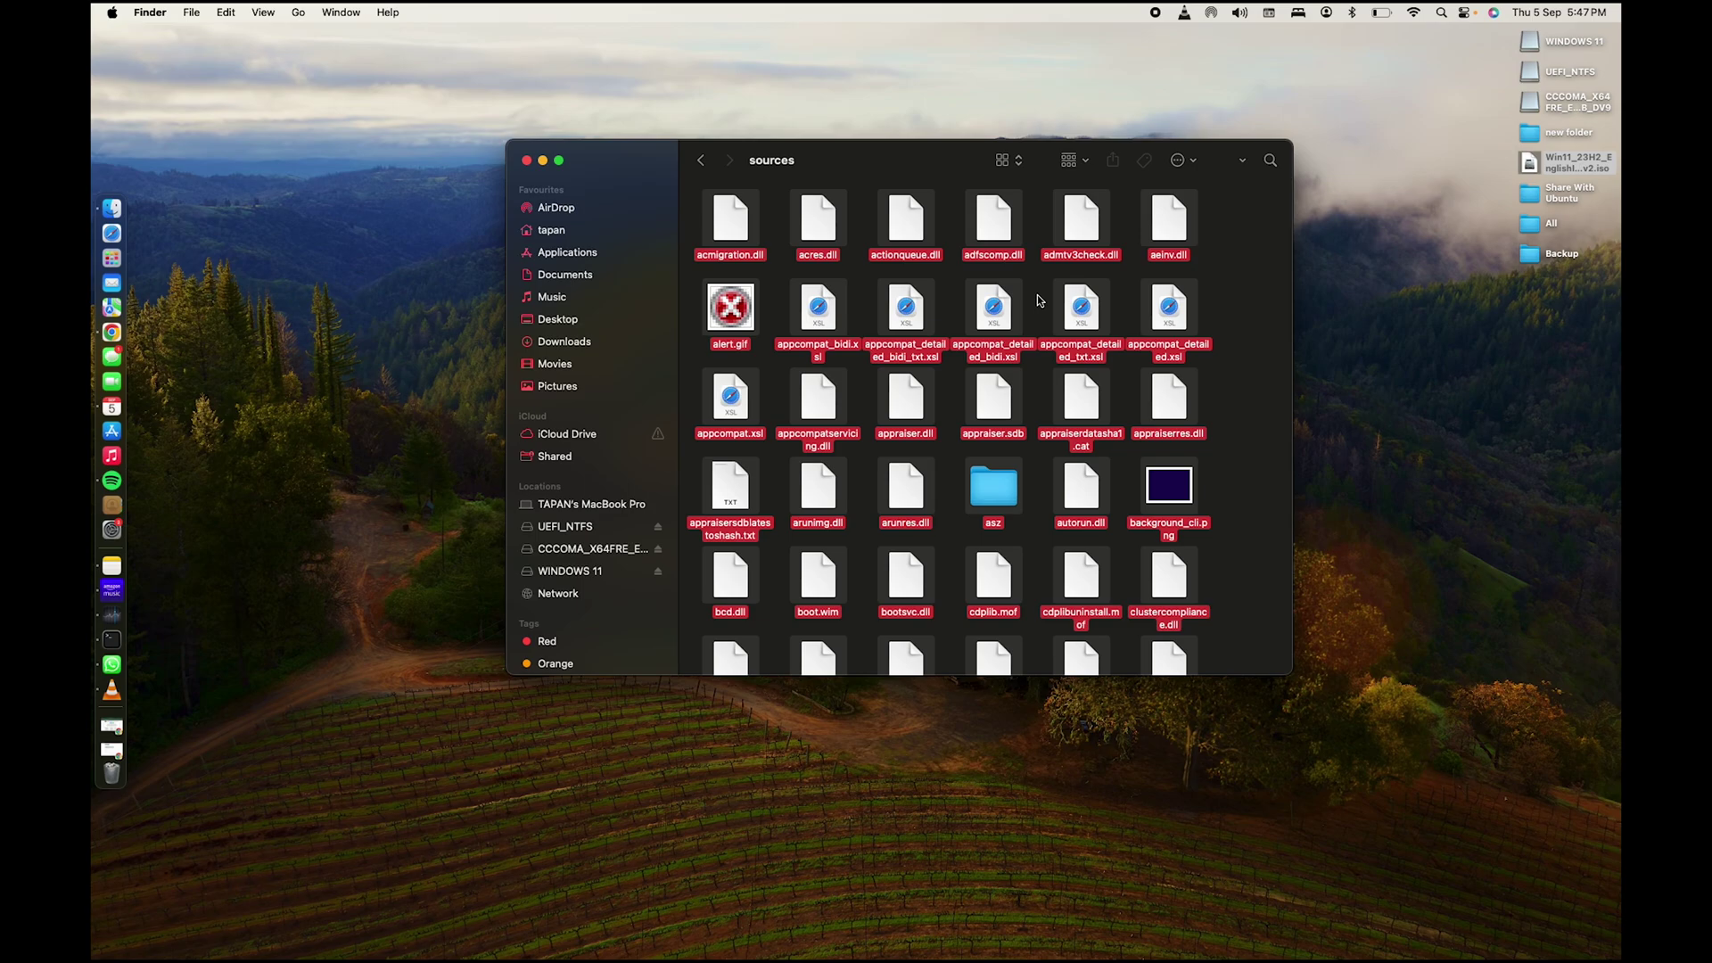
{"action": "left_click", "coordinate": [1091, 167]}
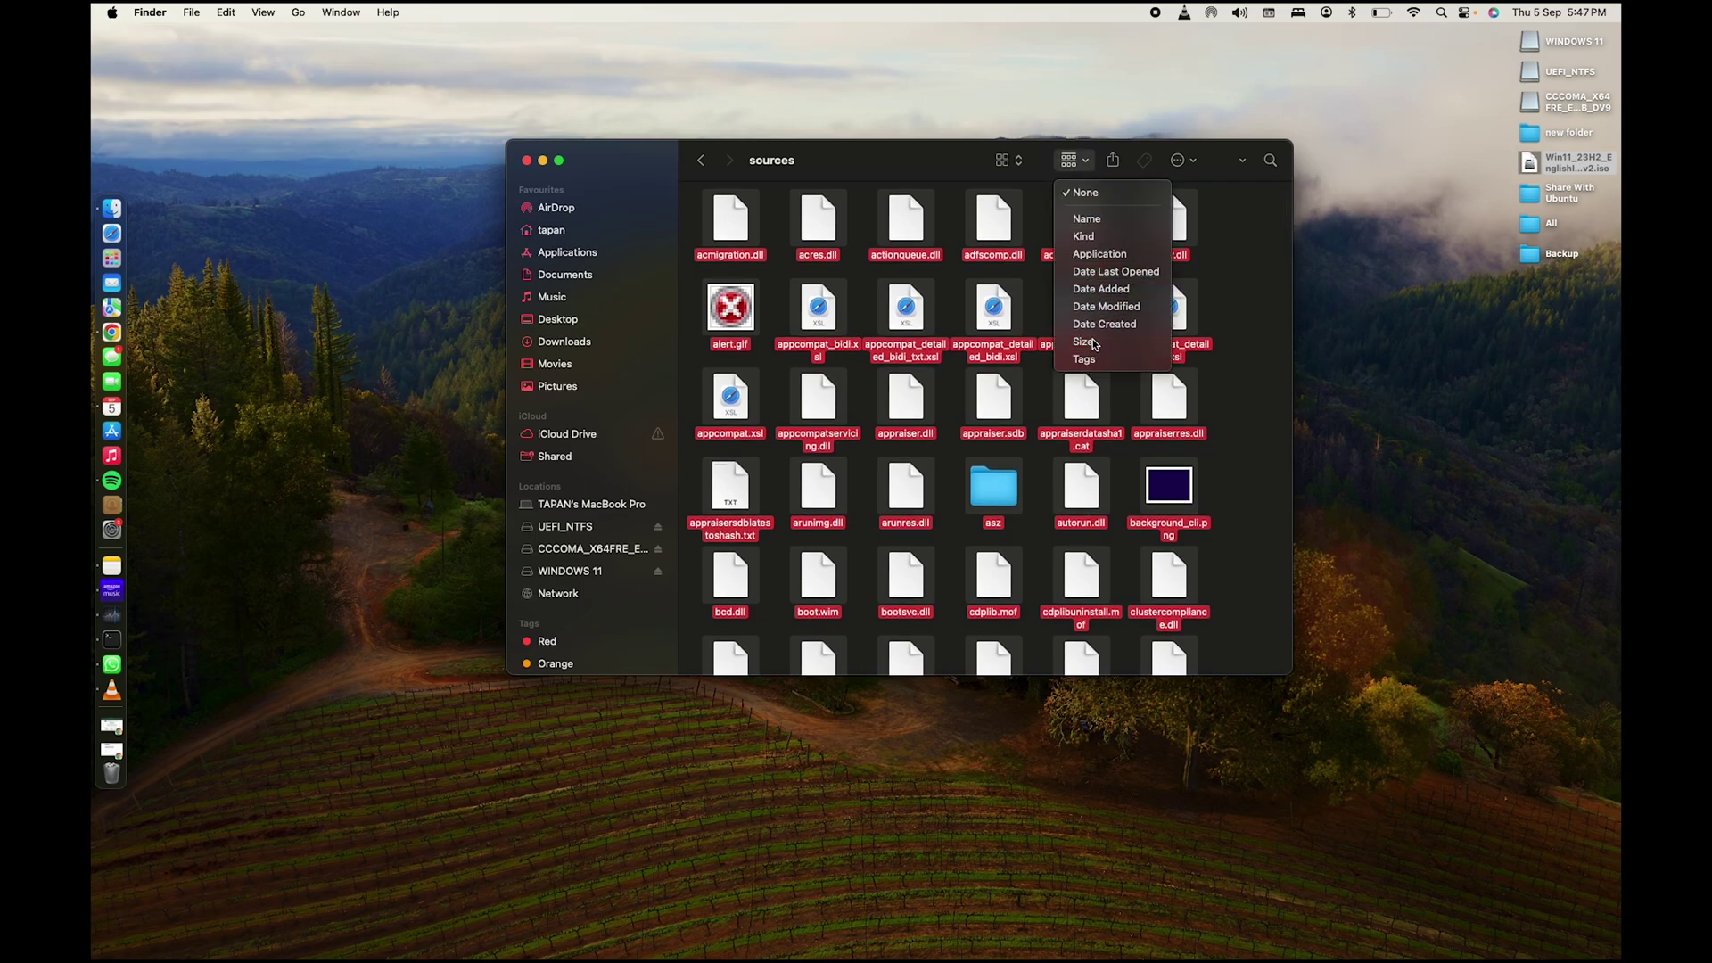
{"action": "left_click", "coordinate": [1089, 341]}
{"action": "scroll", "coordinate": [1016, 294], "scroll_direction": "up", "scroll_amount": 5}
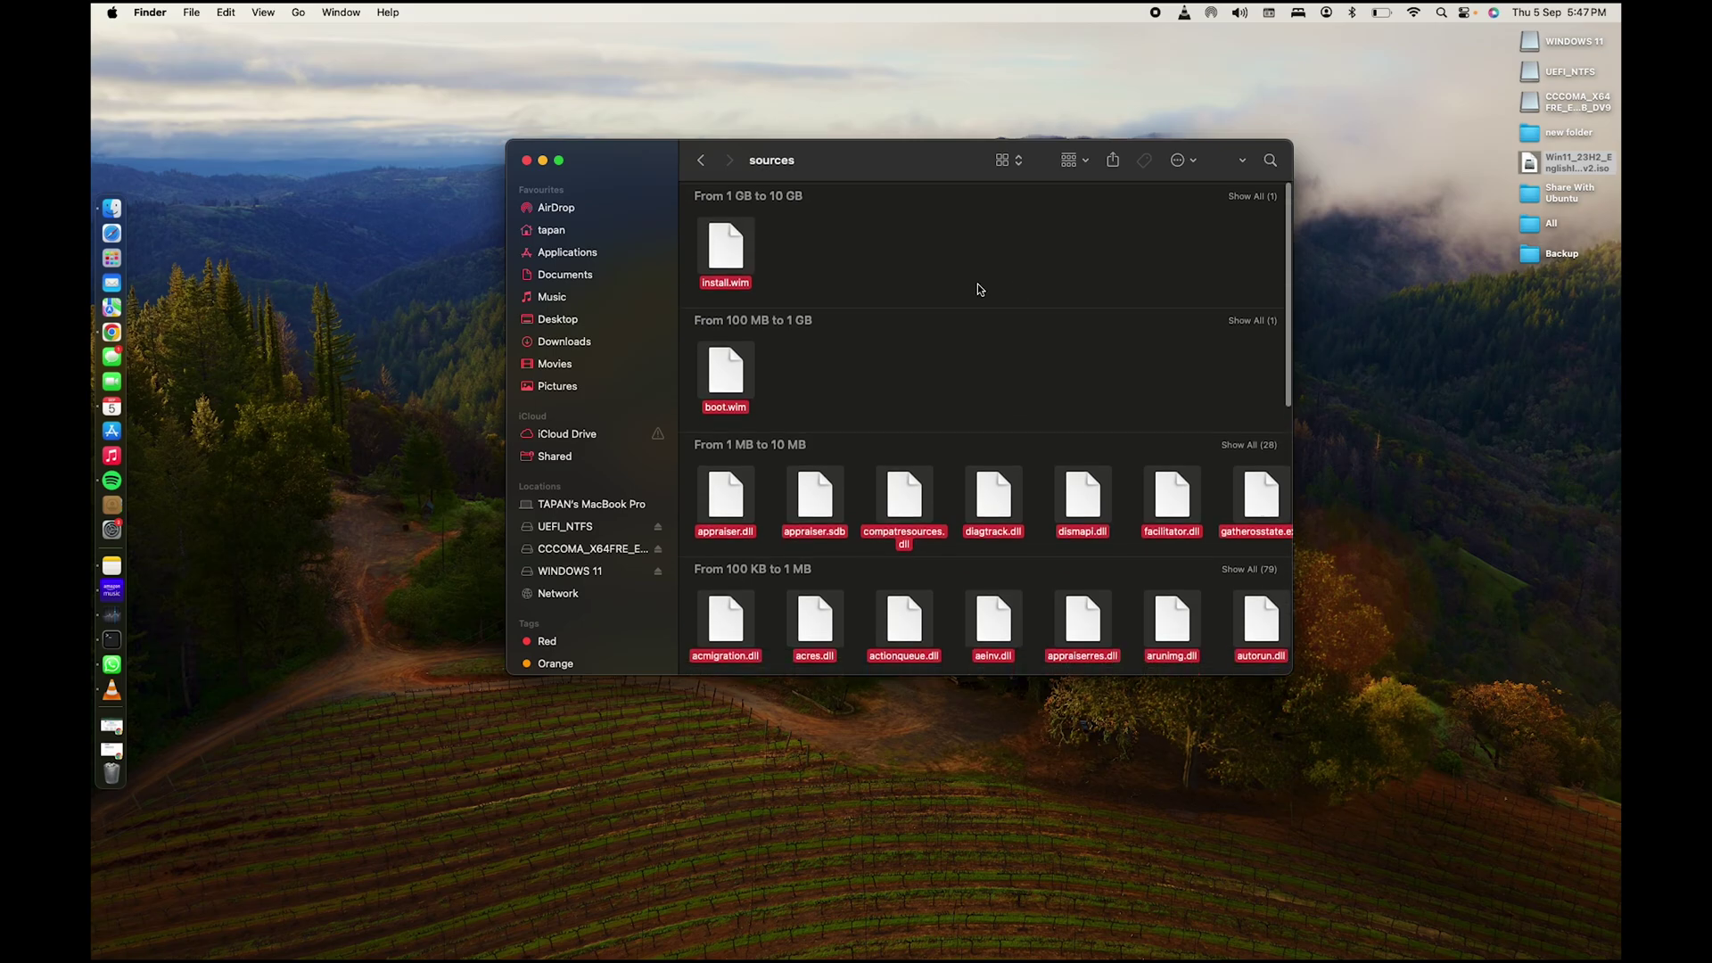
{"action": "left_click", "coordinate": [739, 265], "text": "super"}
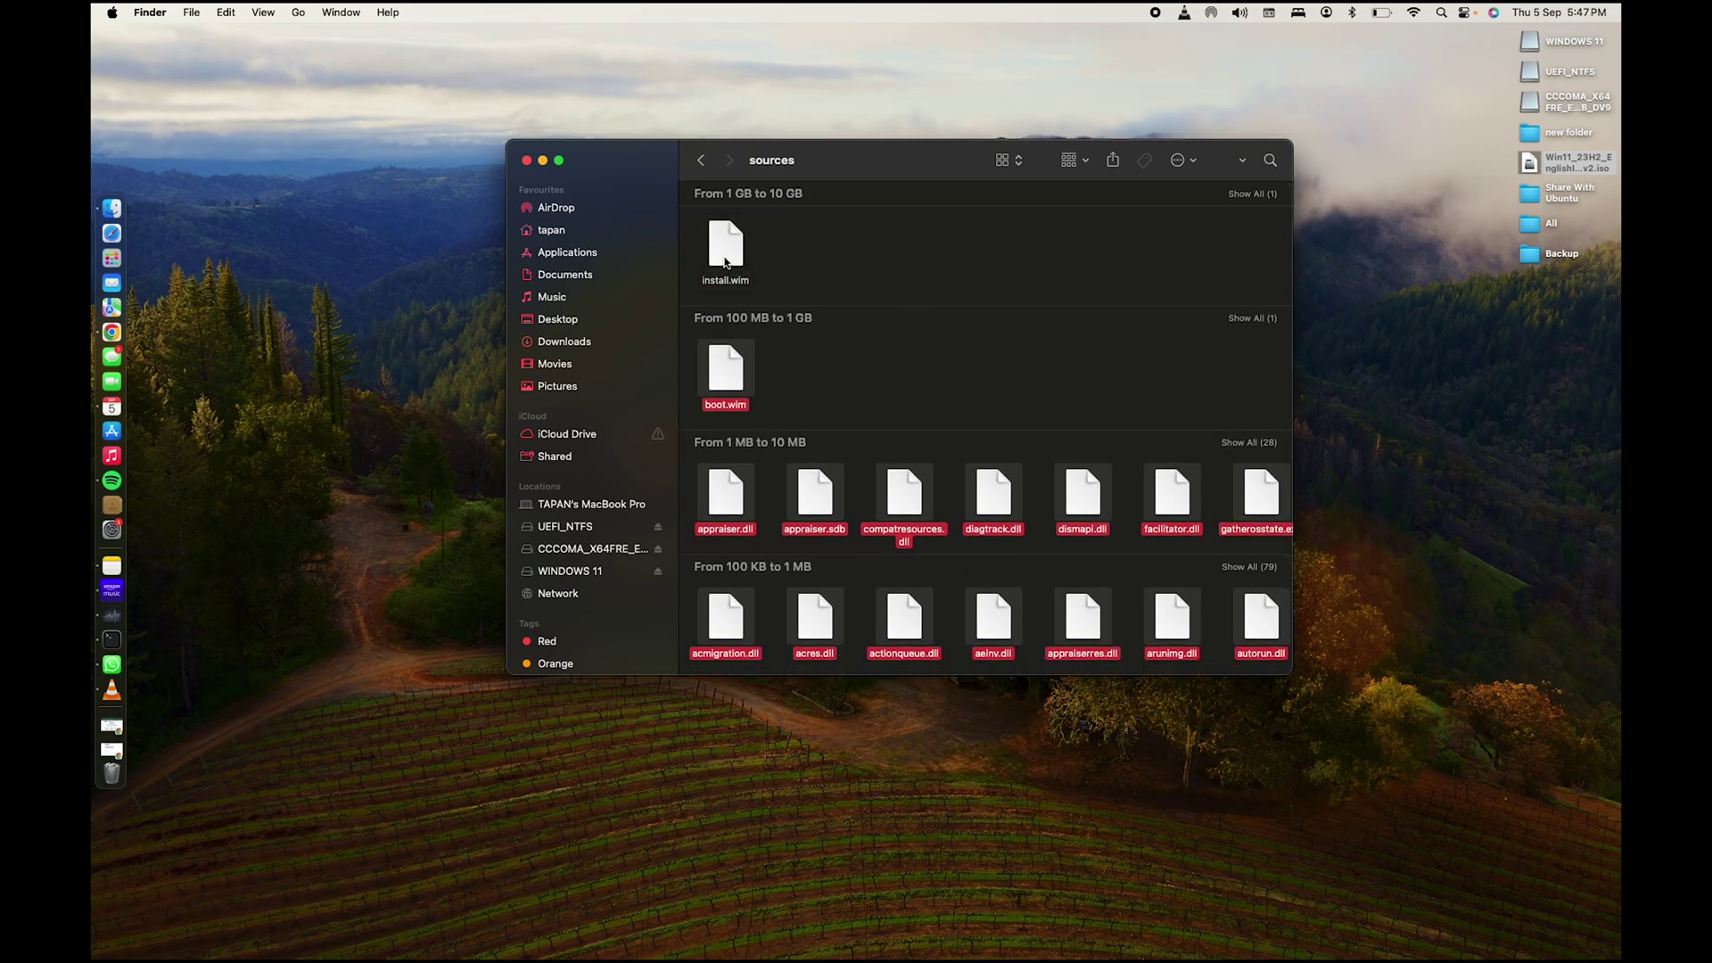
{"action": "right_click", "coordinate": [723, 370]}
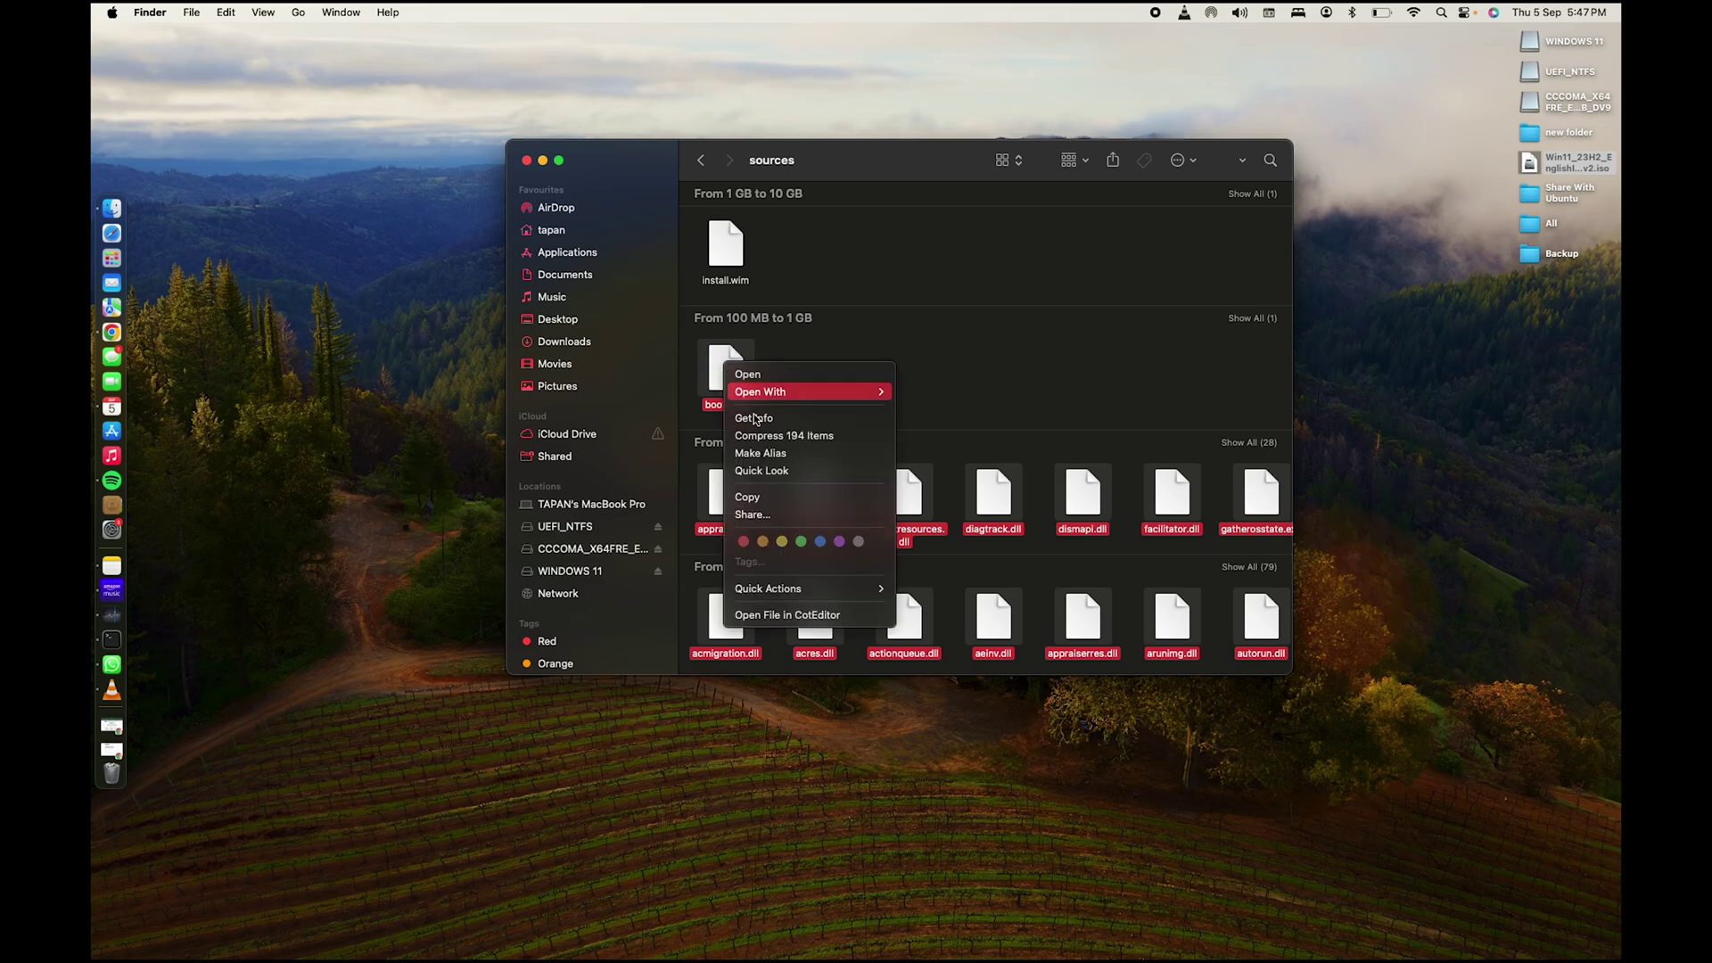
{"action": "left_click", "coordinate": [773, 496]}
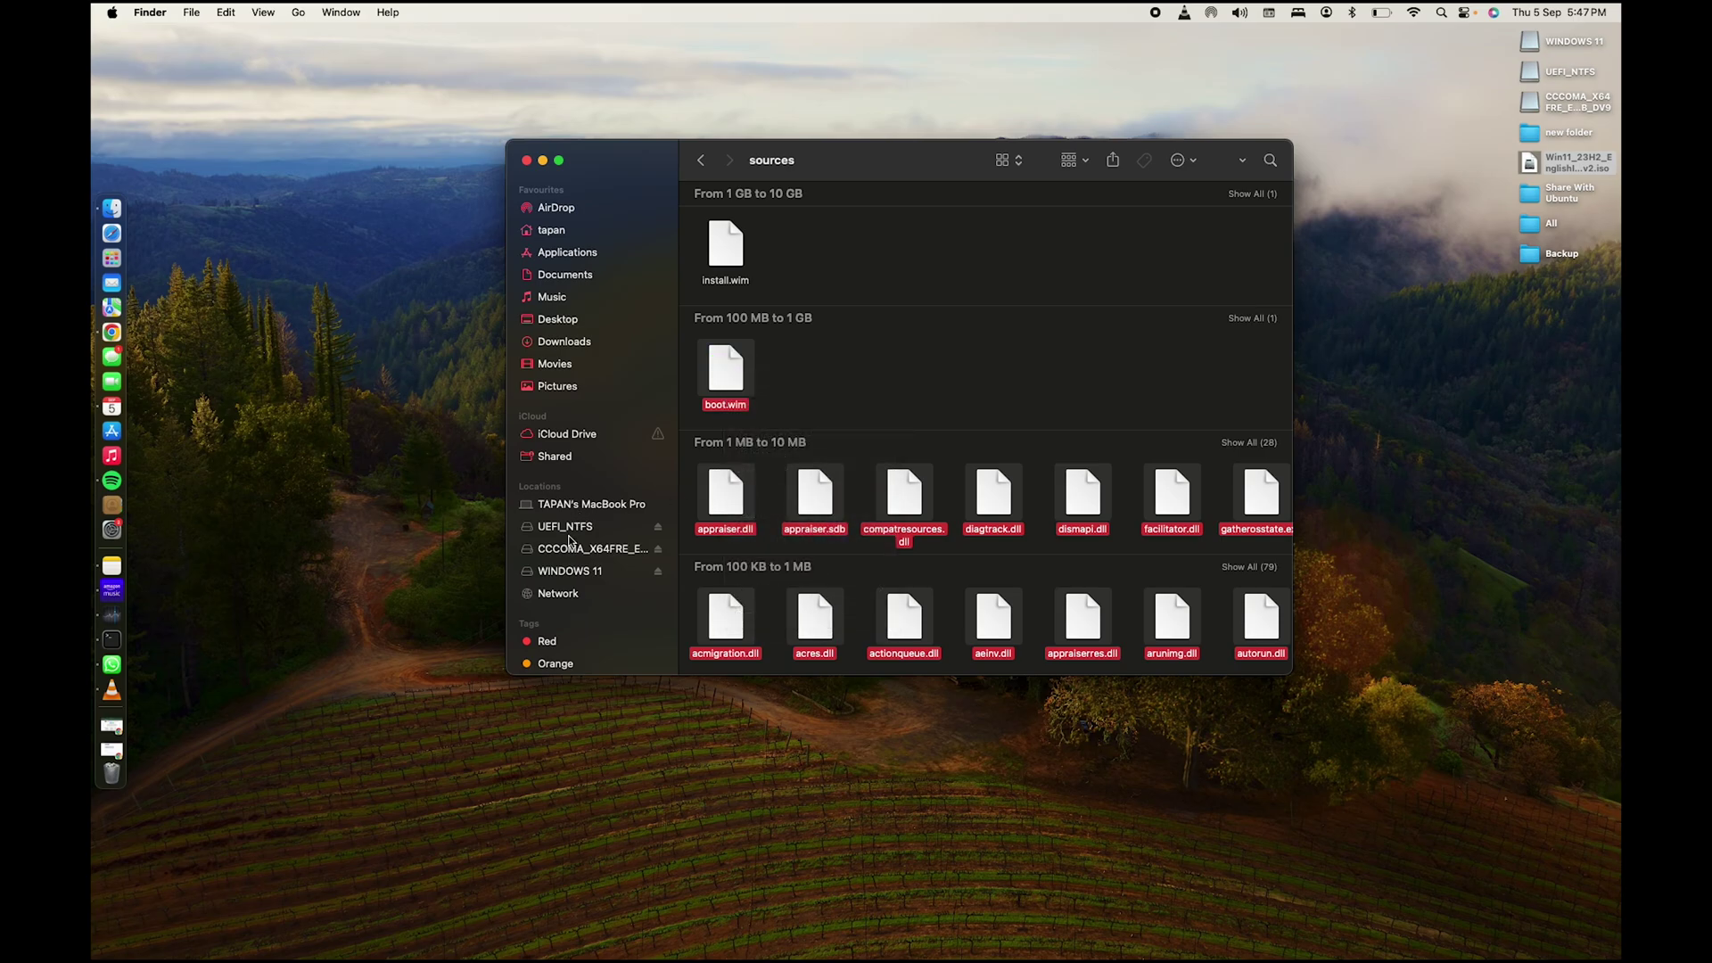
{"action": "left_click", "coordinate": [575, 571]}
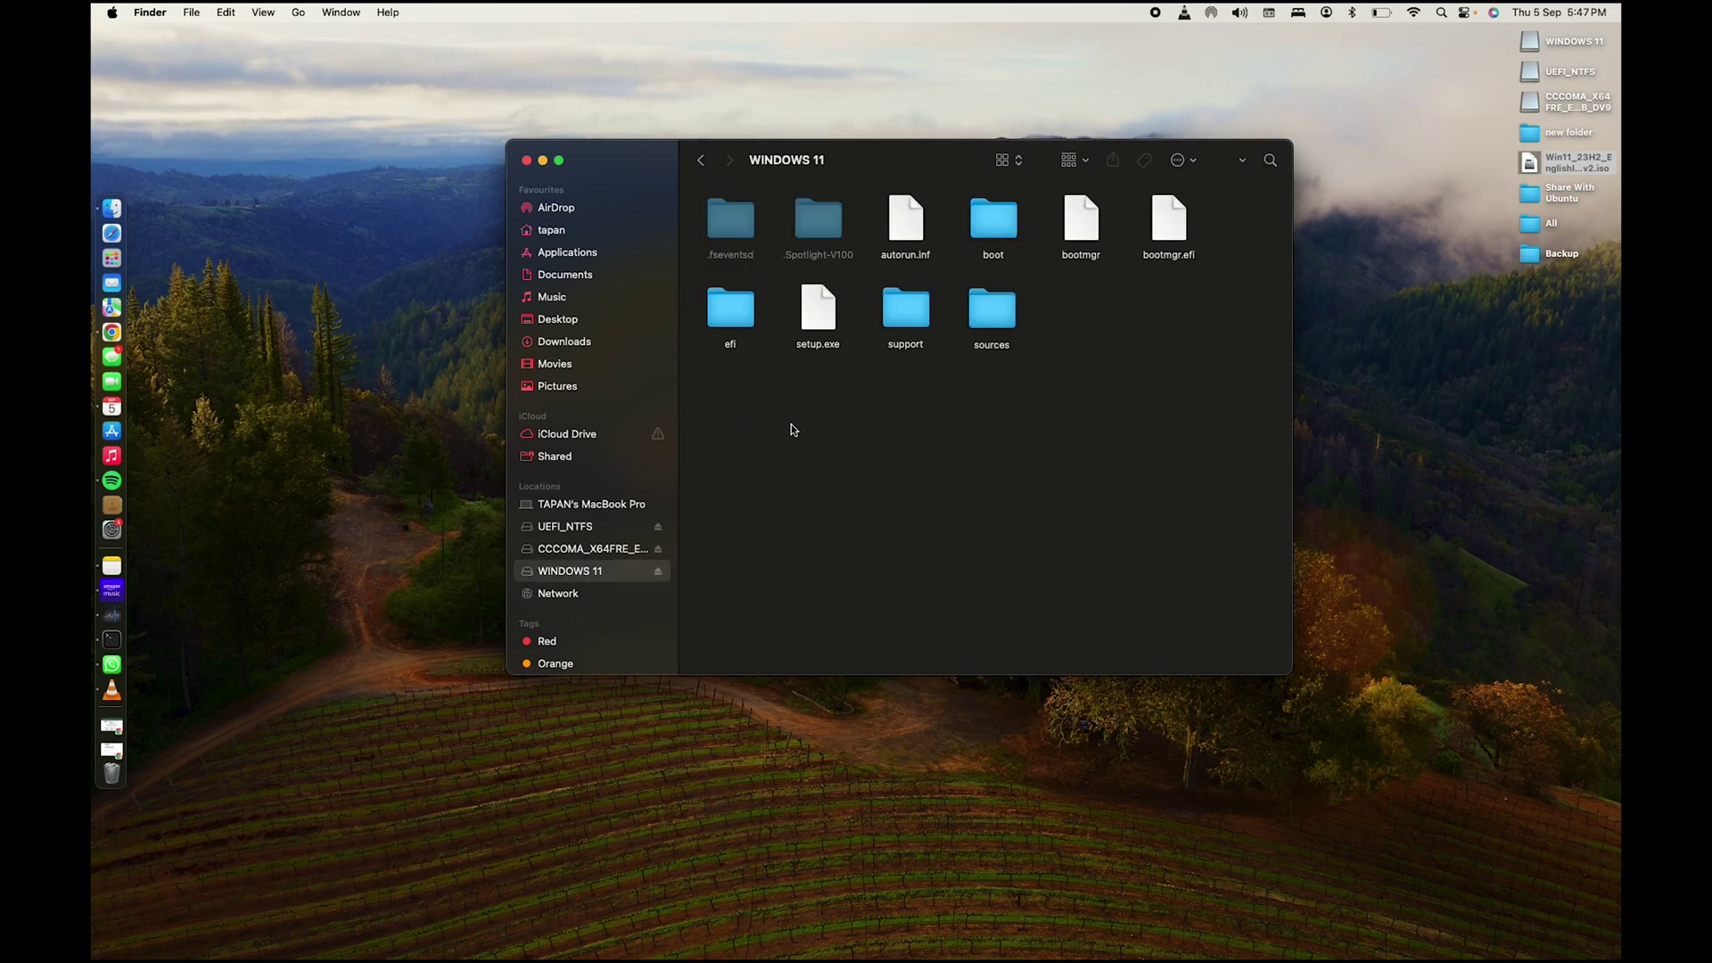
- Paste the 194 copied files, boot.wim and .dll files included, into the drive's sources folder
{"action": "double_click", "coordinate": [976, 318]}
{"action": "right_click", "coordinate": [976, 321]}
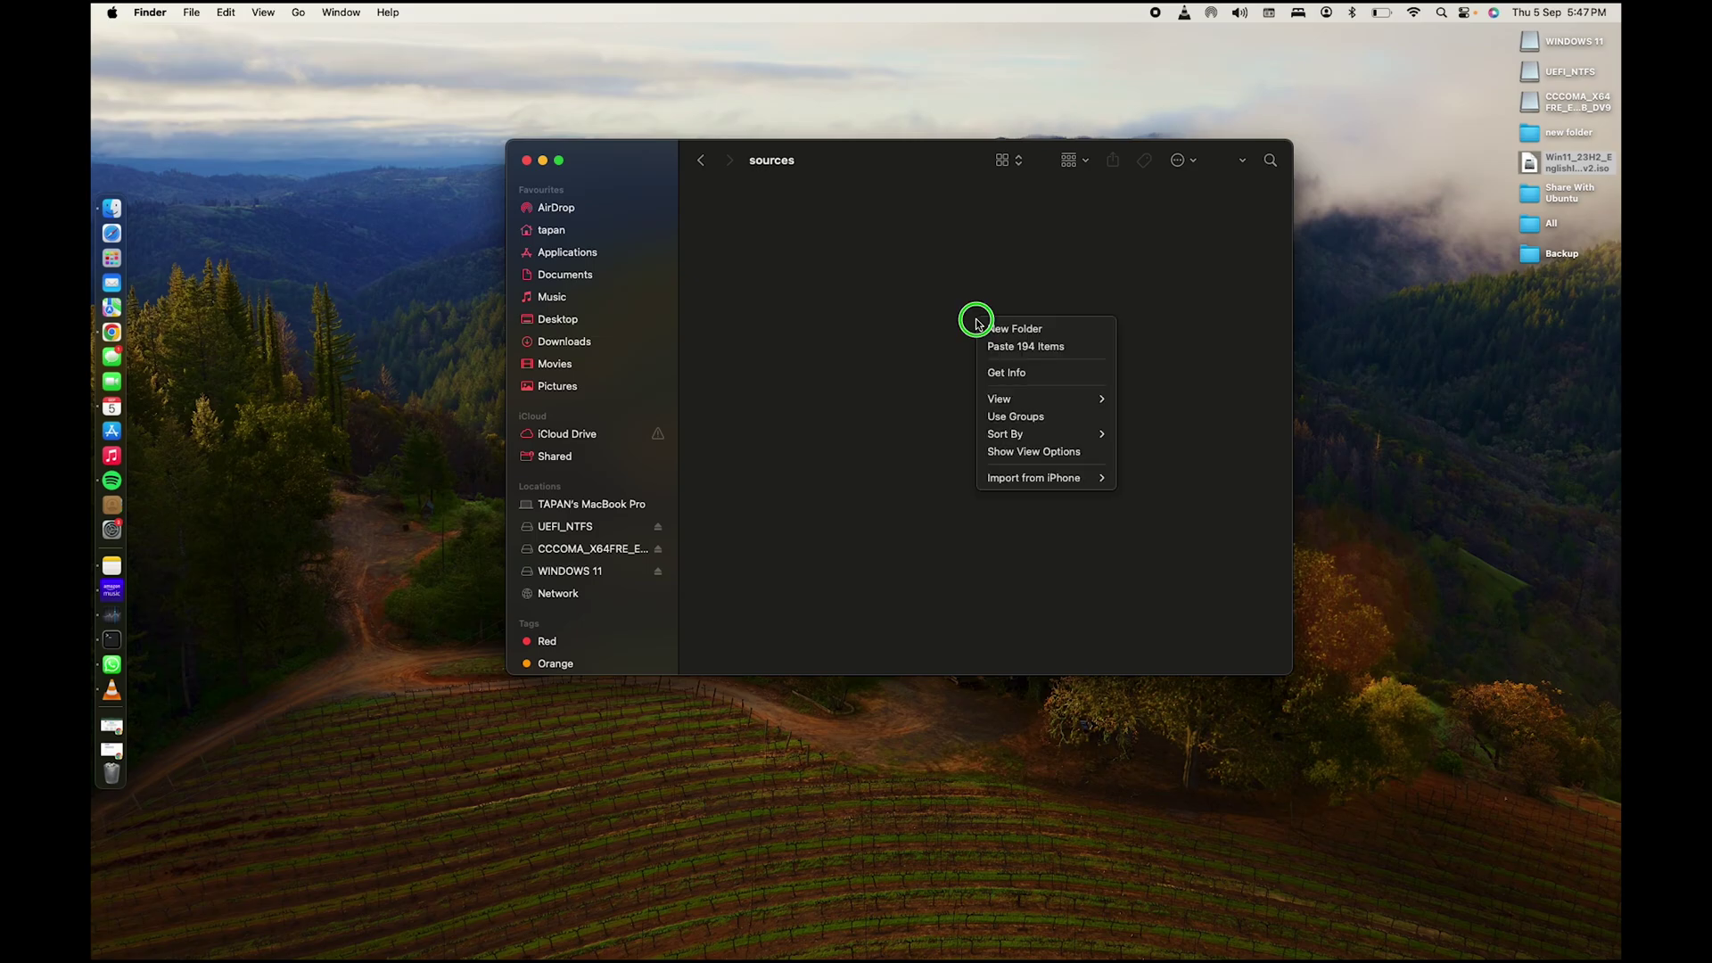
{"action": "left_click", "coordinate": [1022, 347]}
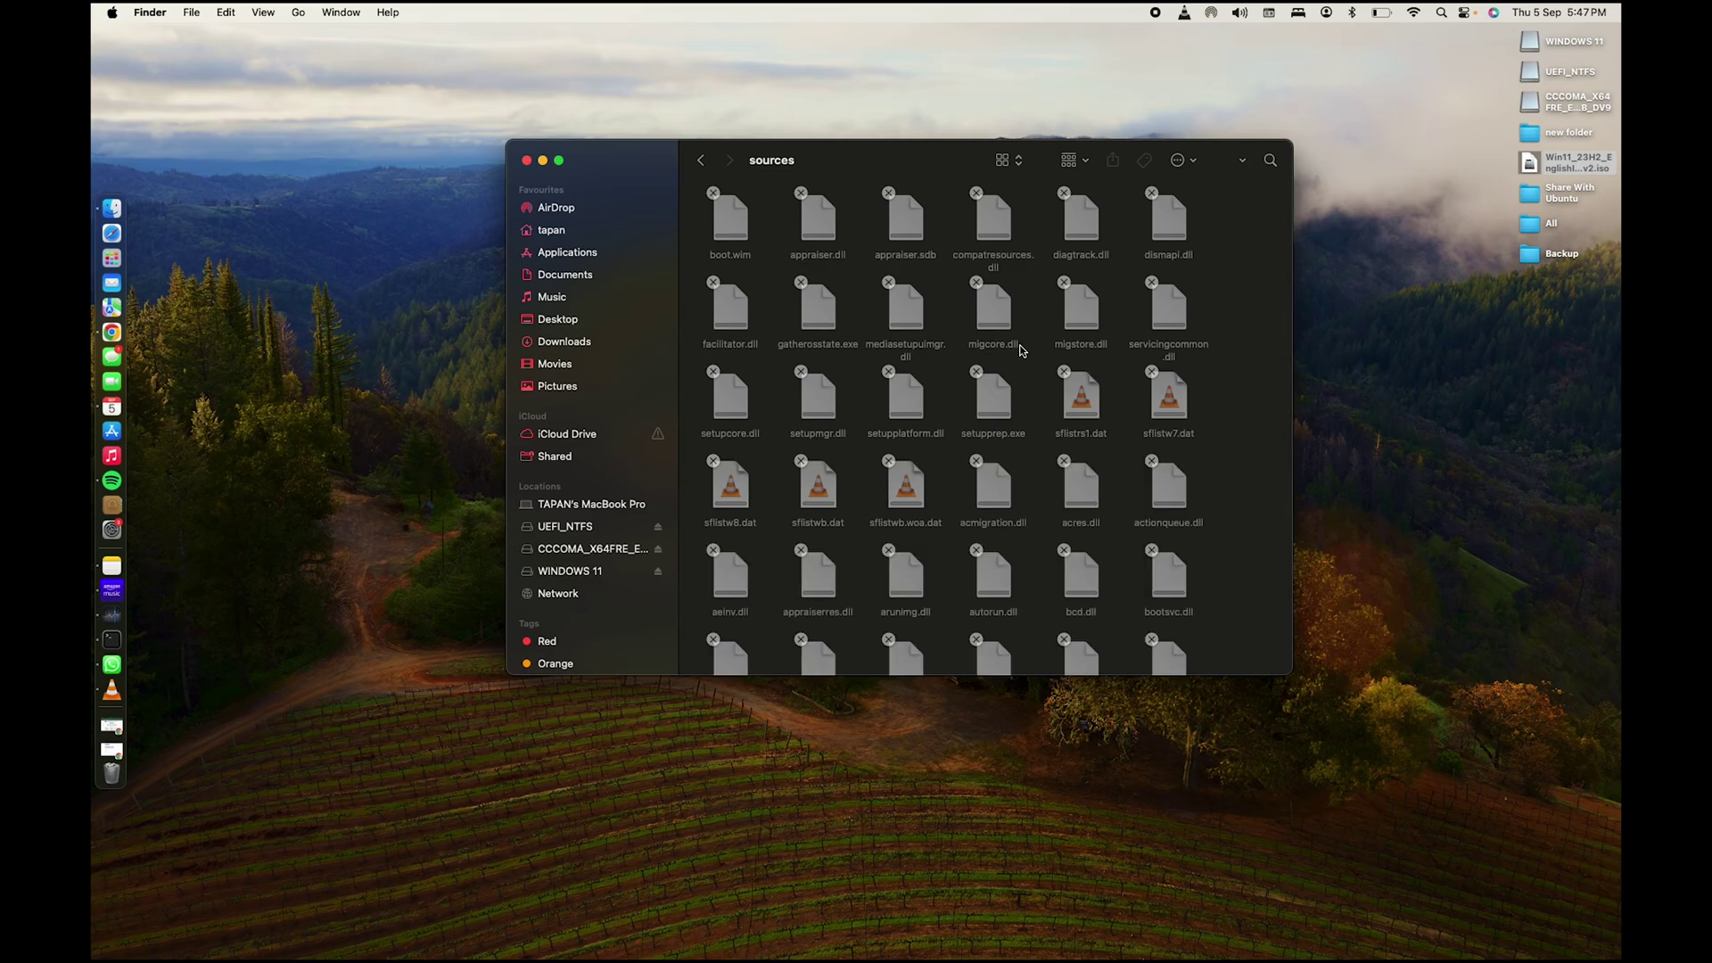
{"action": "scroll", "coordinate": [1023, 350], "scroll_direction": "down", "scroll_amount": 10}
{"action": "scroll", "coordinate": [1023, 350], "scroll_direction": "down", "scroll_amount": 10}
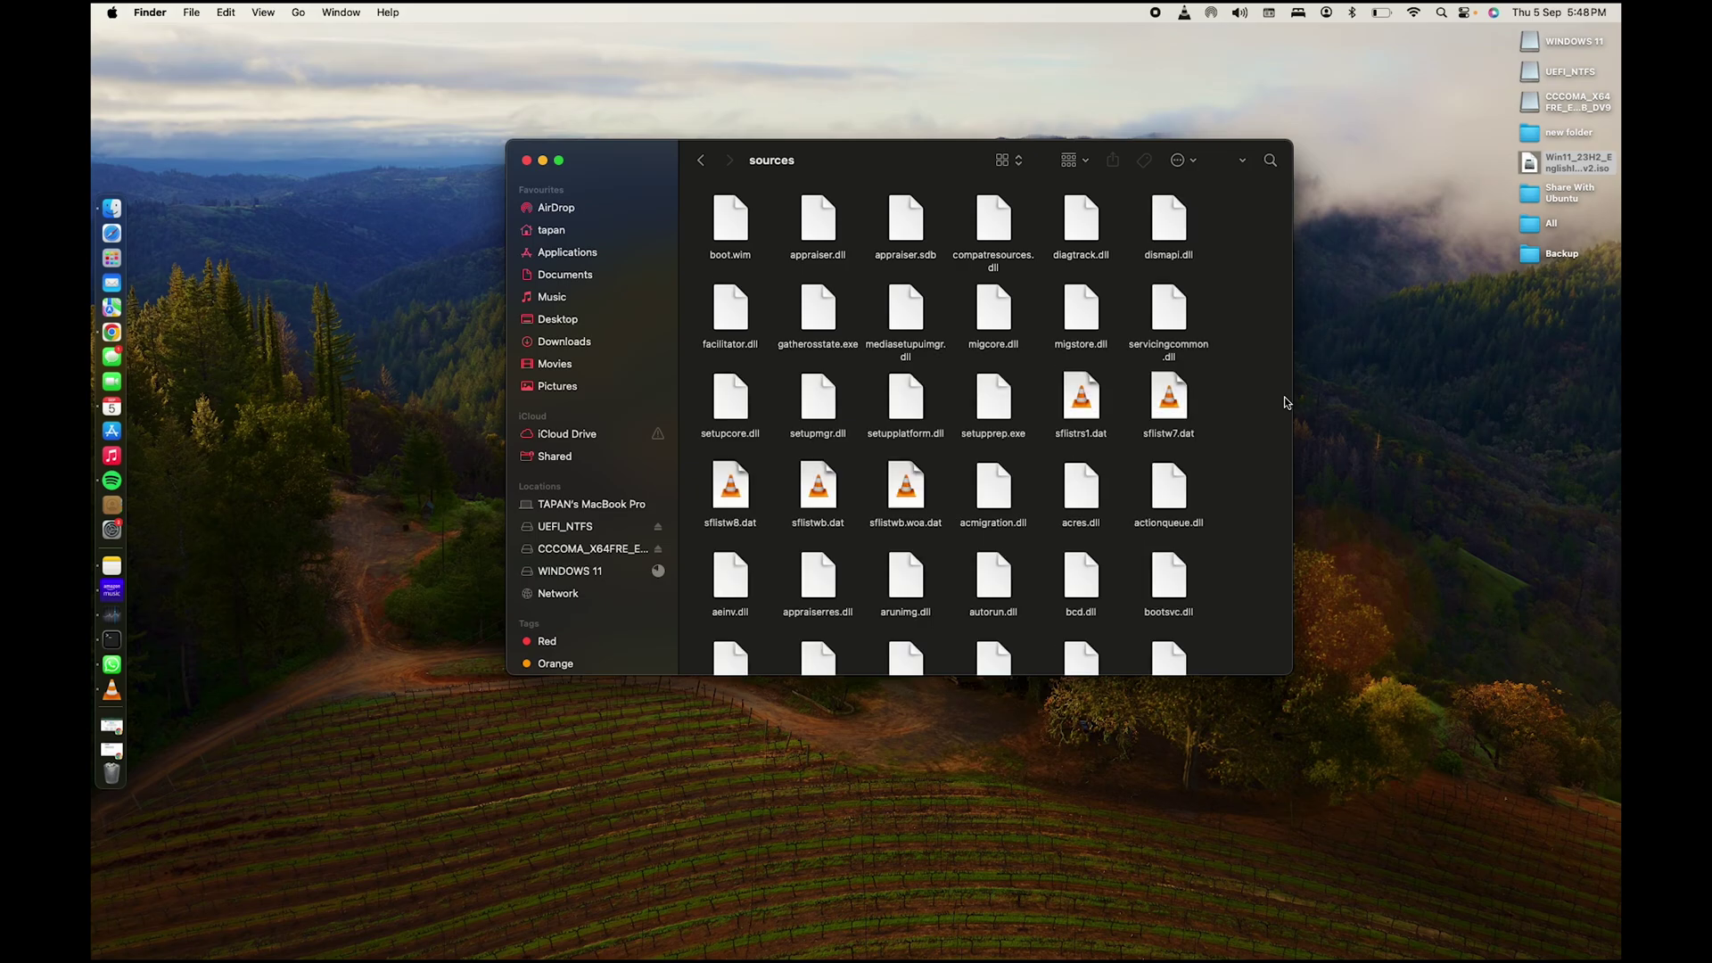
- Search 'homebrew' in a new Chrome tab, open brew.sh and copy its /bin/bash curl install command
{"action": "left_click", "coordinate": [112, 749]}
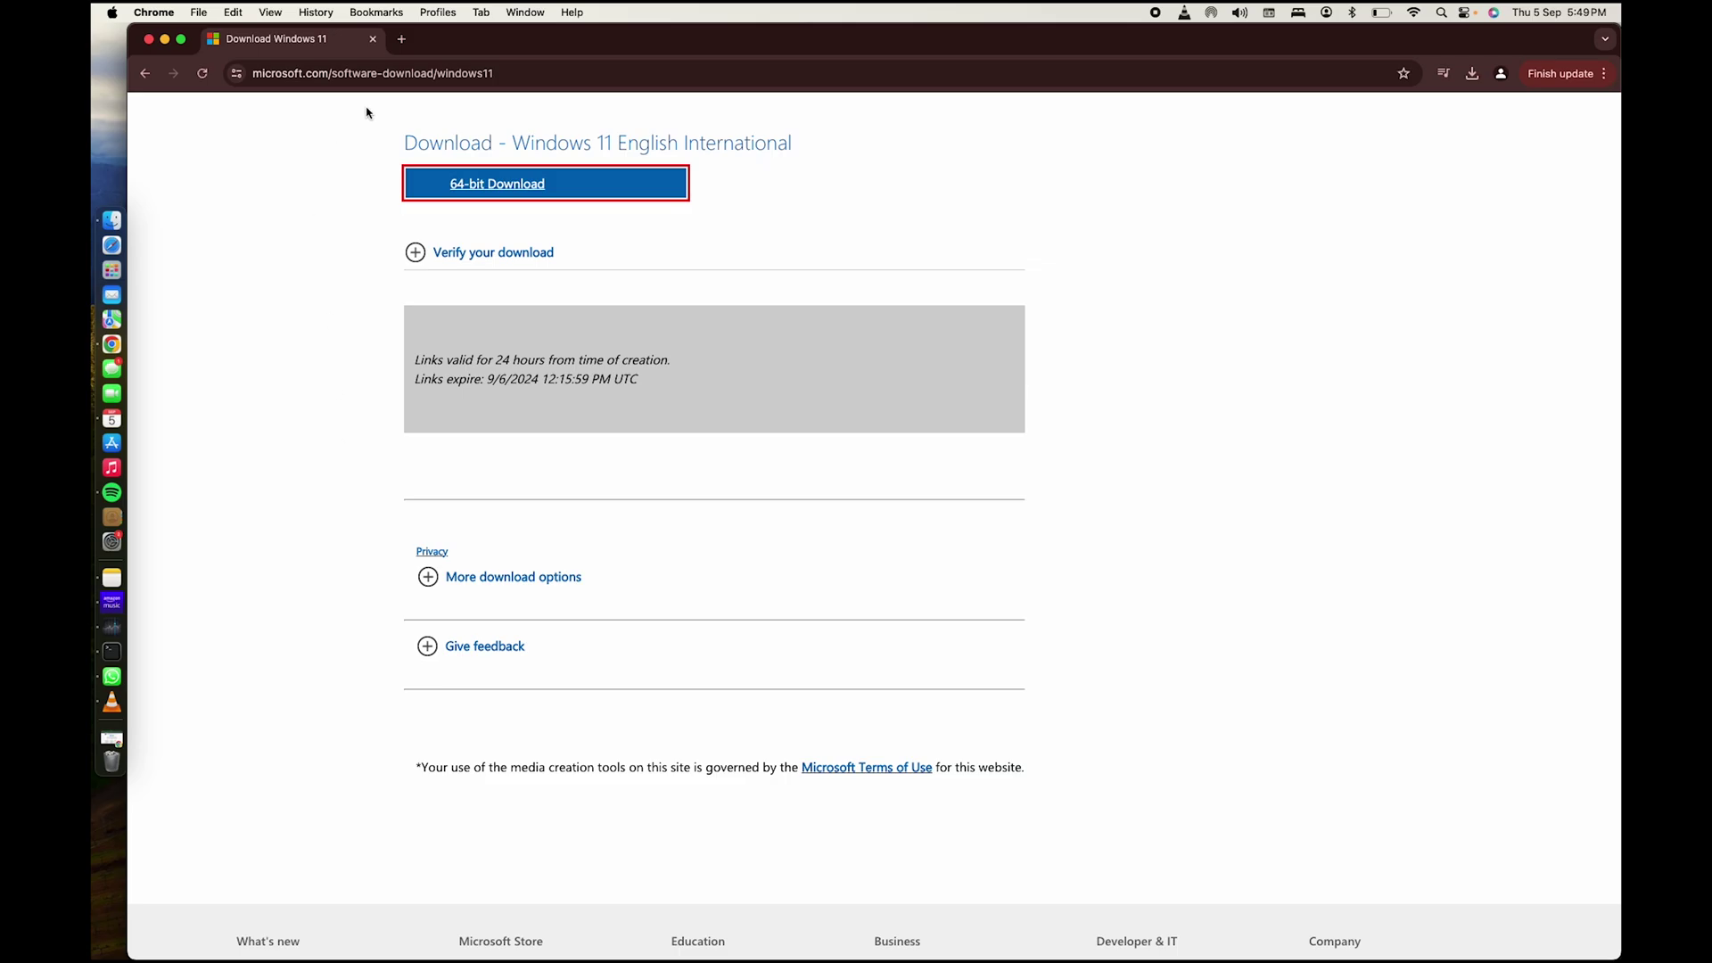
{"action": "left_click", "coordinate": [401, 38]}
{"action": "left_click", "coordinate": [398, 77]}
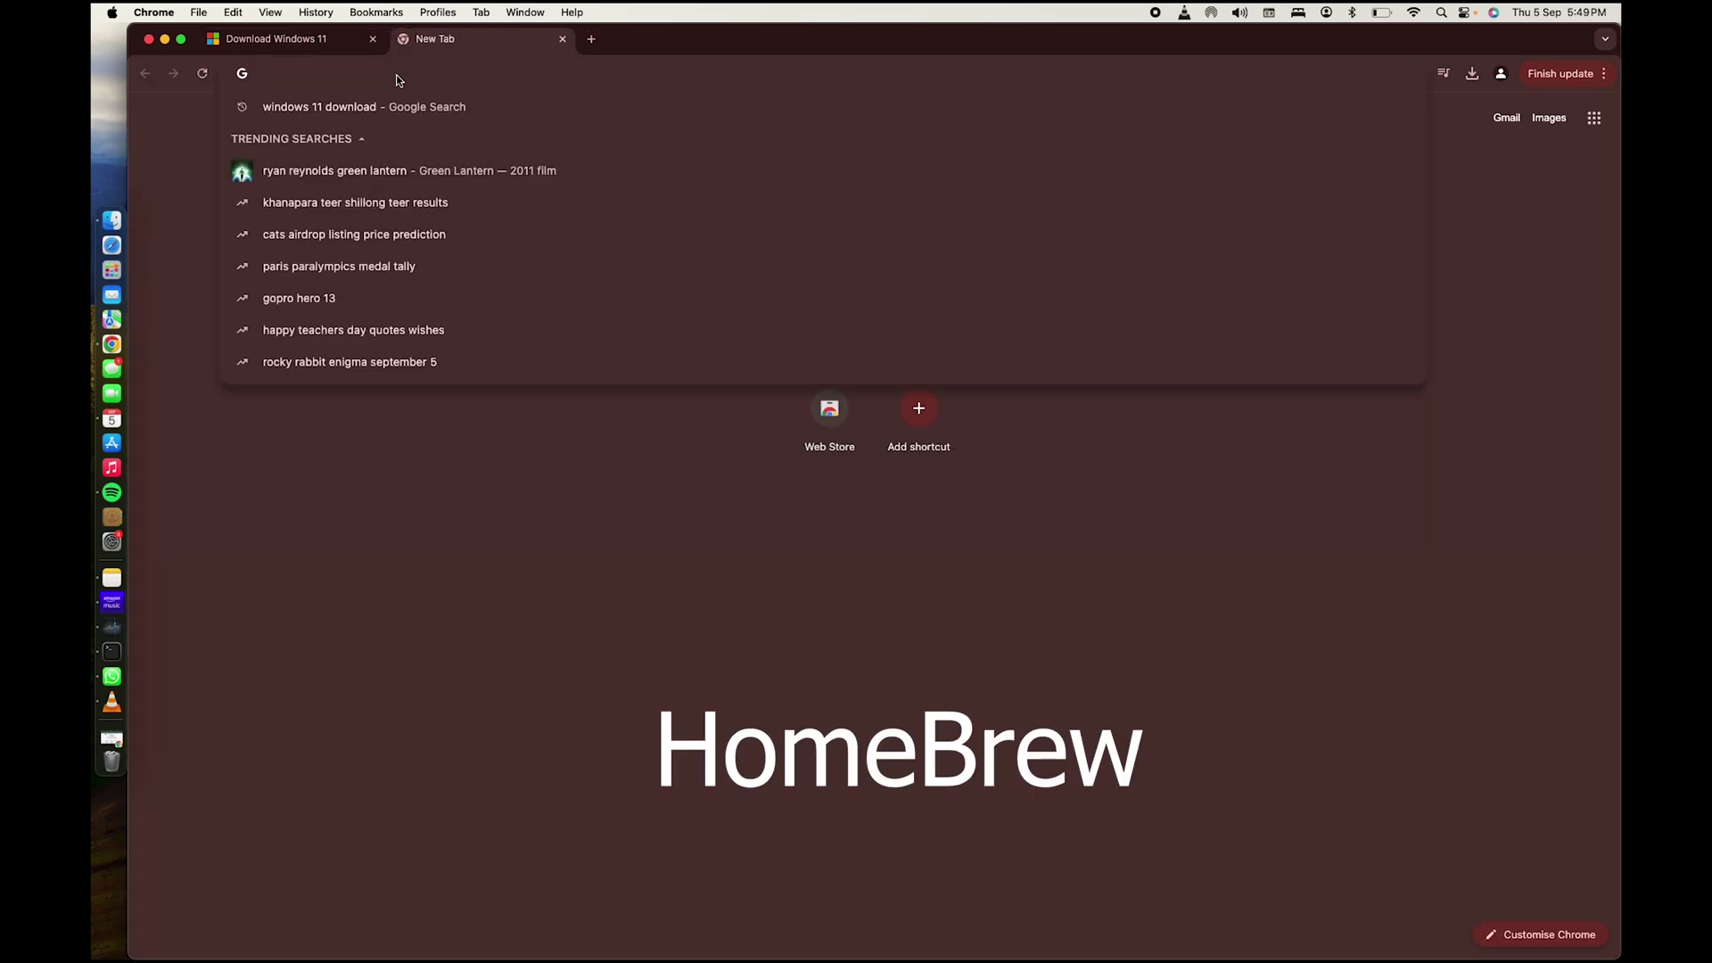
{"action": "type", "text": "homebrews"}
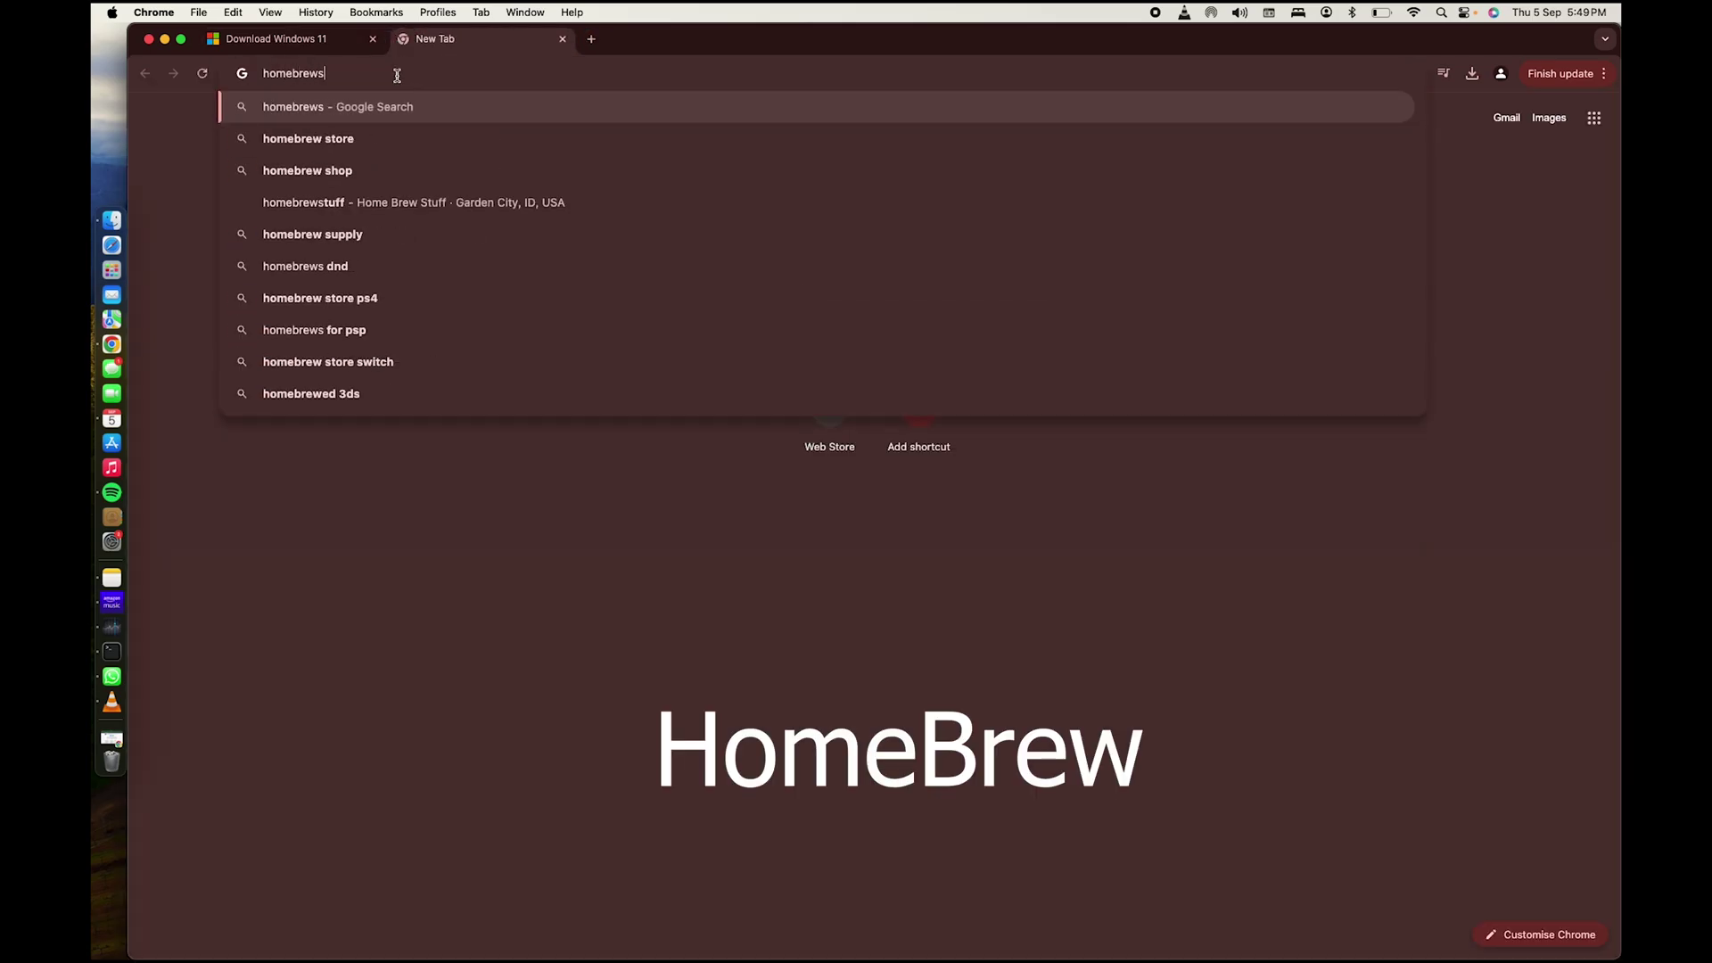
{"action": "key", "text": "BackSpace"}
{"action": "key", "text": "Return"}
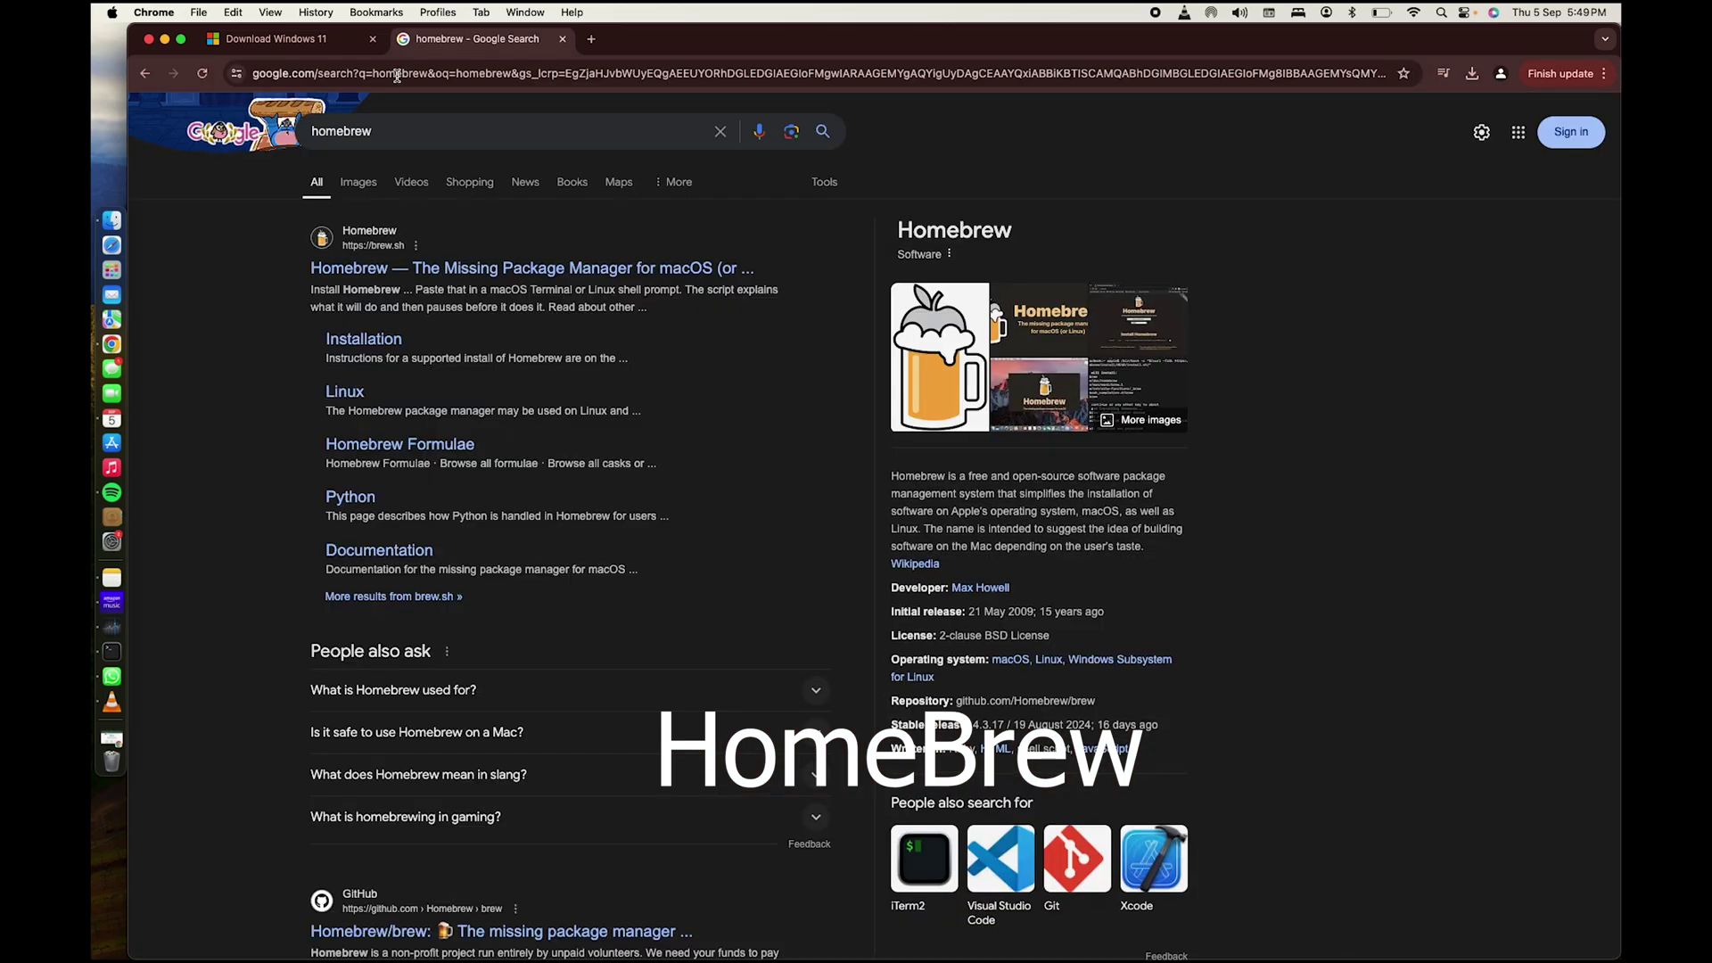
{"action": "left_click", "coordinate": [388, 268]}
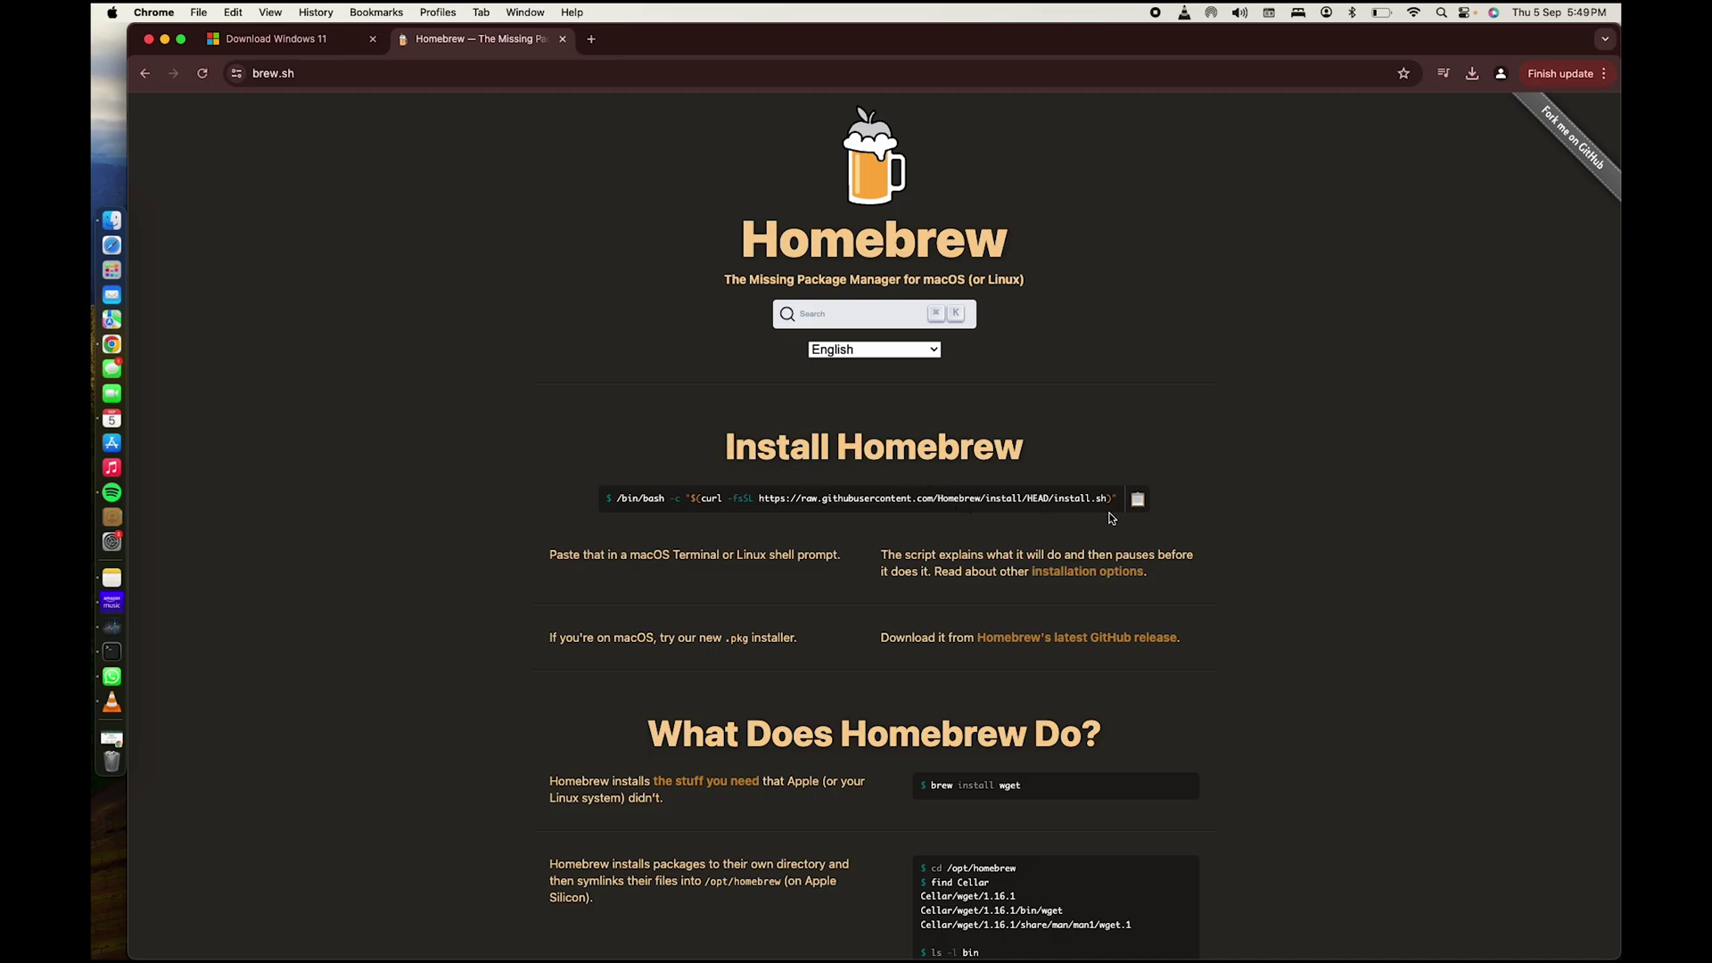
{"action": "left_click", "coordinate": [1139, 501]}
- Launch Terminal by searching 'terminal' in the app launcher
{"action": "left_click", "coordinate": [114, 270]}
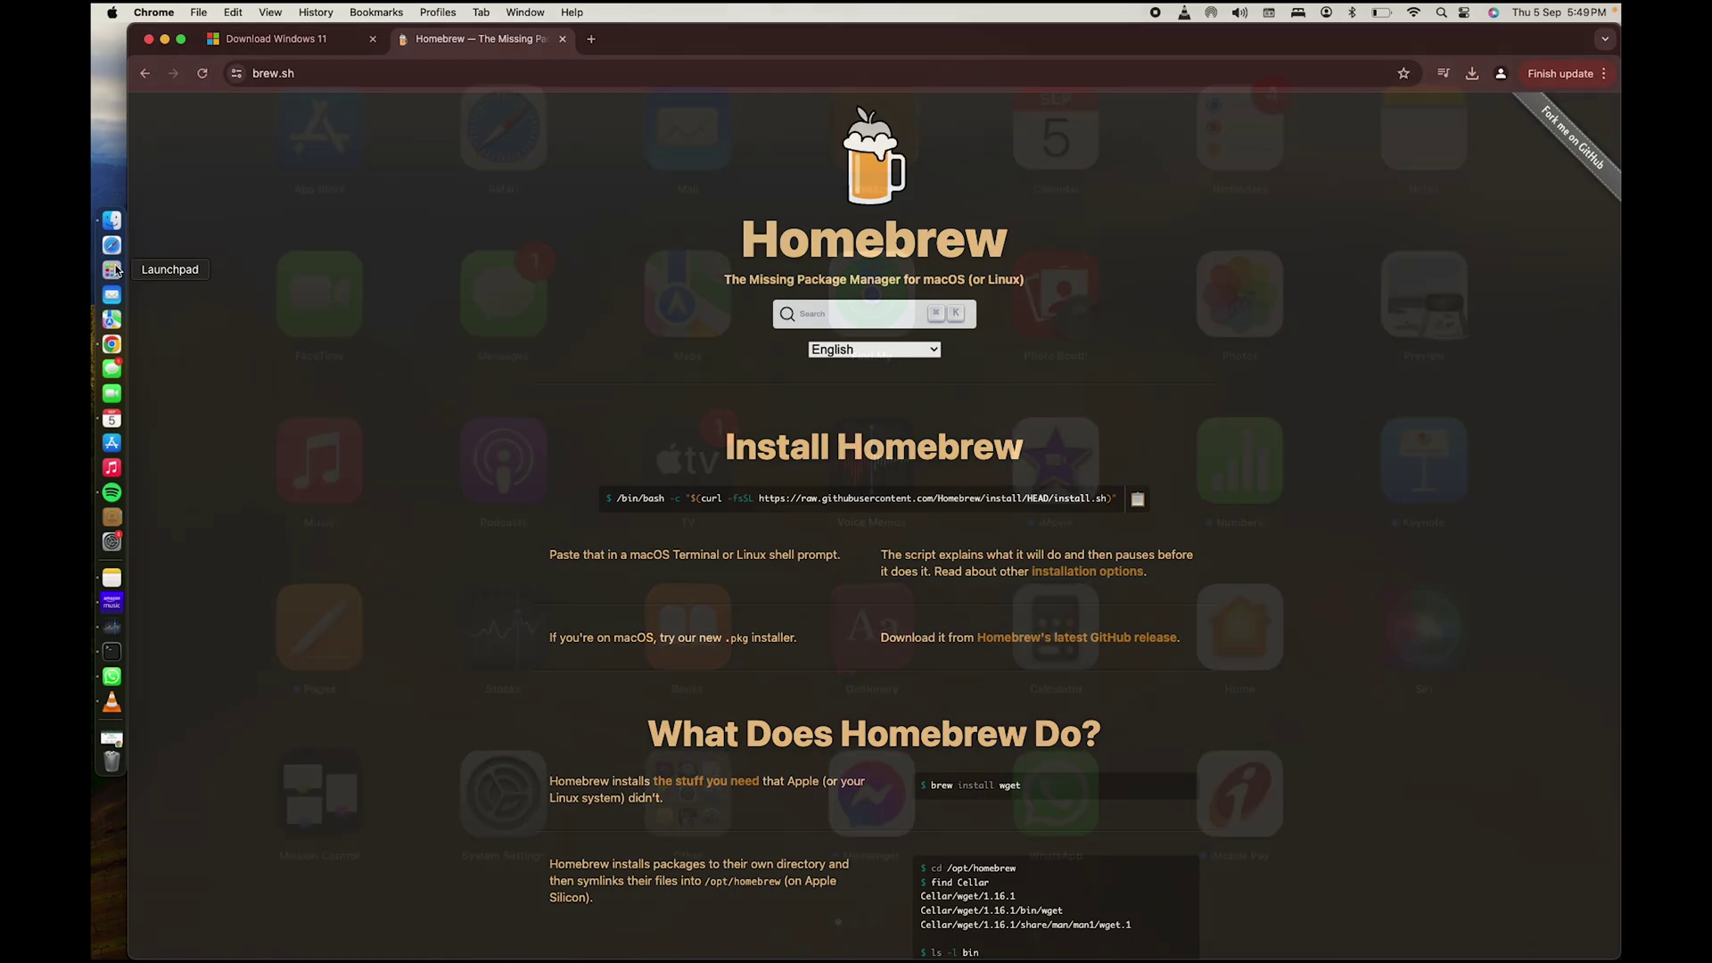
{"action": "type", "text": "terminal"}
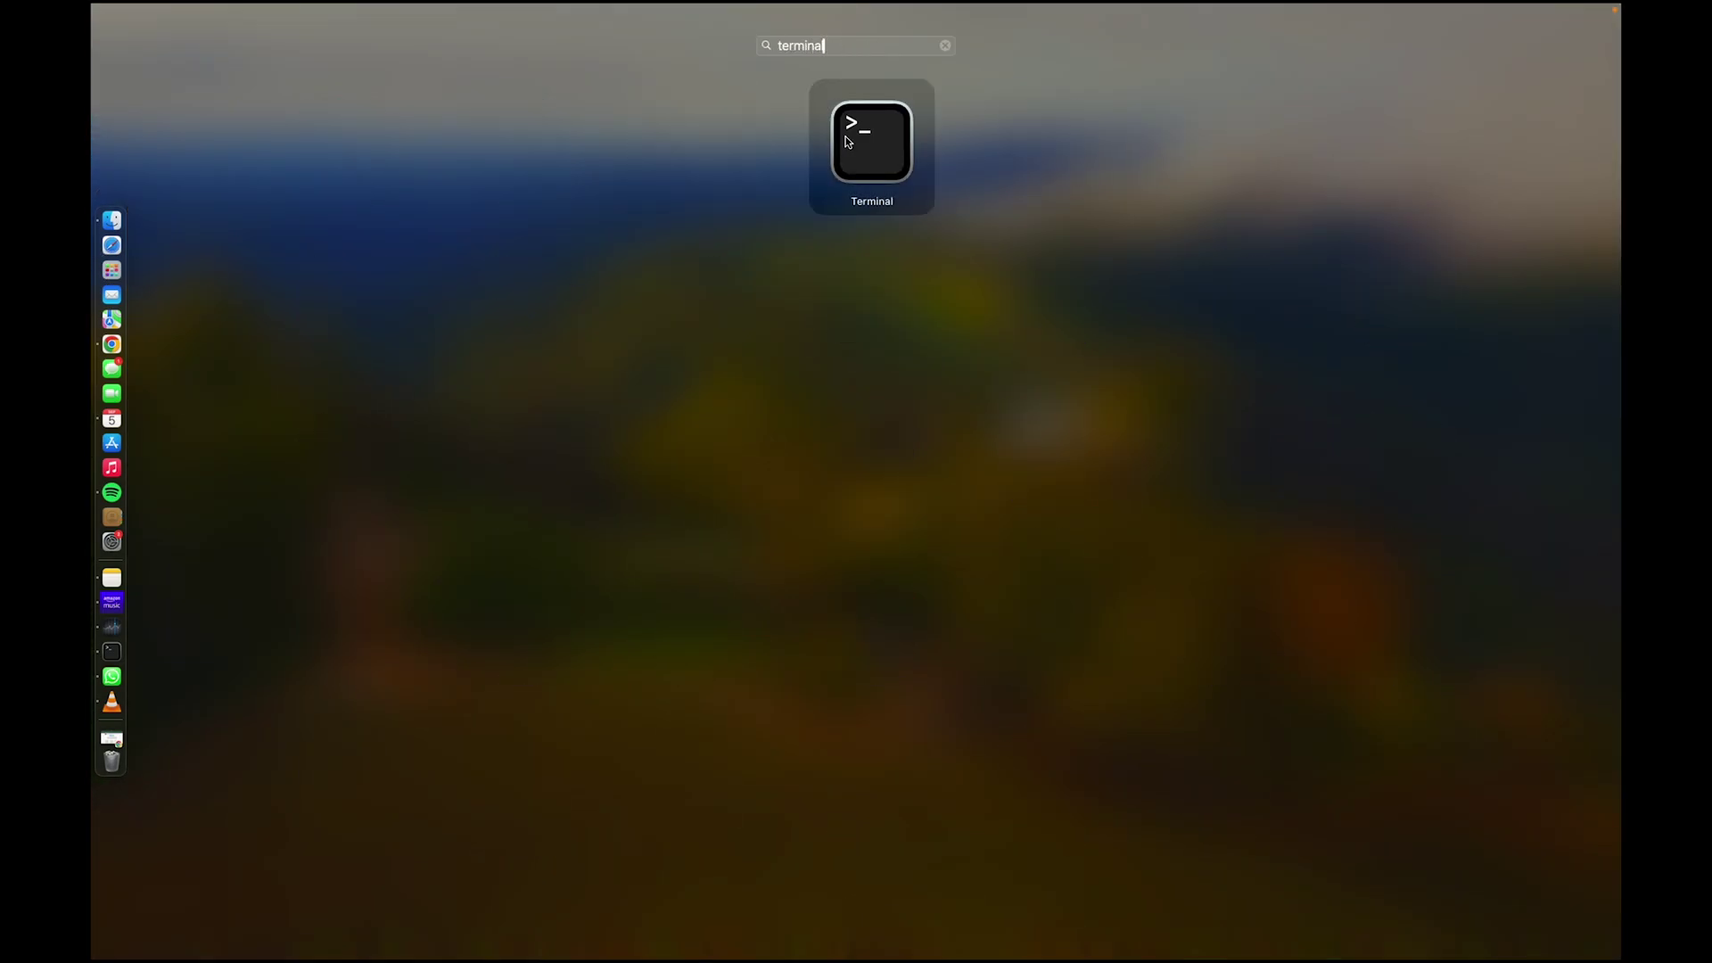
{"action": "key", "text": "Return"}
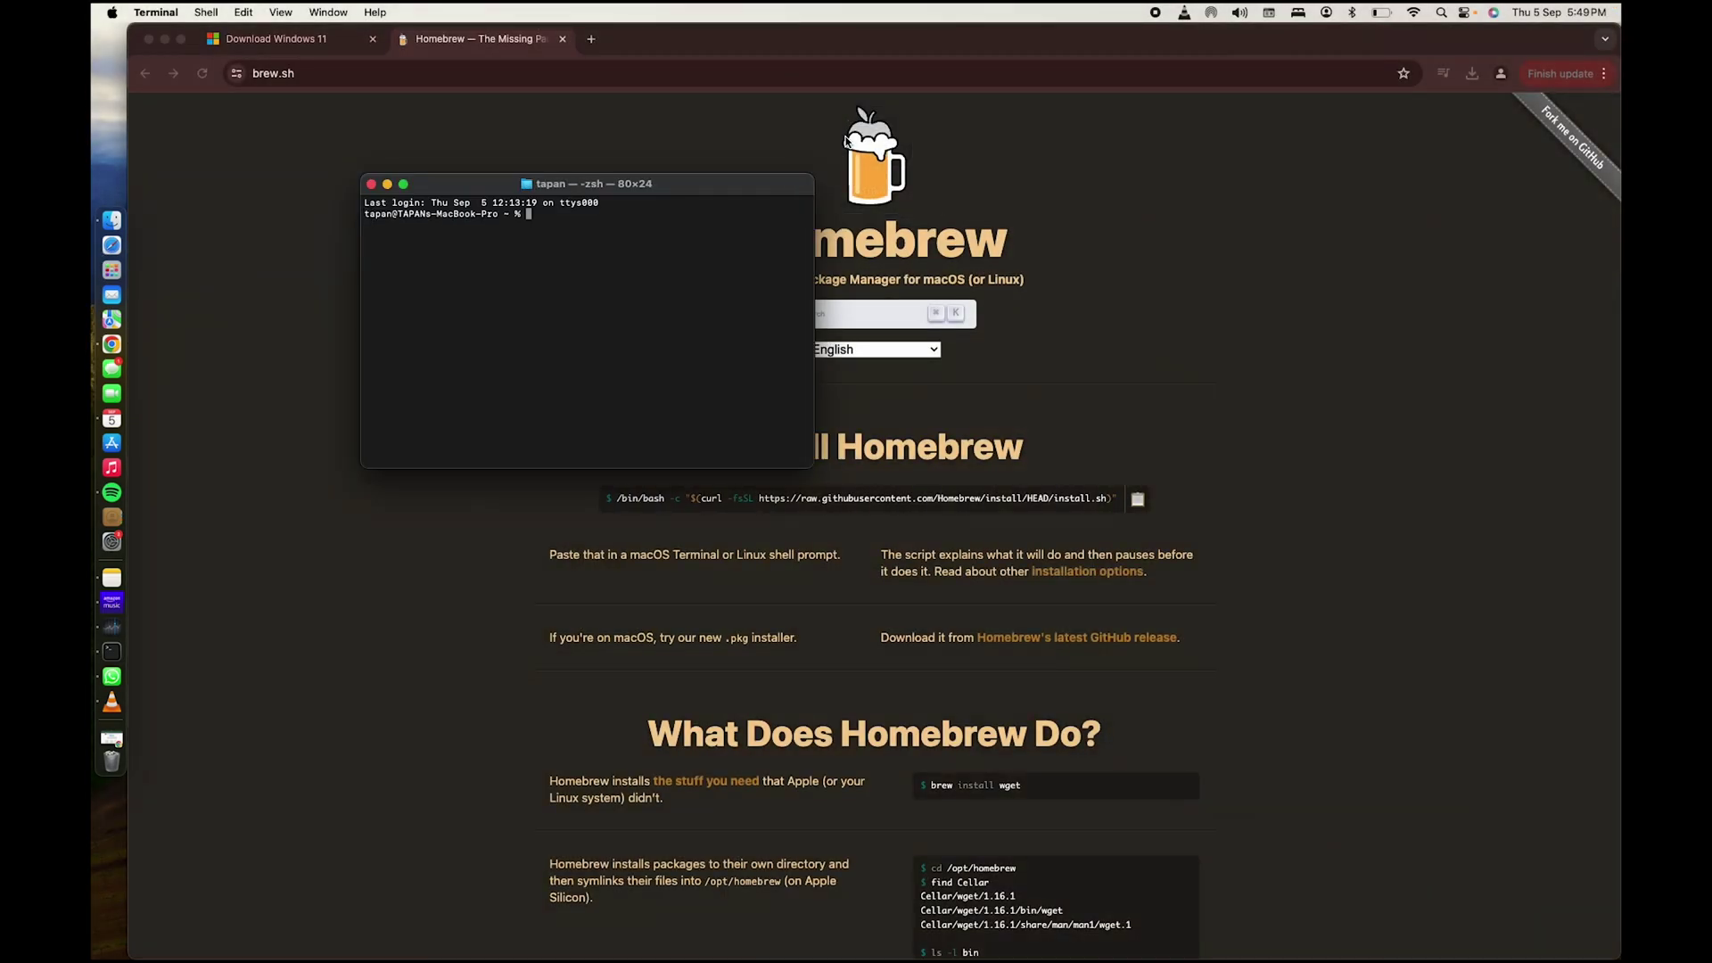
- Paste and run the Homebrew install command, entering the account password when prompted
{"action": "right_click", "coordinate": [721, 243]}
{"action": "left_click", "coordinate": [745, 269]}
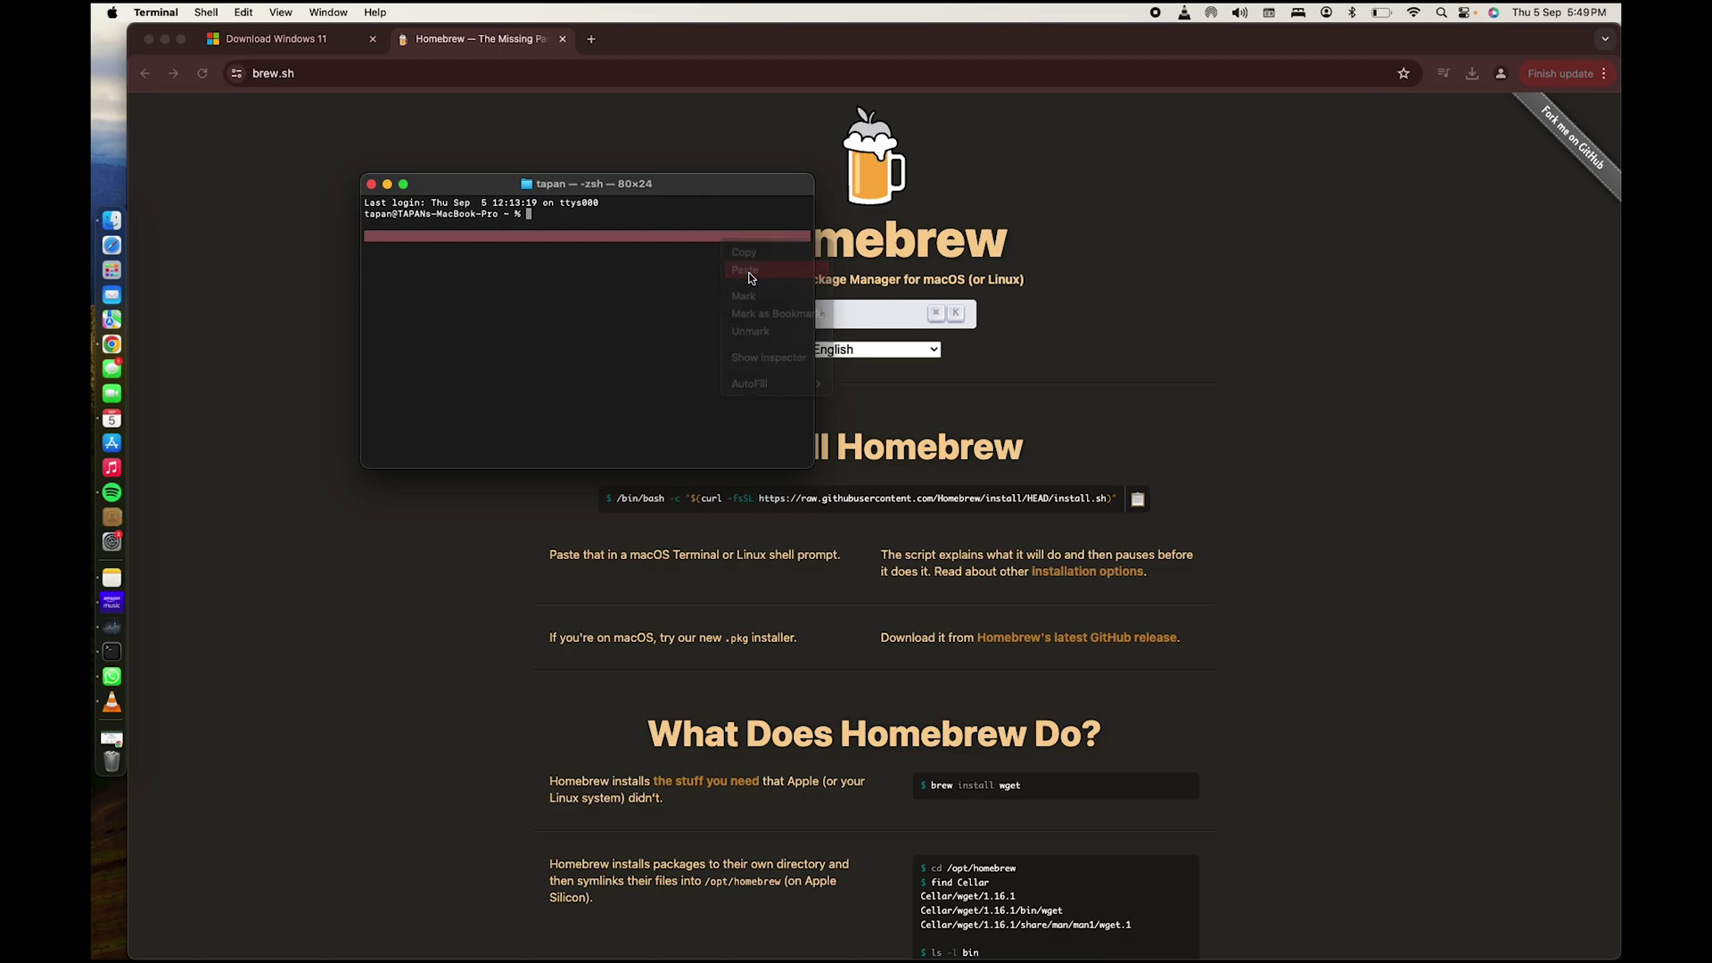
{"action": "key", "text": "Return"}
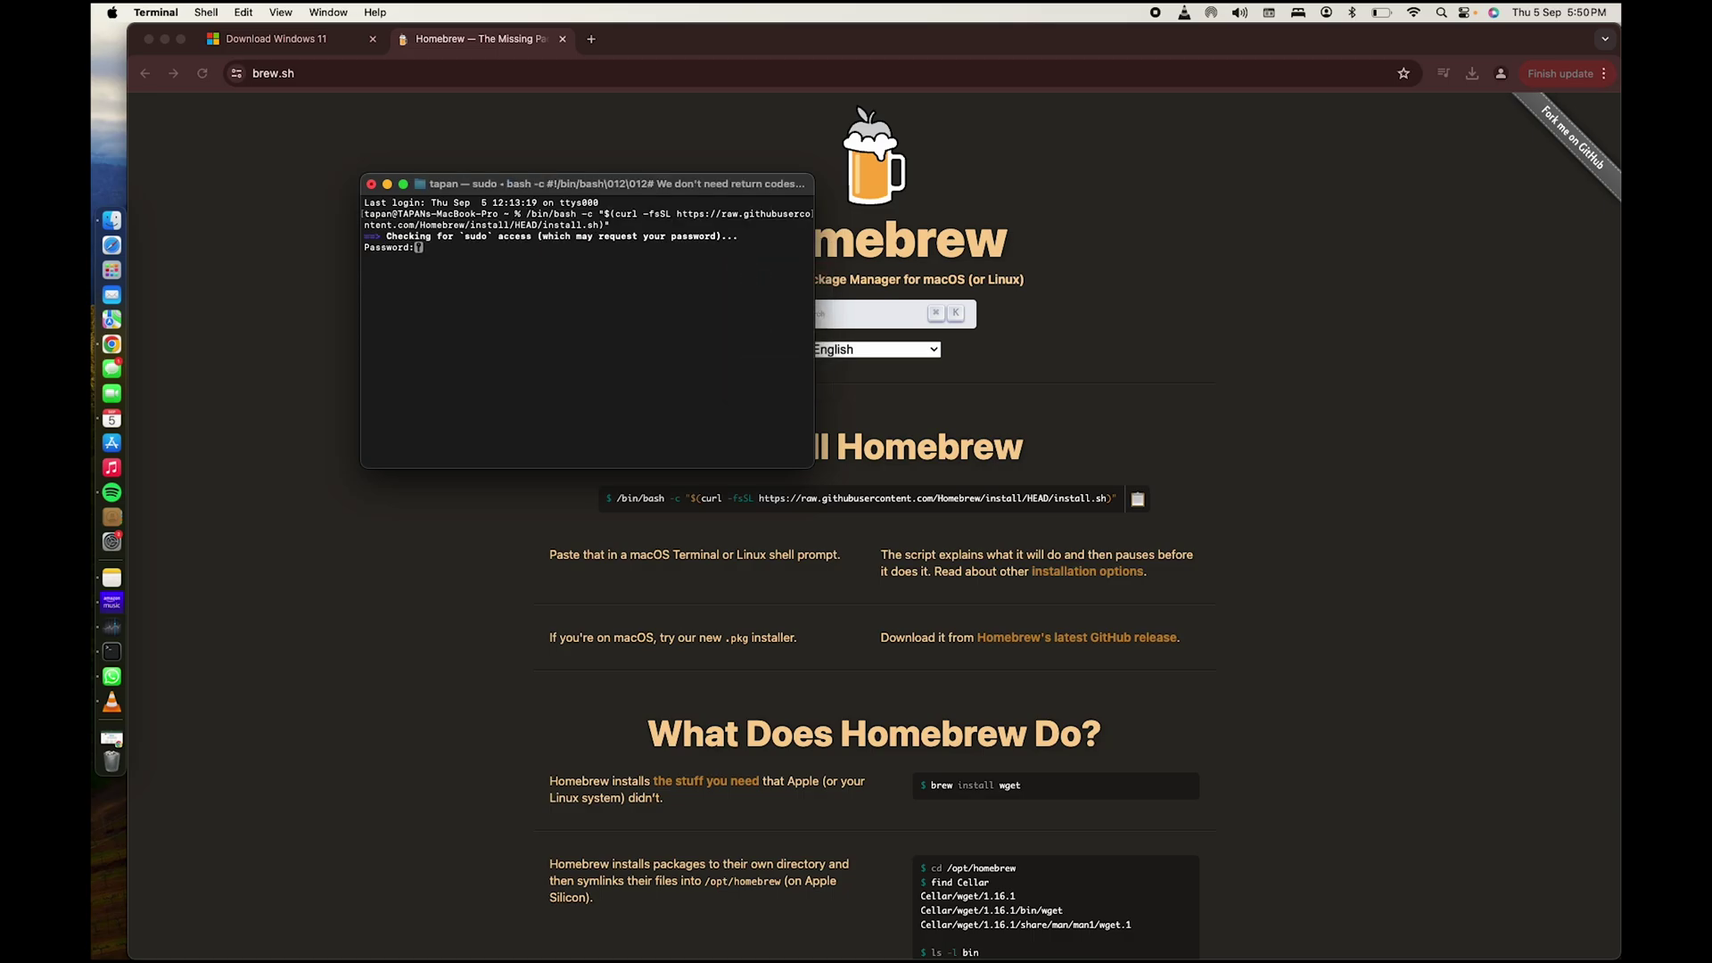
{"action": "key", "text": "Return"}
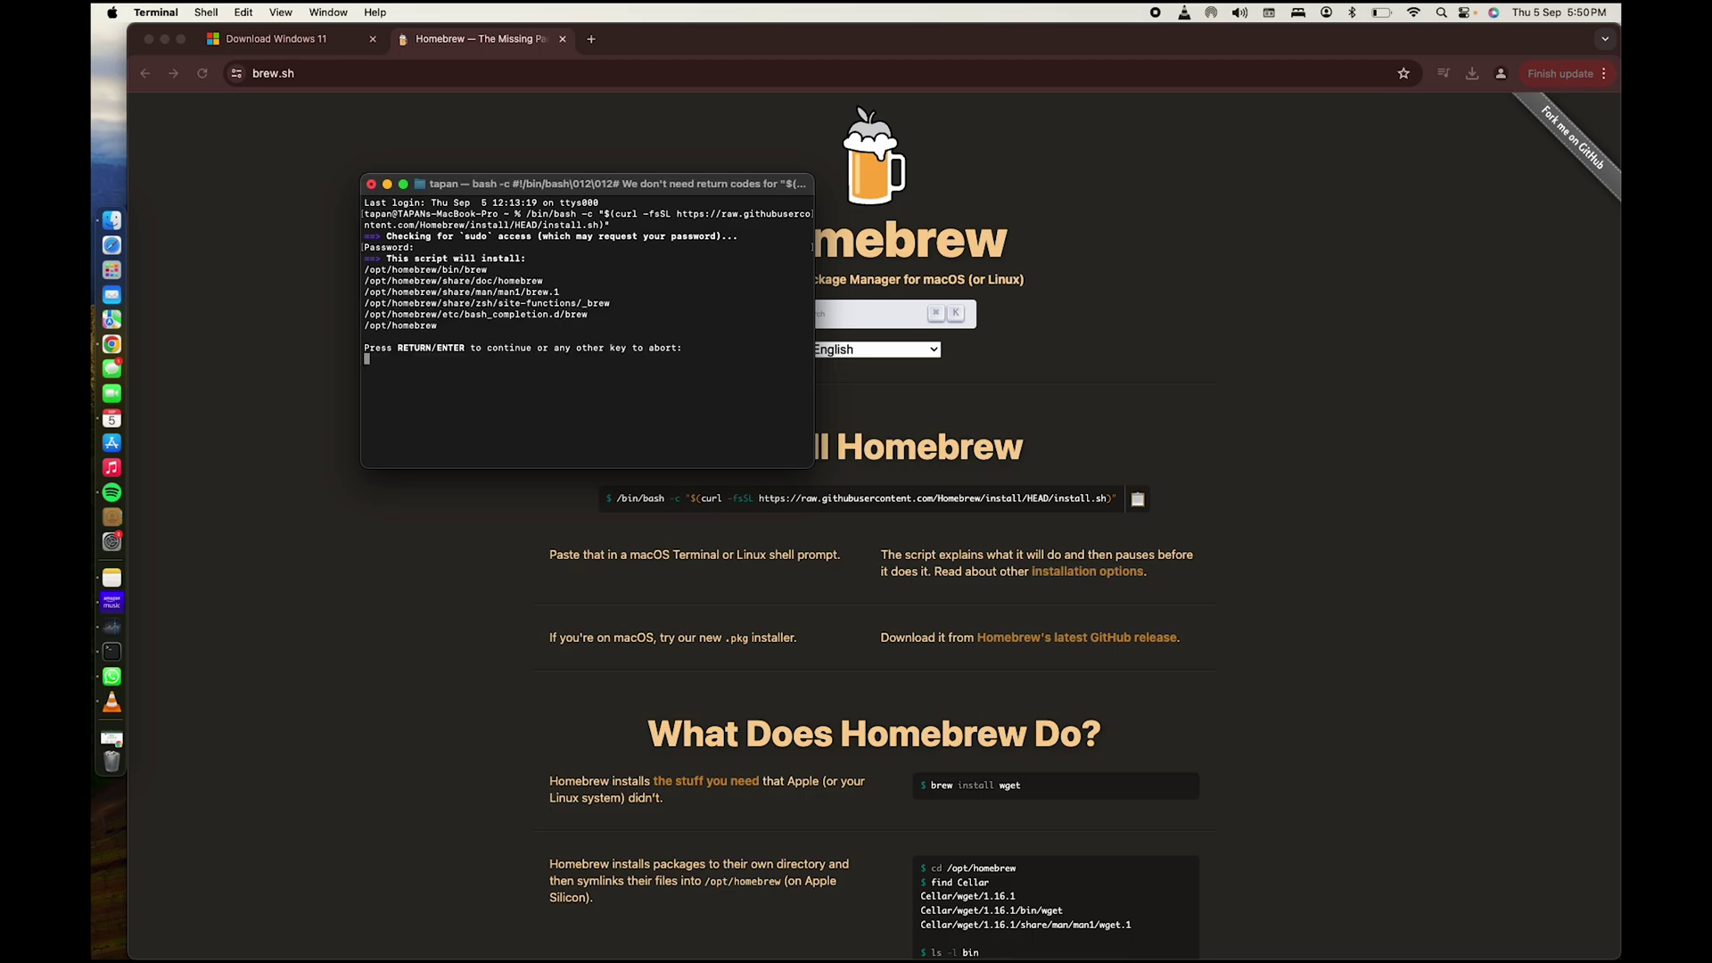
{"action": "key", "text": "Return"}
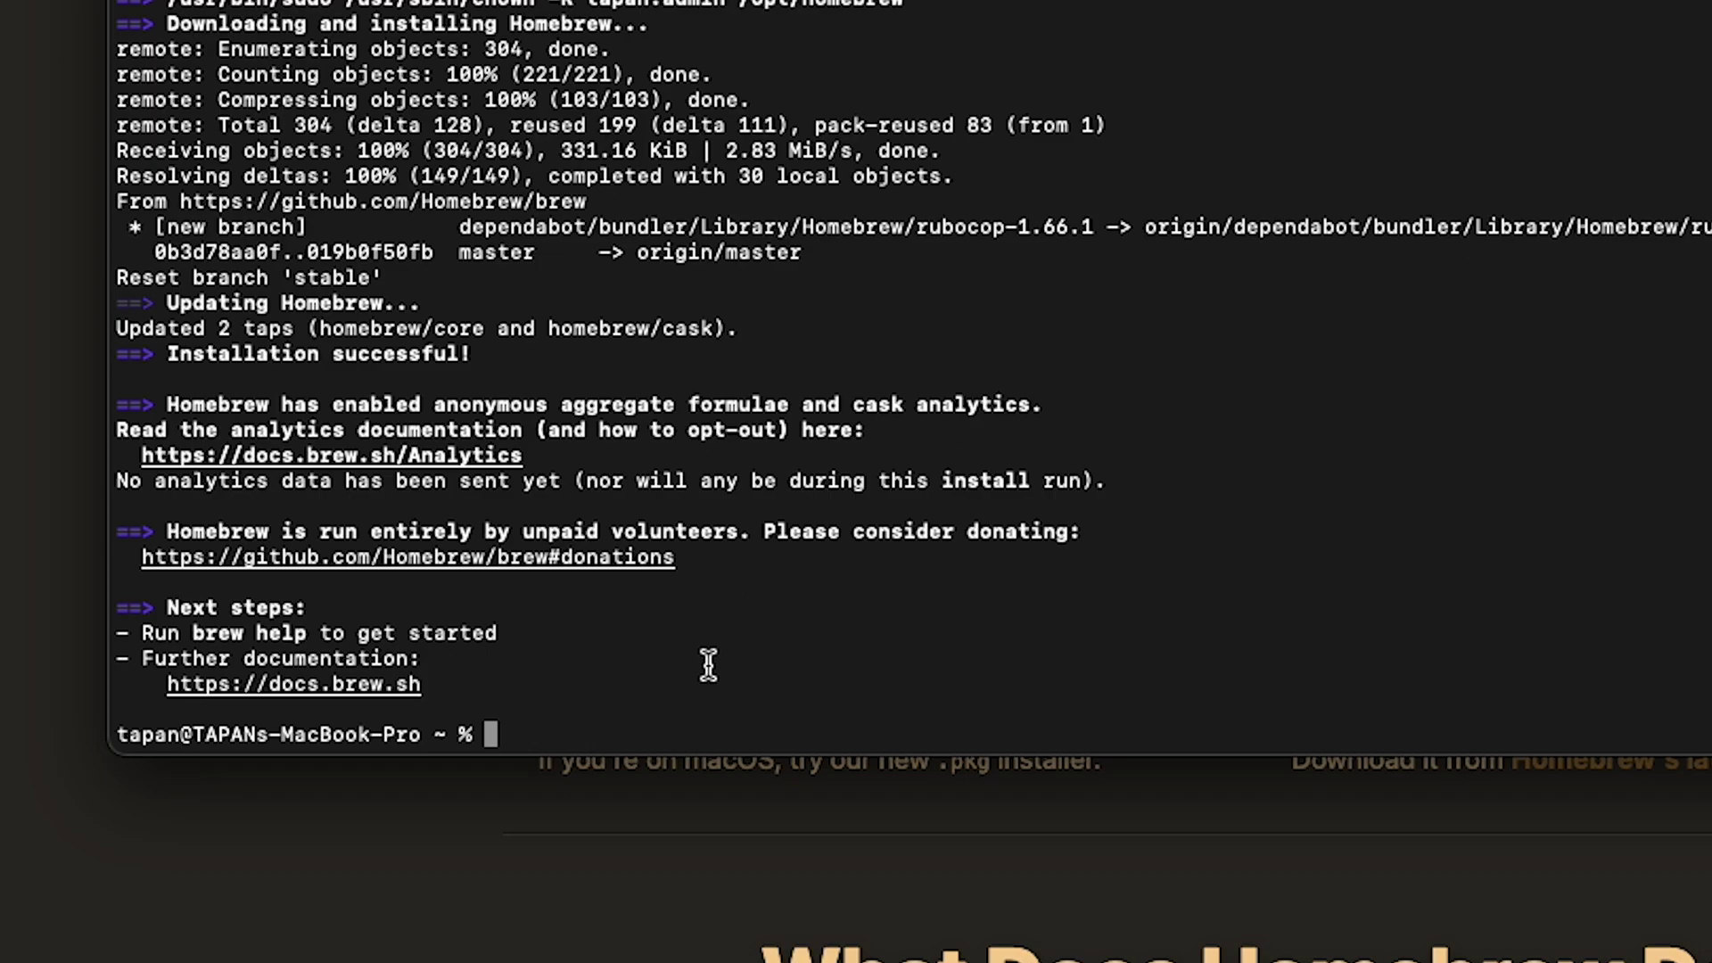
- Run 'brew install wimlib' to confirm wimlib 1.14.4, then type 'wimlib-imagex split' at the prompt
{"action": "type", "text": "brew install wimlib"}
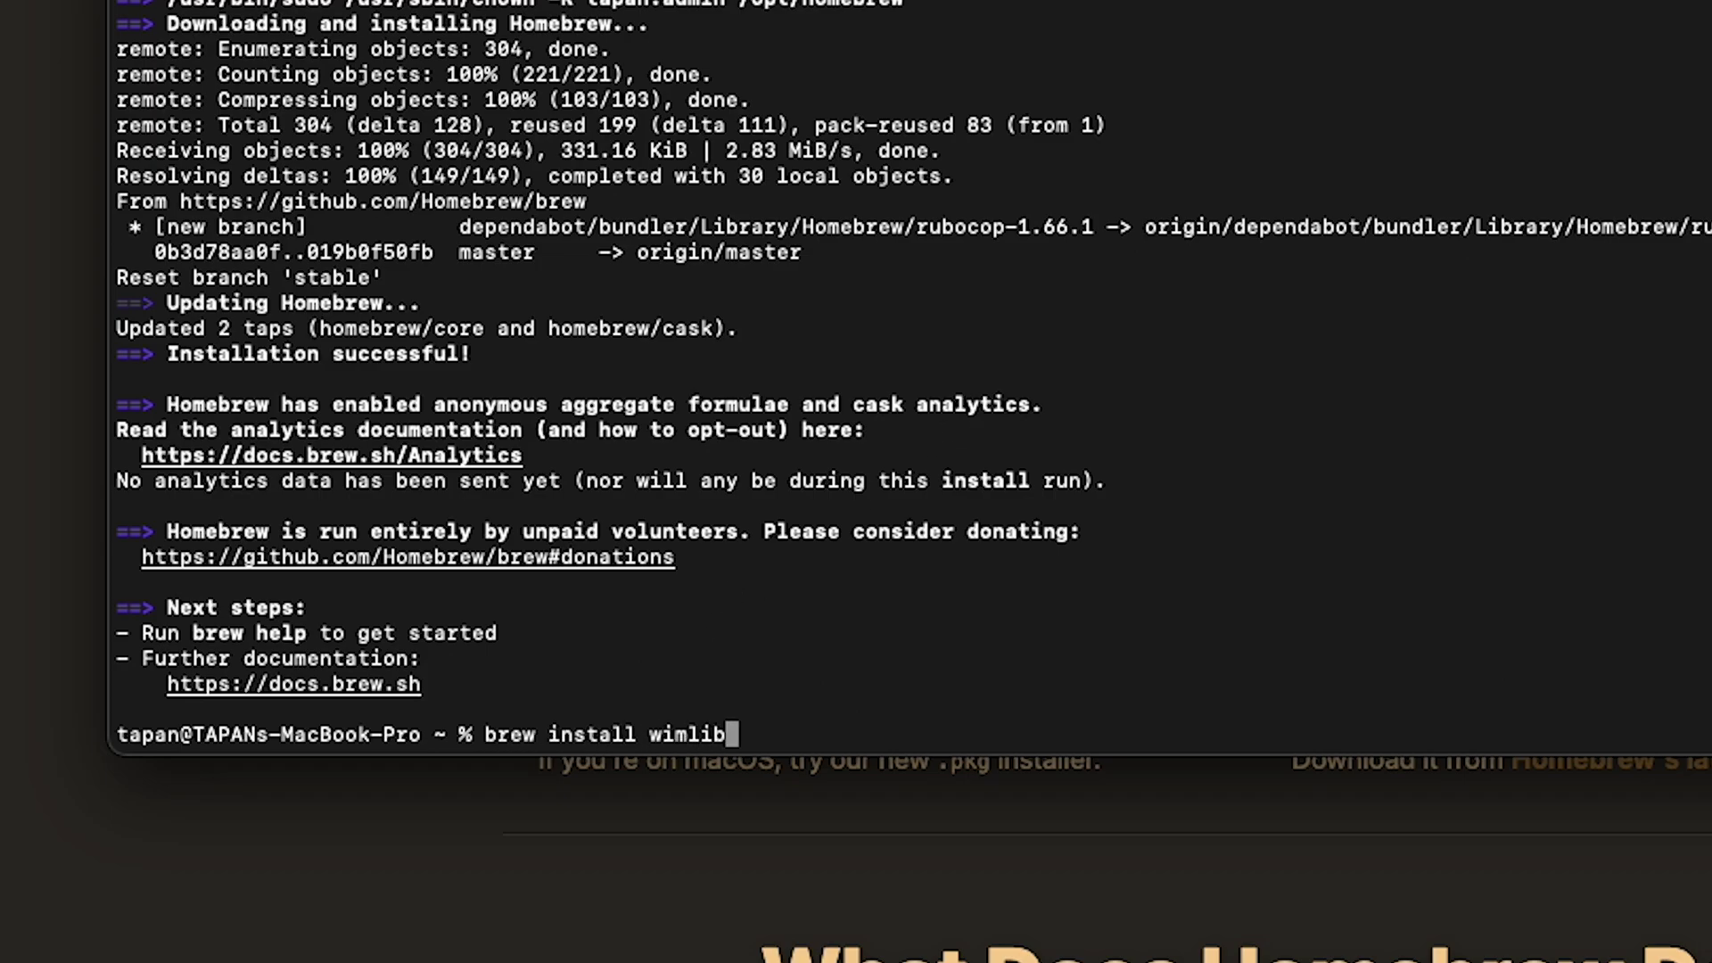
{"action": "key", "text": "Return"}
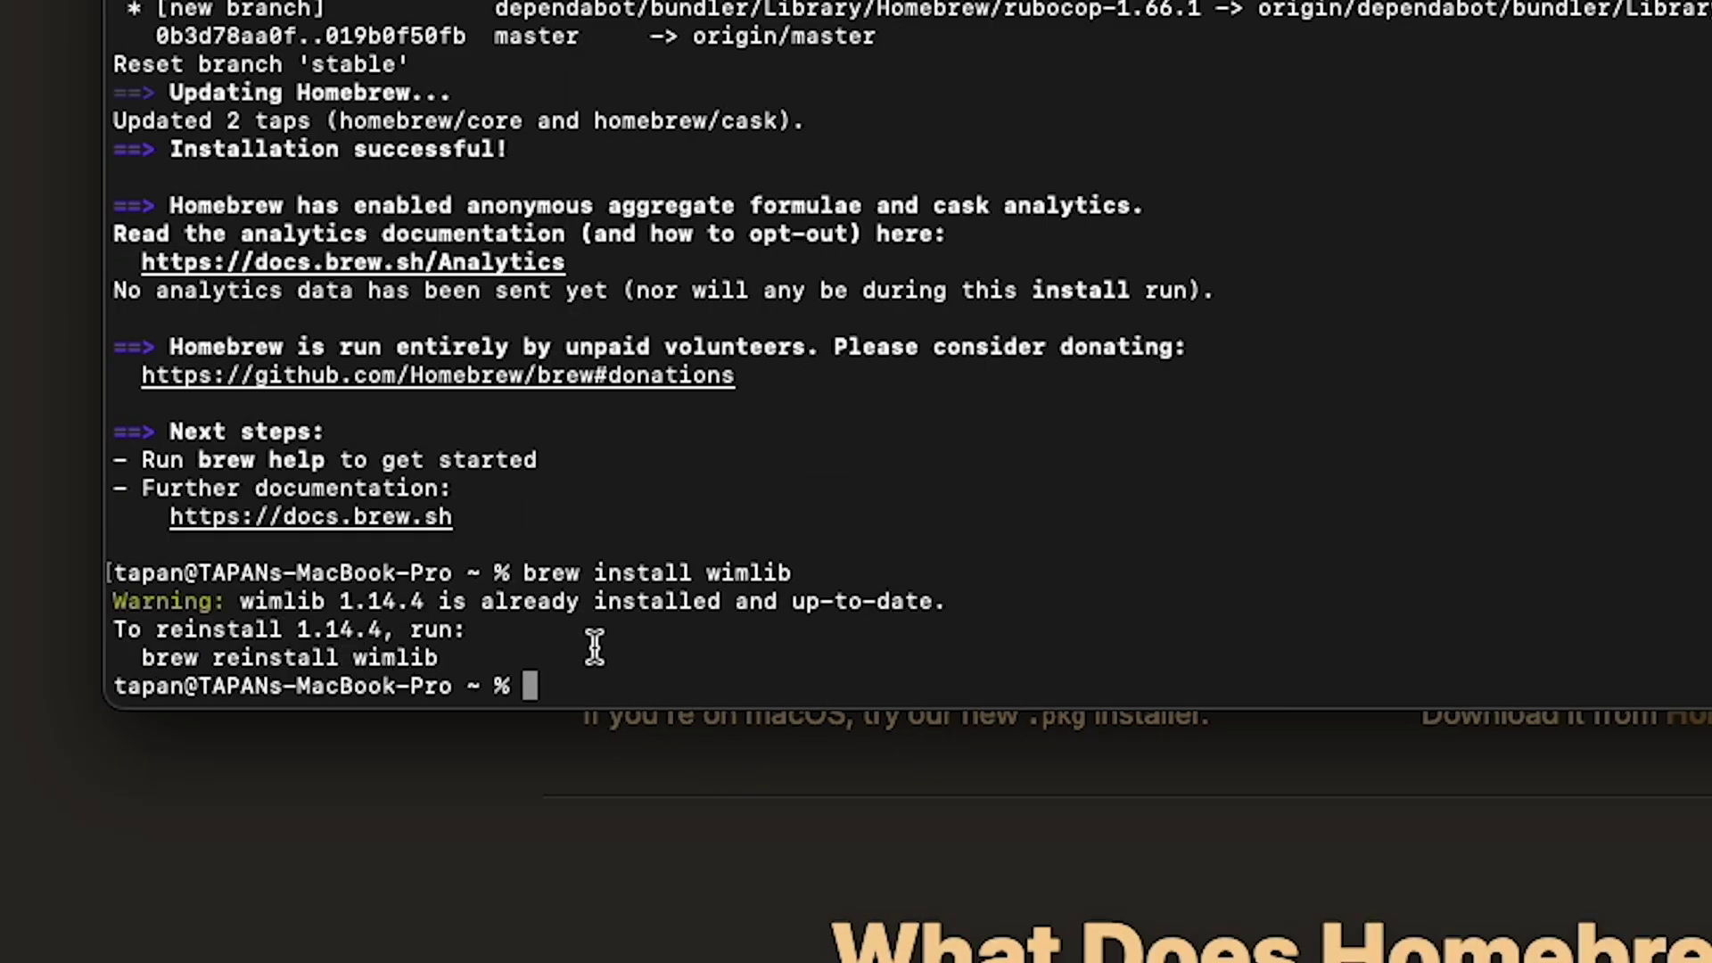
{"action": "type", "text": "wimlib"}
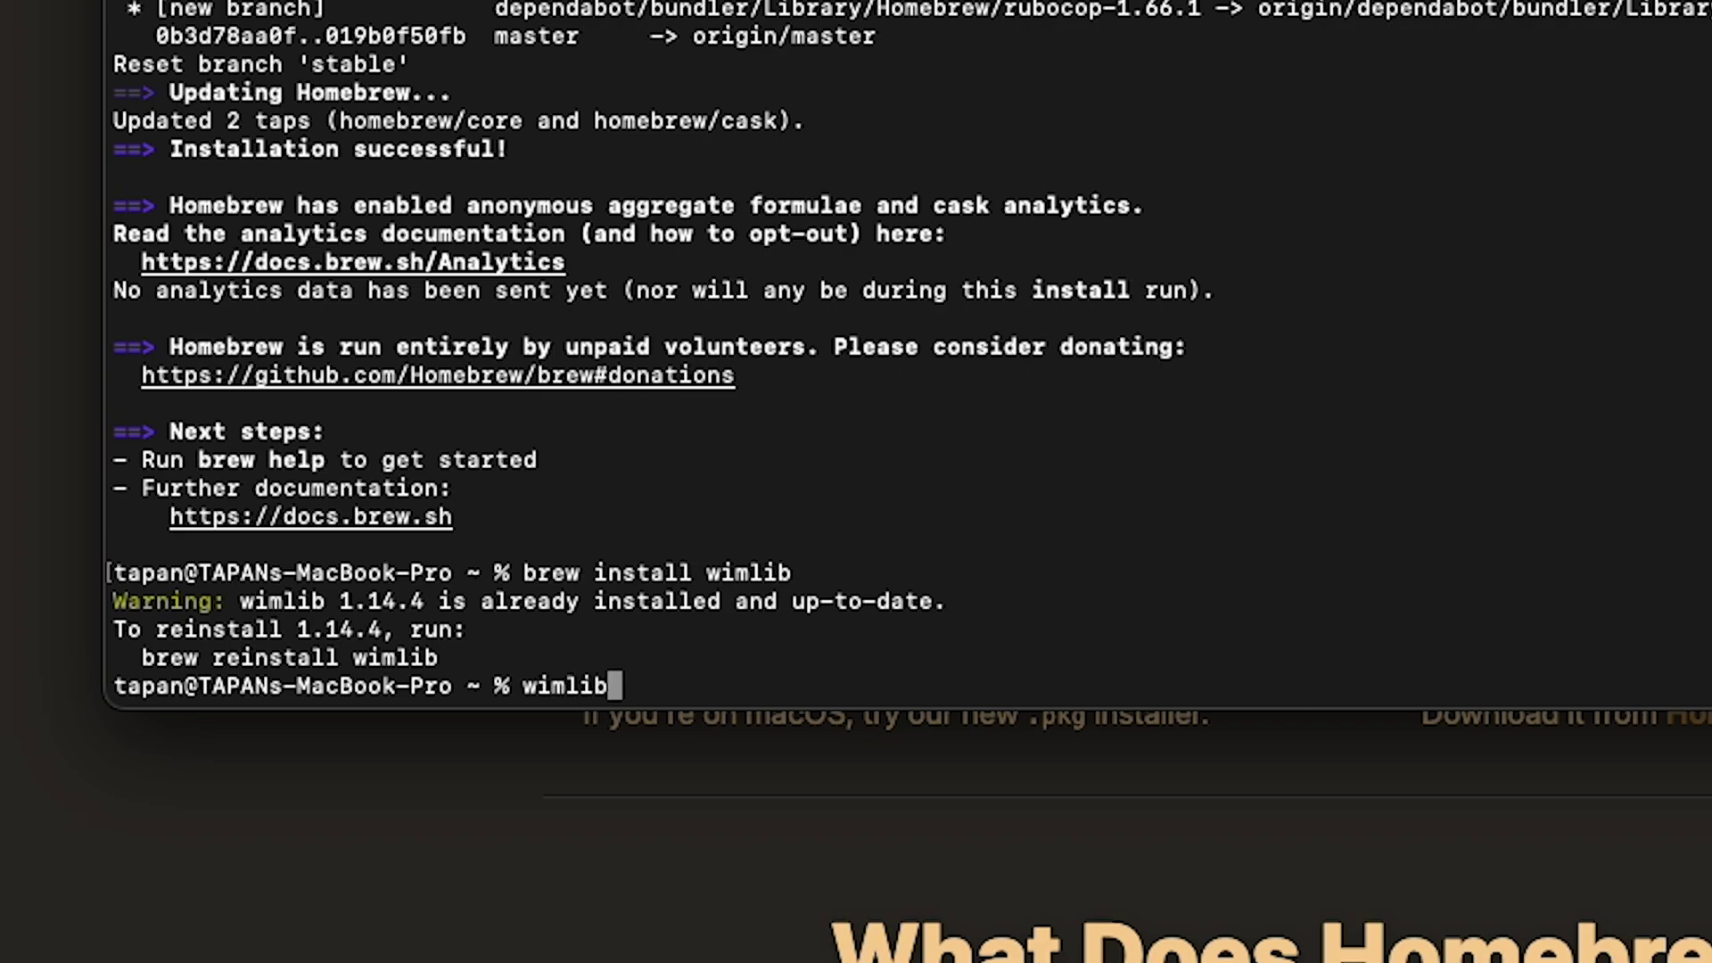
{"action": "type", "text": "-ima"}
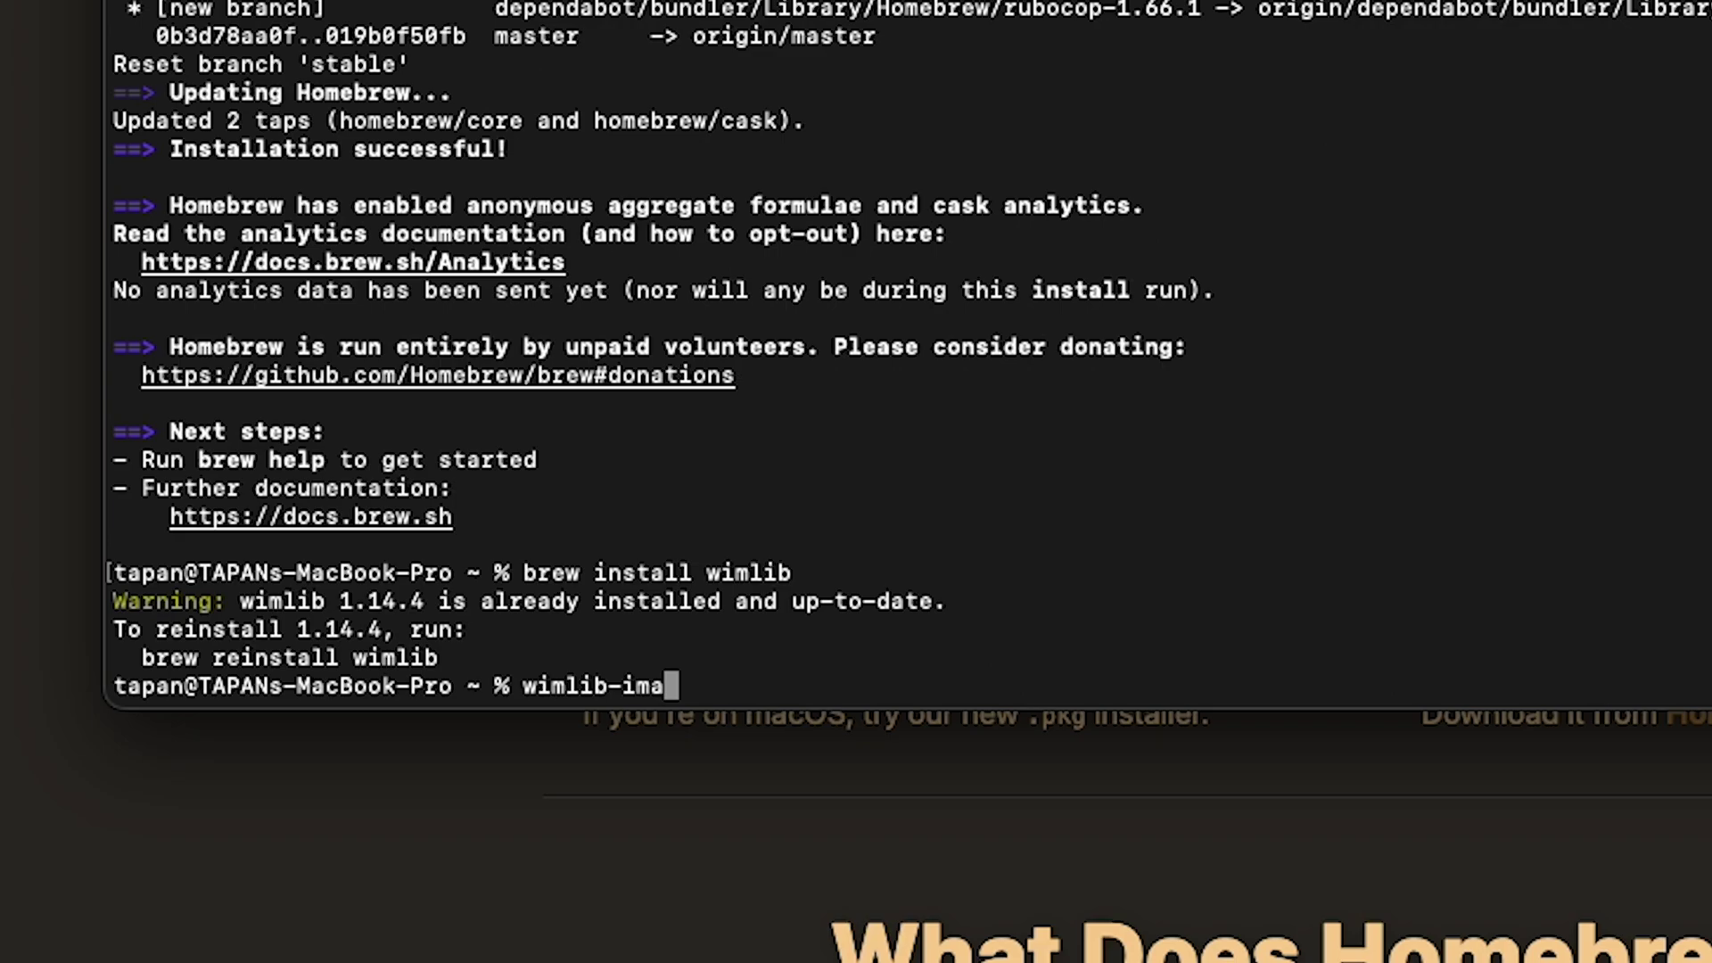
{"action": "type", "text": "gex"}
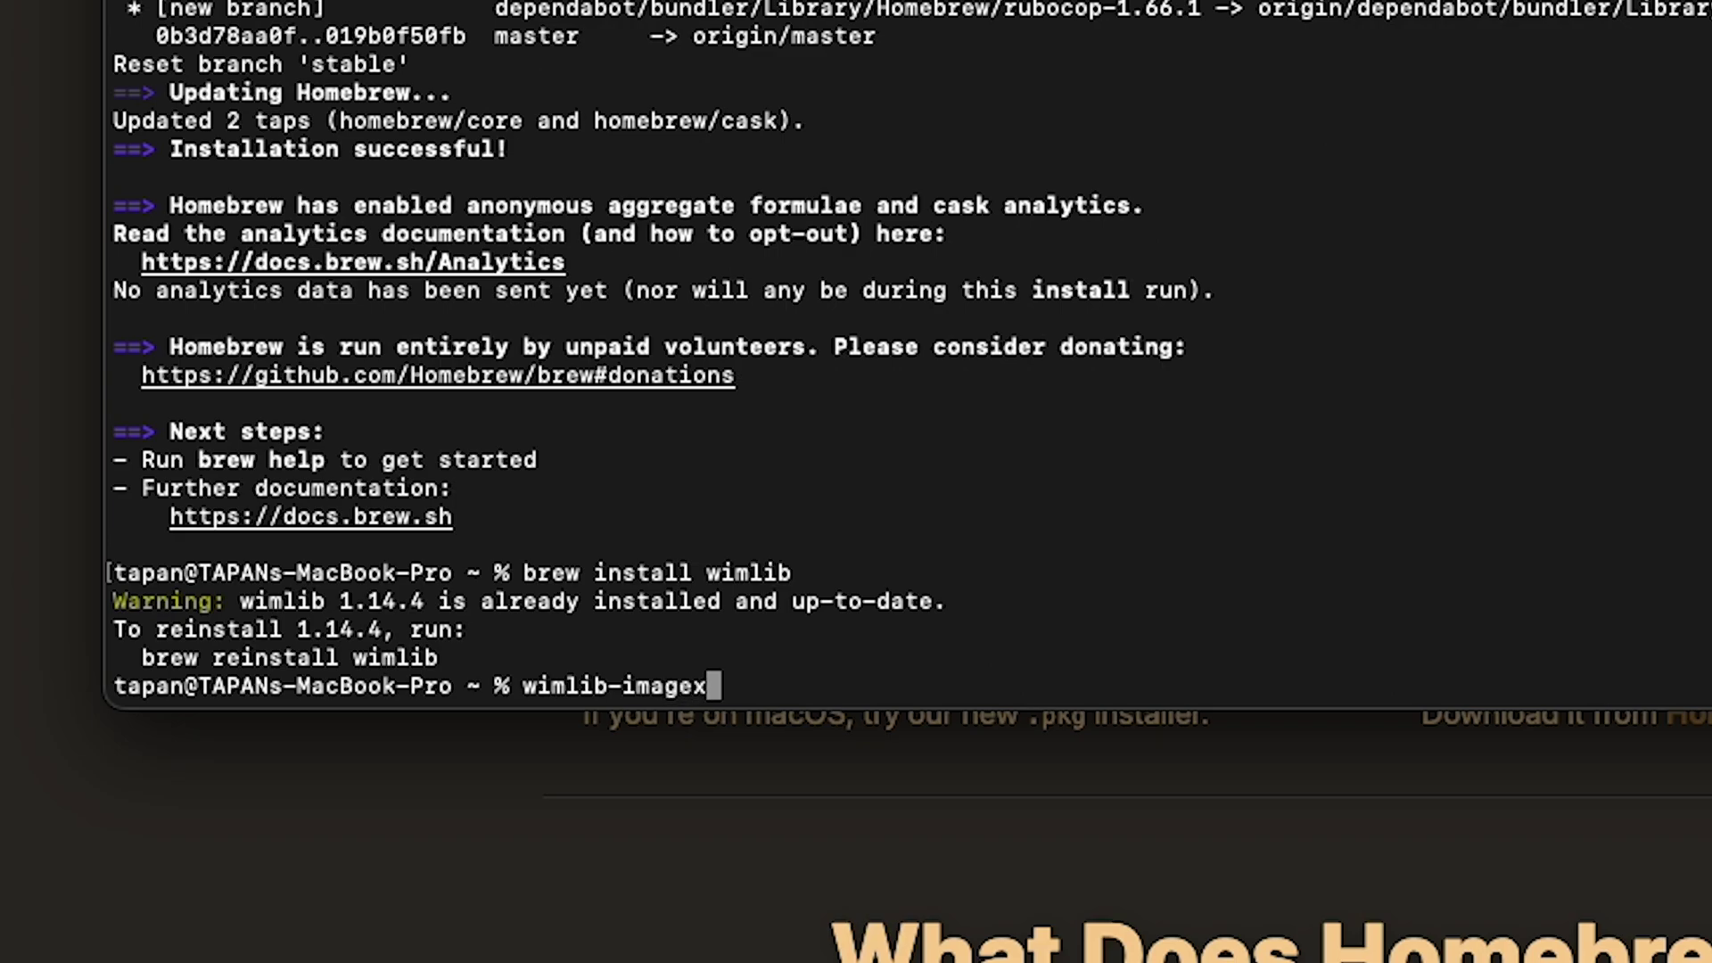
{"action": "type", "text": " sp"}
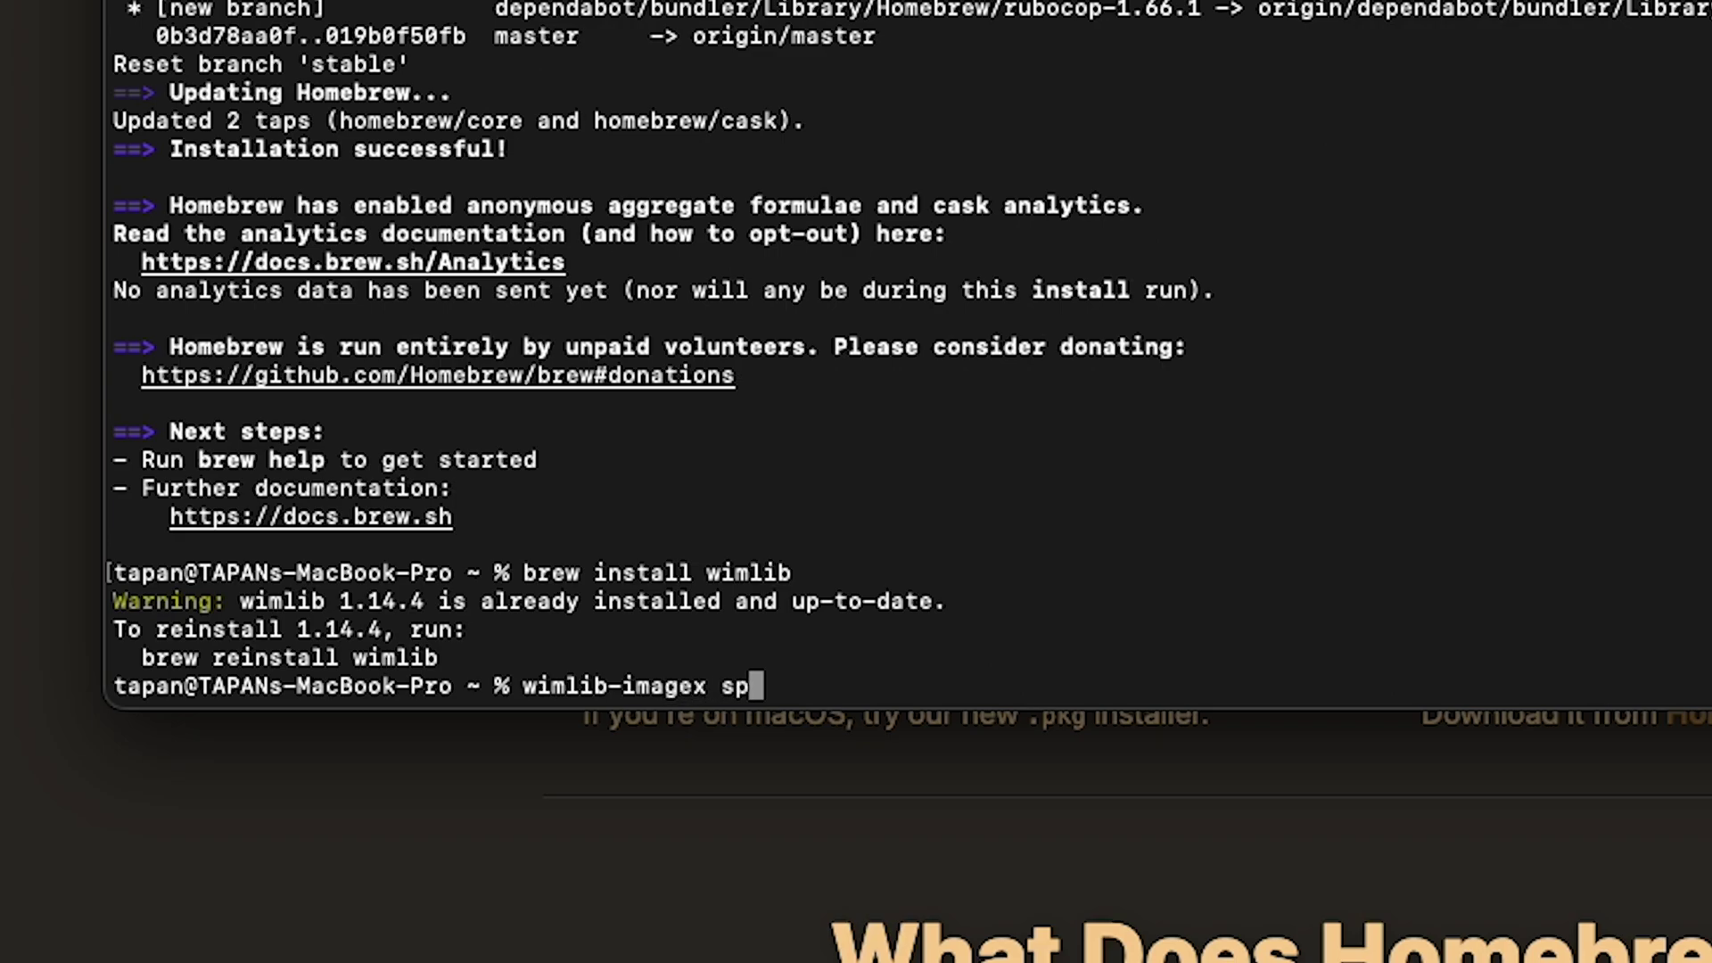
{"action": "type", "text": "lit"}
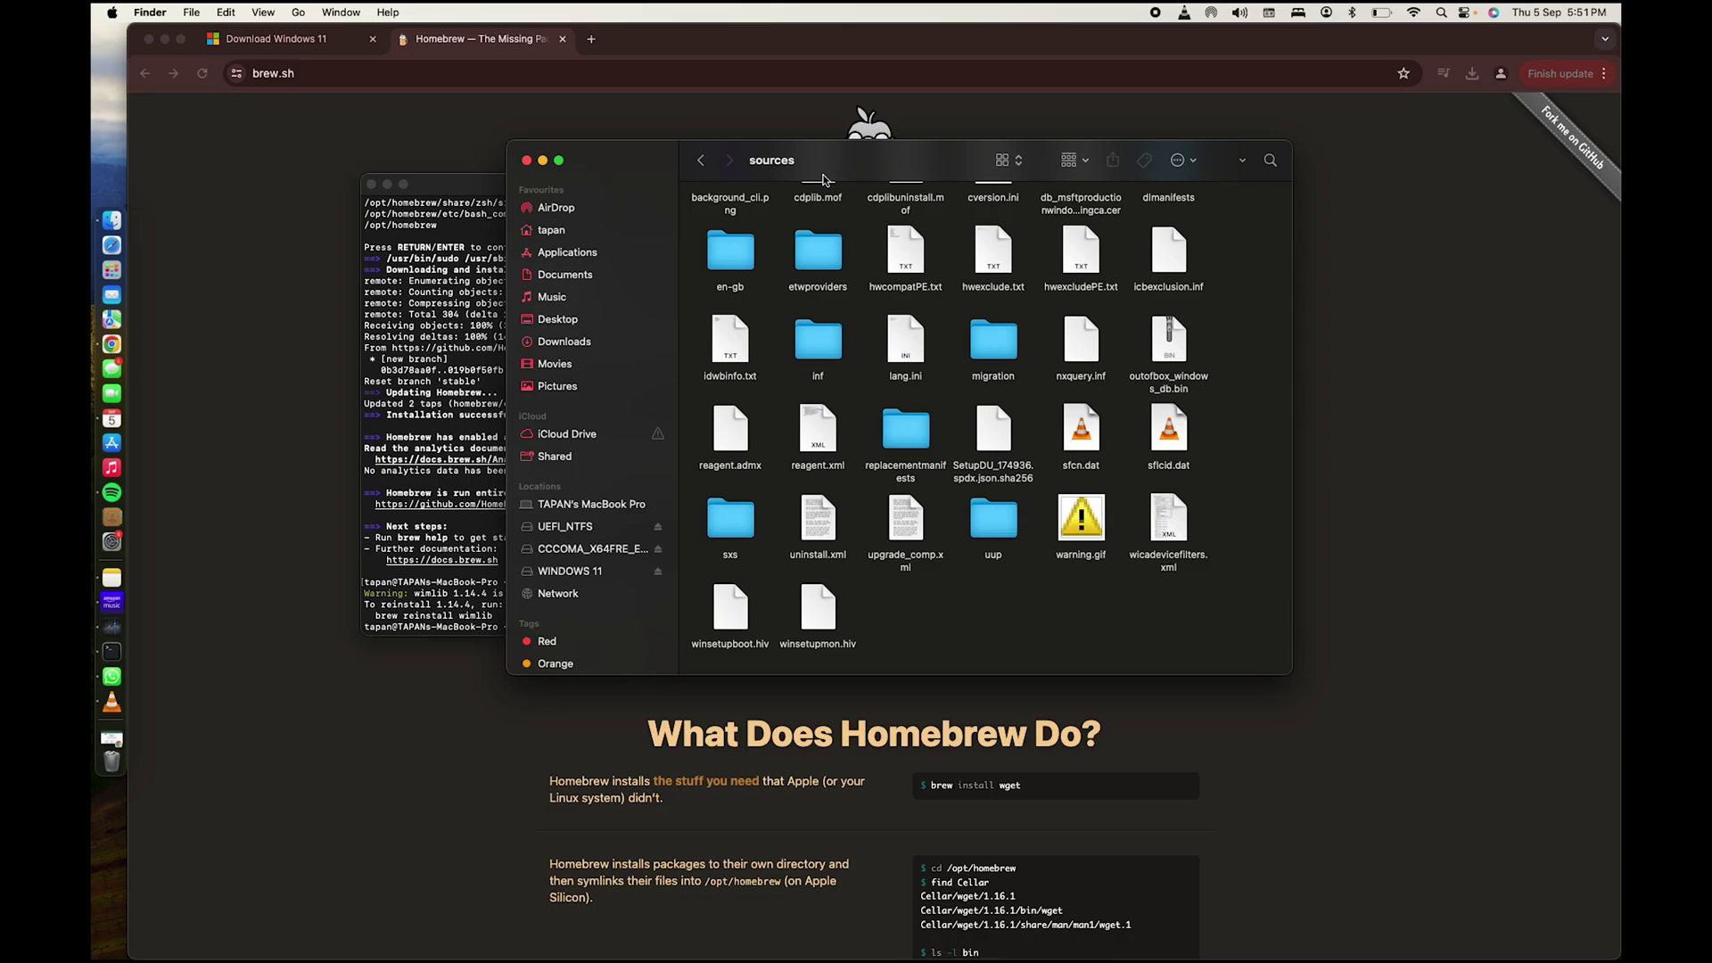
- Drag install.wim from the CCCOMA_X64FRE_EN-GB_DV9 sources folder into the split command
{"action": "left_click_drag", "start_coordinate": [830, 173], "coordinate": [1047, 165]}
{"action": "left_click", "coordinate": [810, 547]}
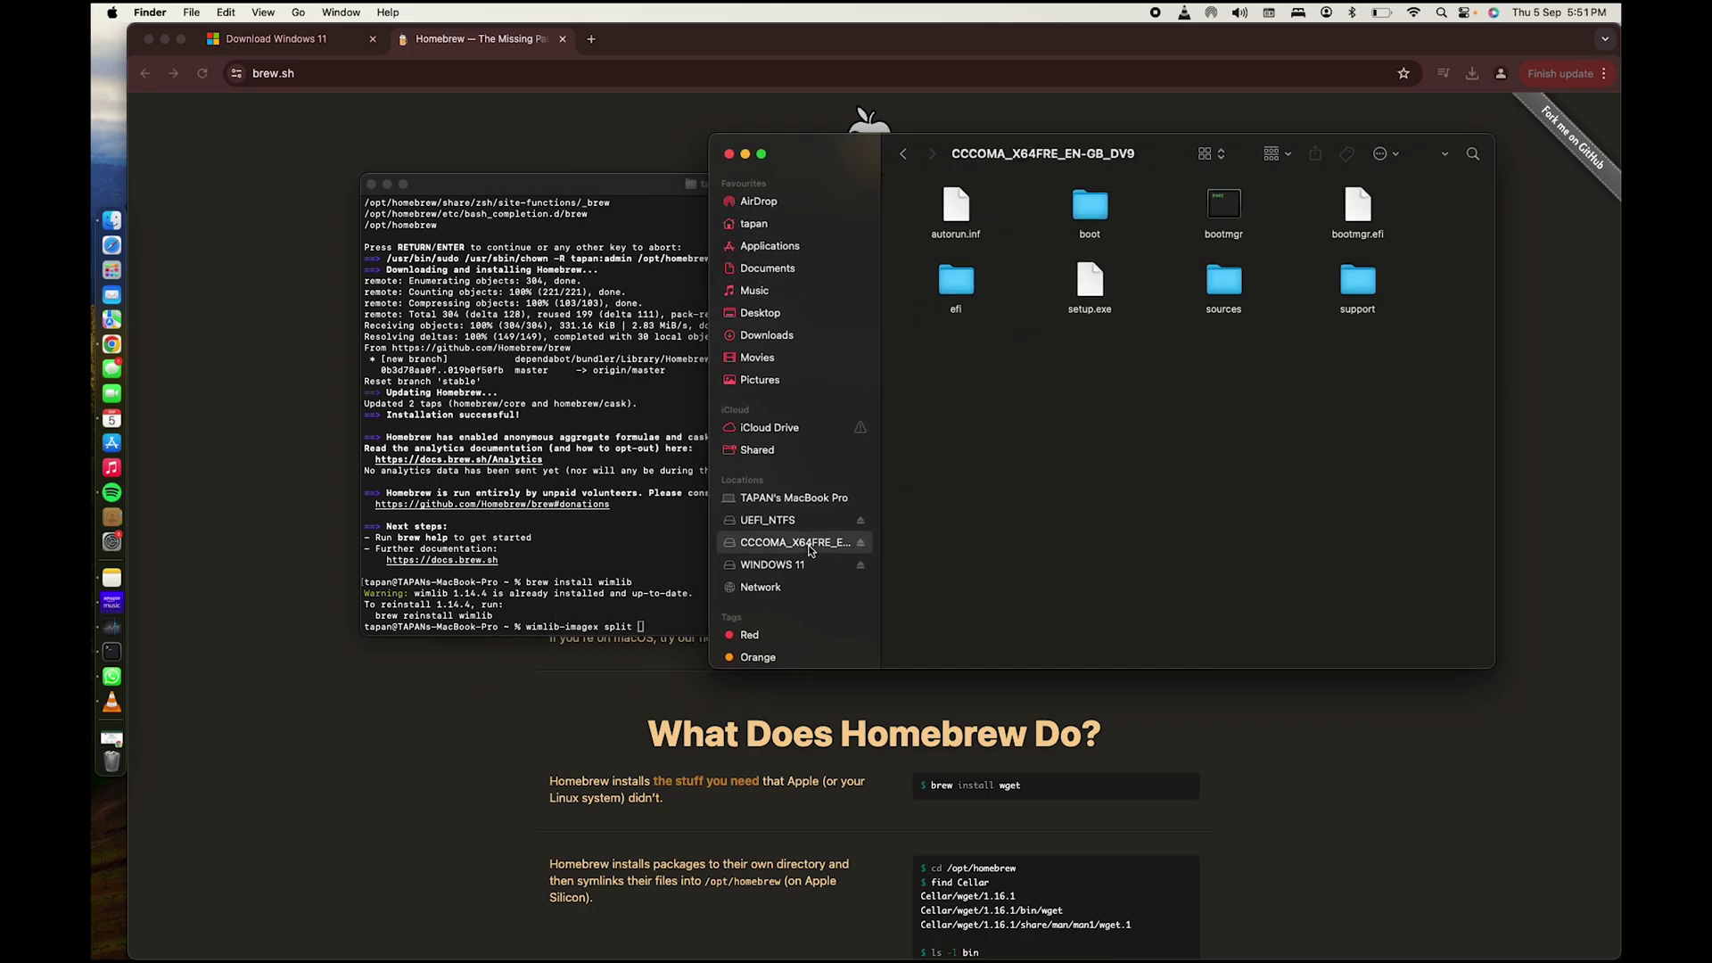
{"action": "double_click", "coordinate": [1235, 283]}
{"action": "left_click", "coordinate": [932, 231]}
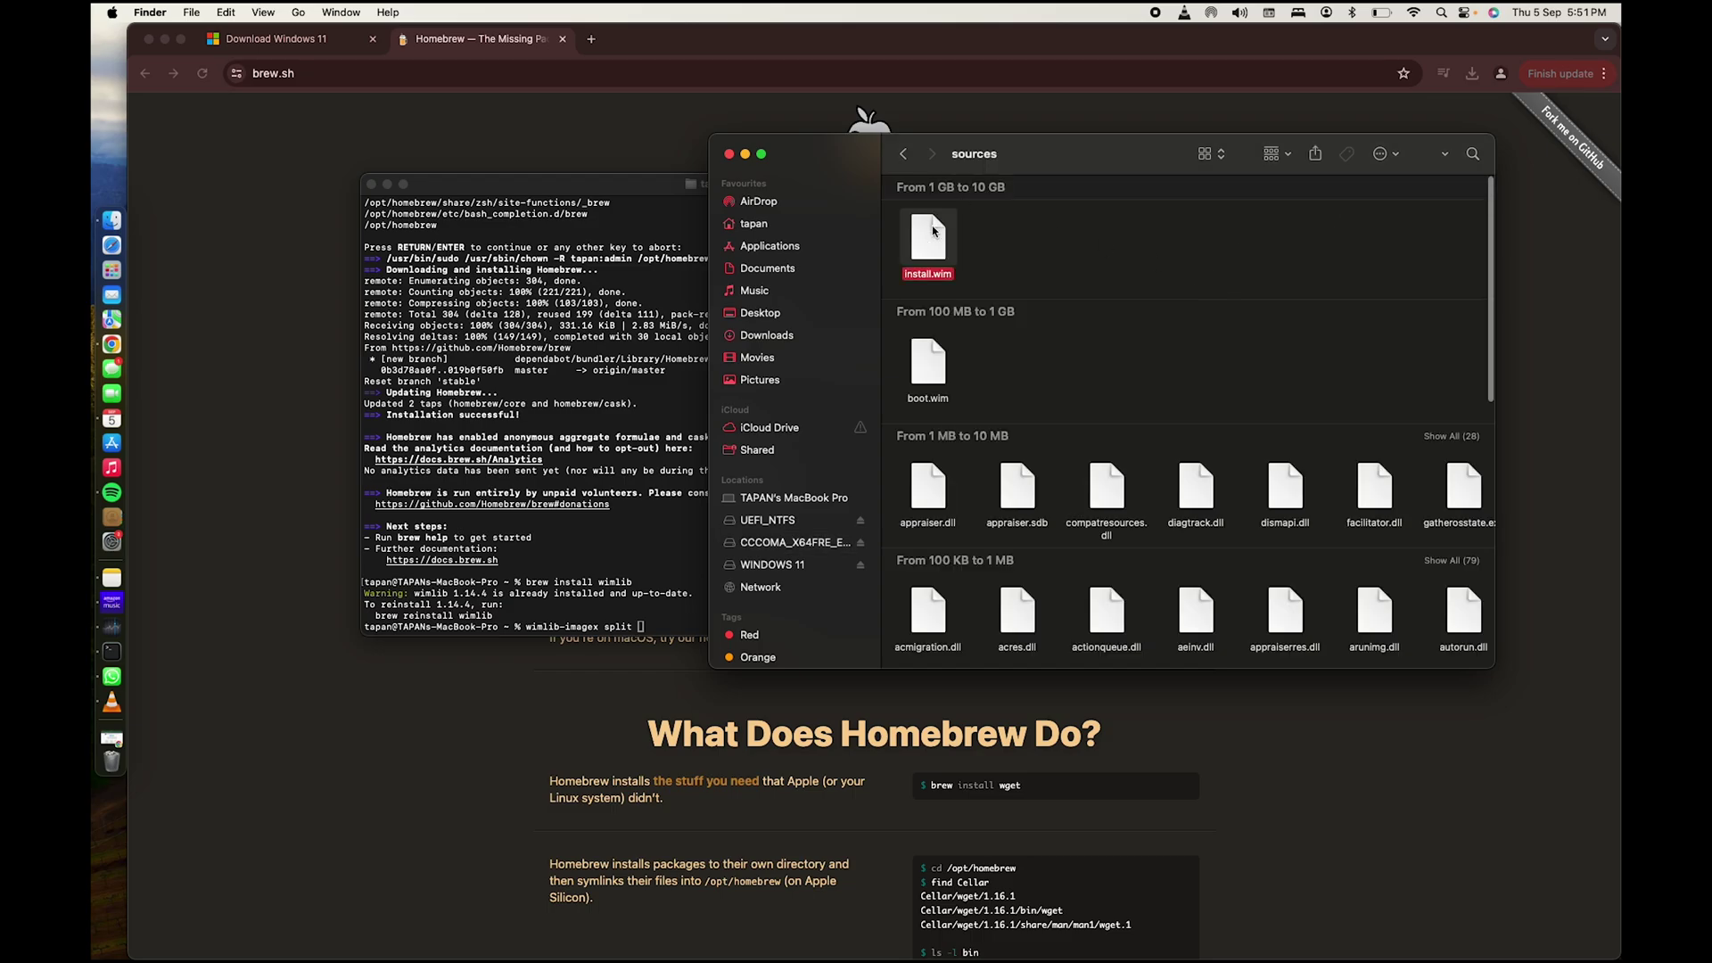
{"action": "left_click_drag", "start_coordinate": [1069, 168], "coordinate": [1273, 165]}
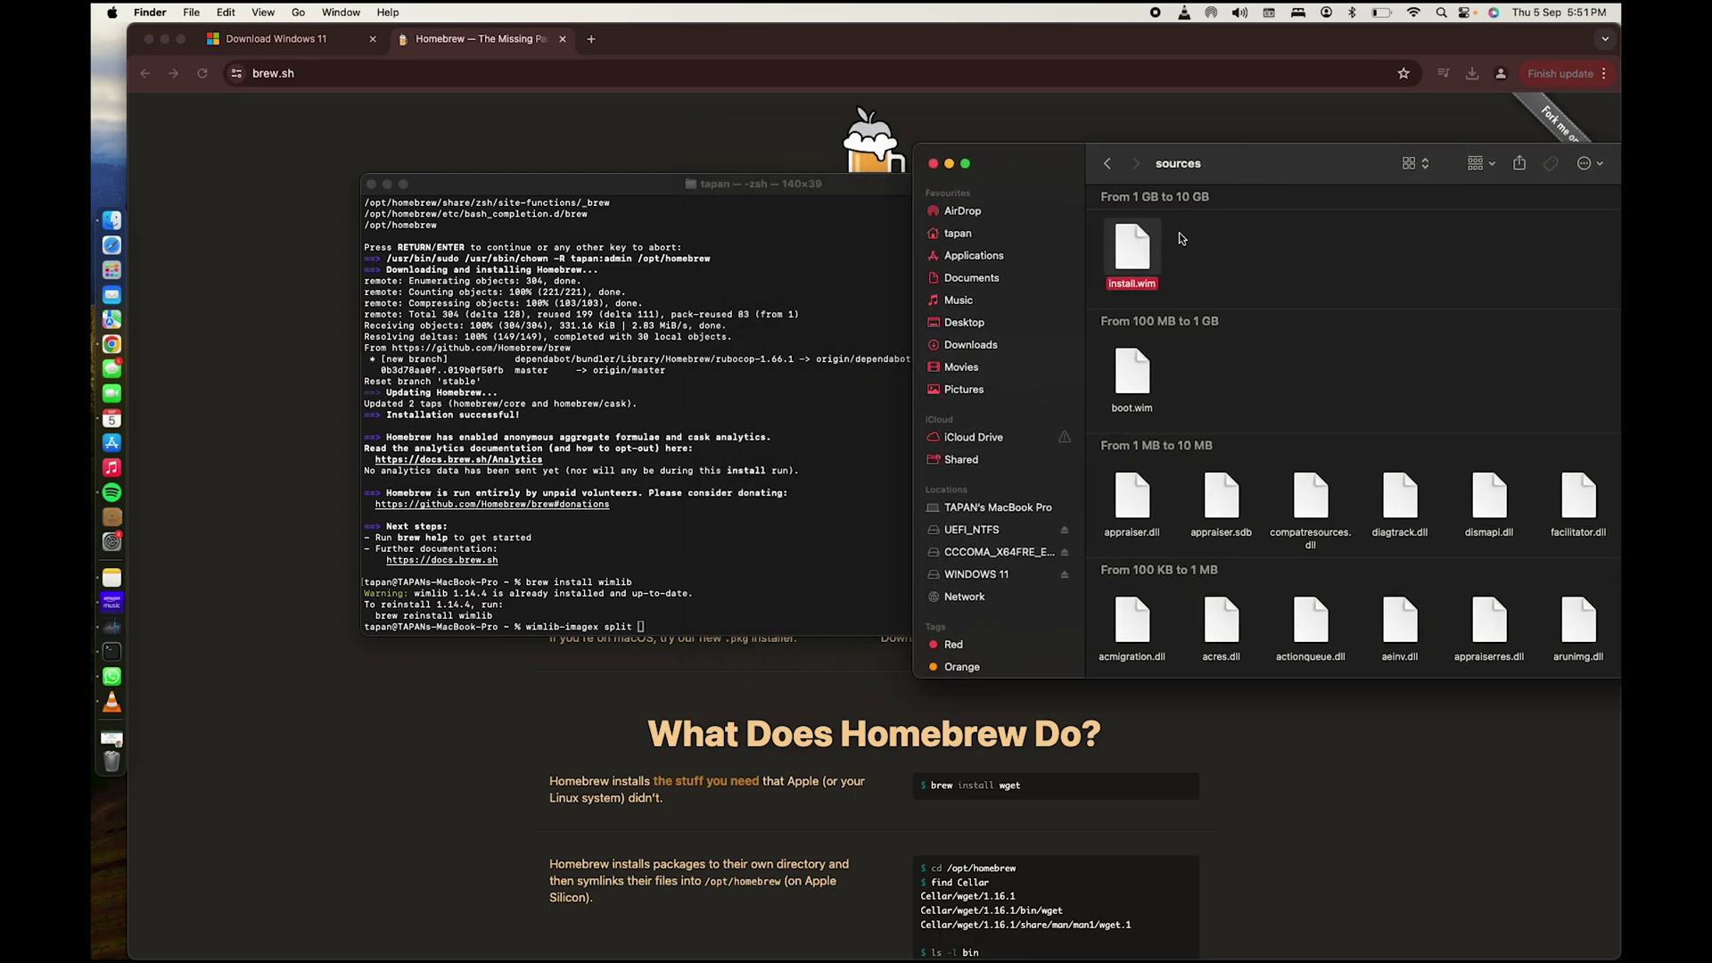
{"action": "left_click_drag", "start_coordinate": [1132, 249], "coordinate": [763, 501]}
{"action": "left_click", "coordinate": [764, 508]}
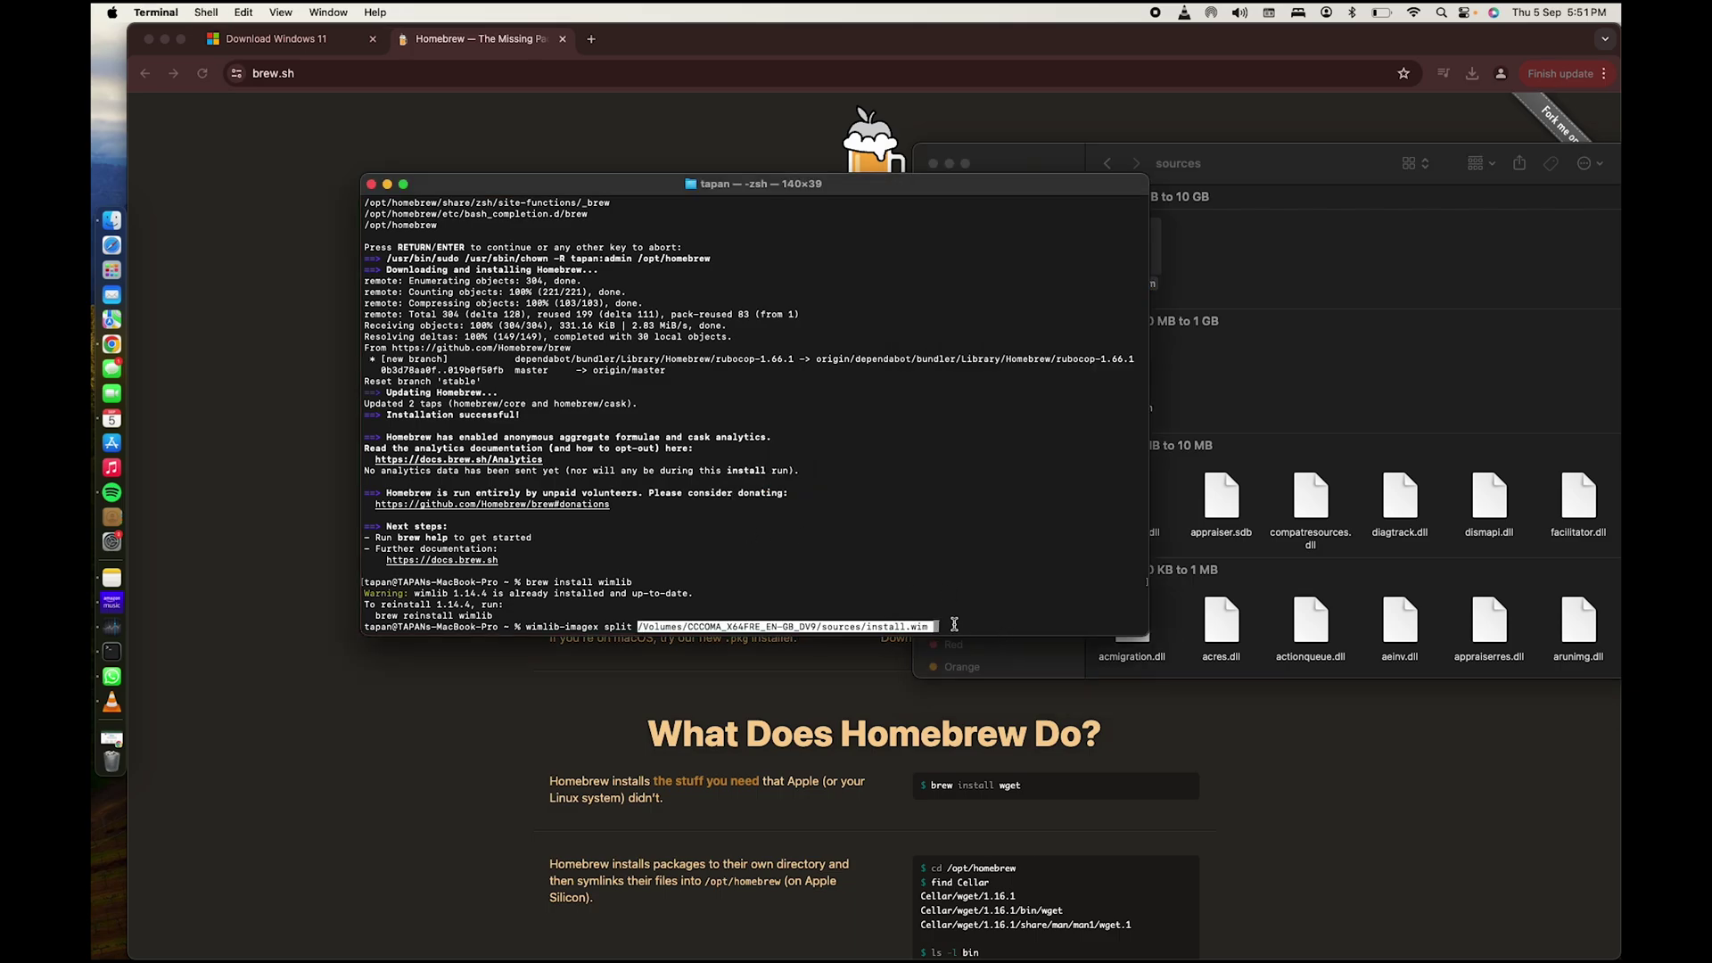
{"action": "left_click", "coordinate": [949, 620]}
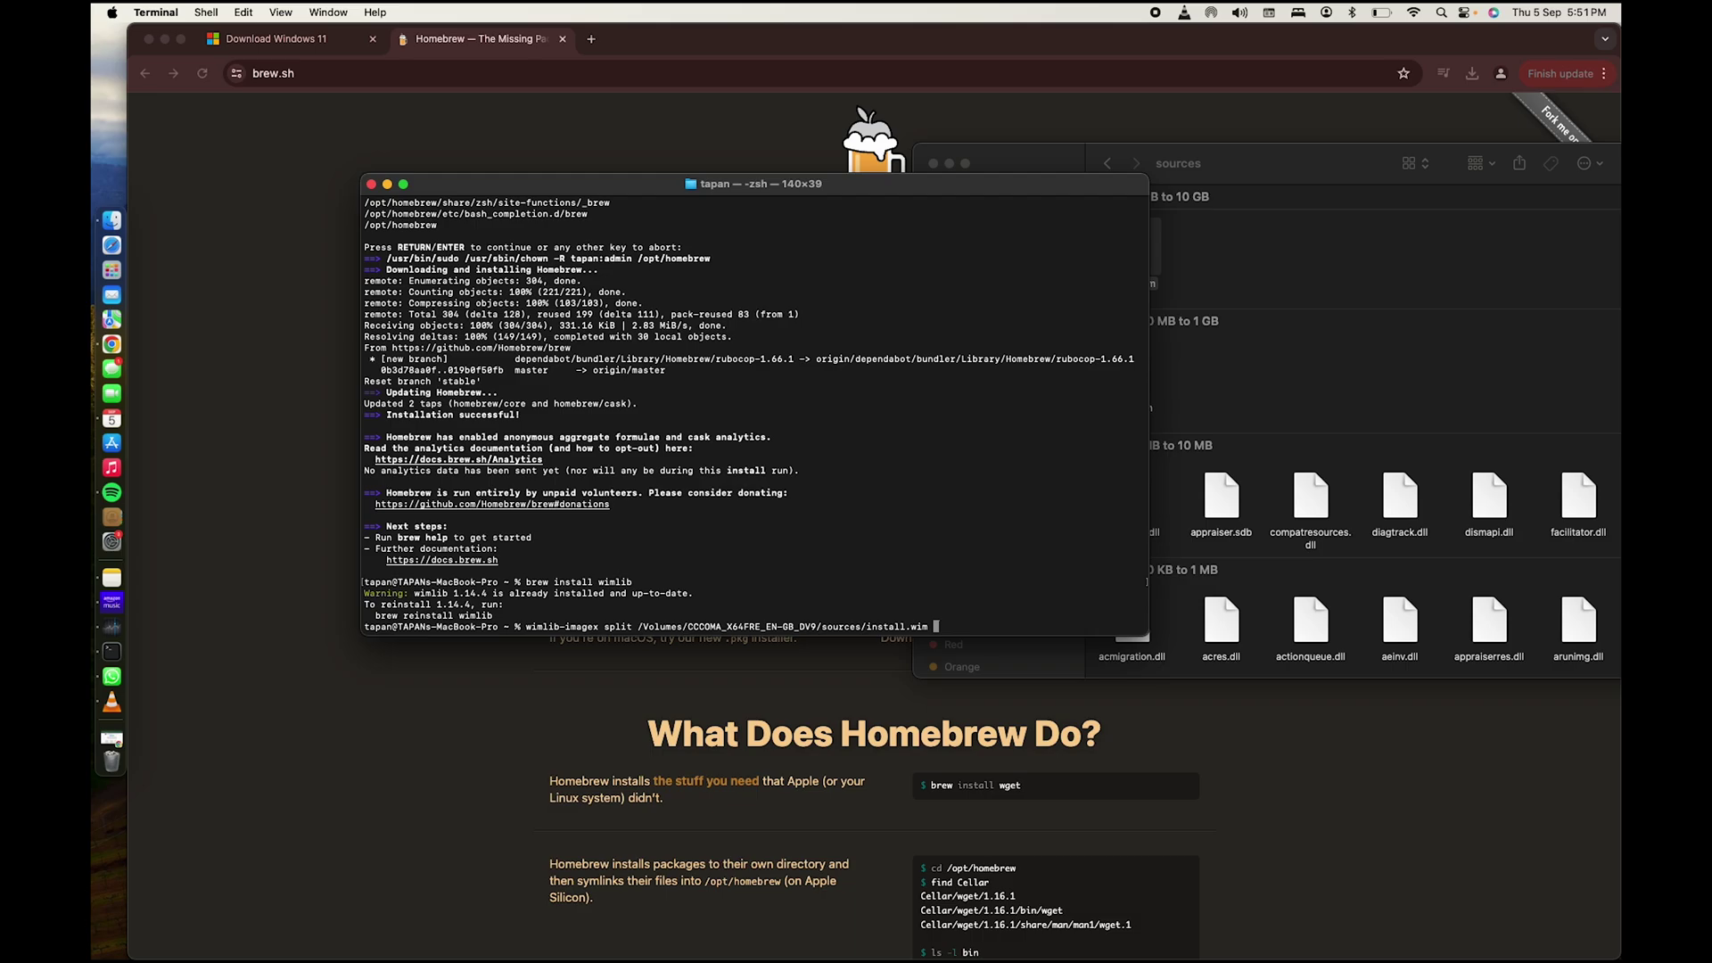
- Drag the WINDOWS 11 drive's sources folder into the command as the destination
{"action": "left_click", "coordinate": [1326, 294]}
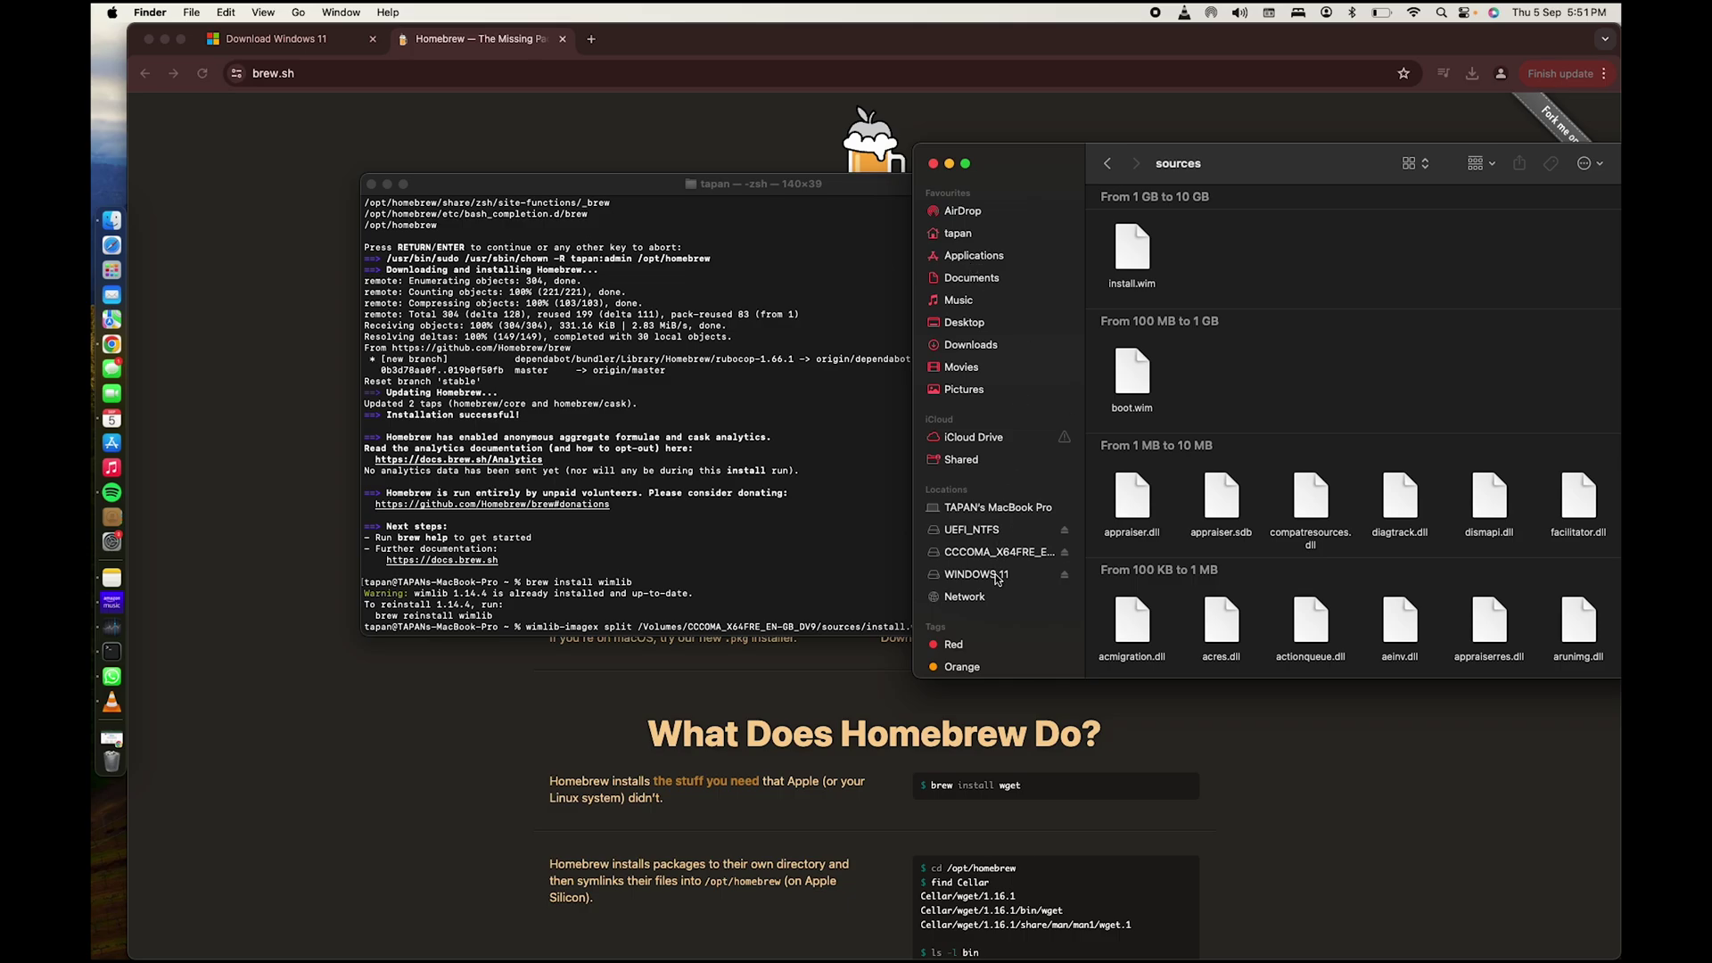
{"action": "left_click", "coordinate": [997, 576]}
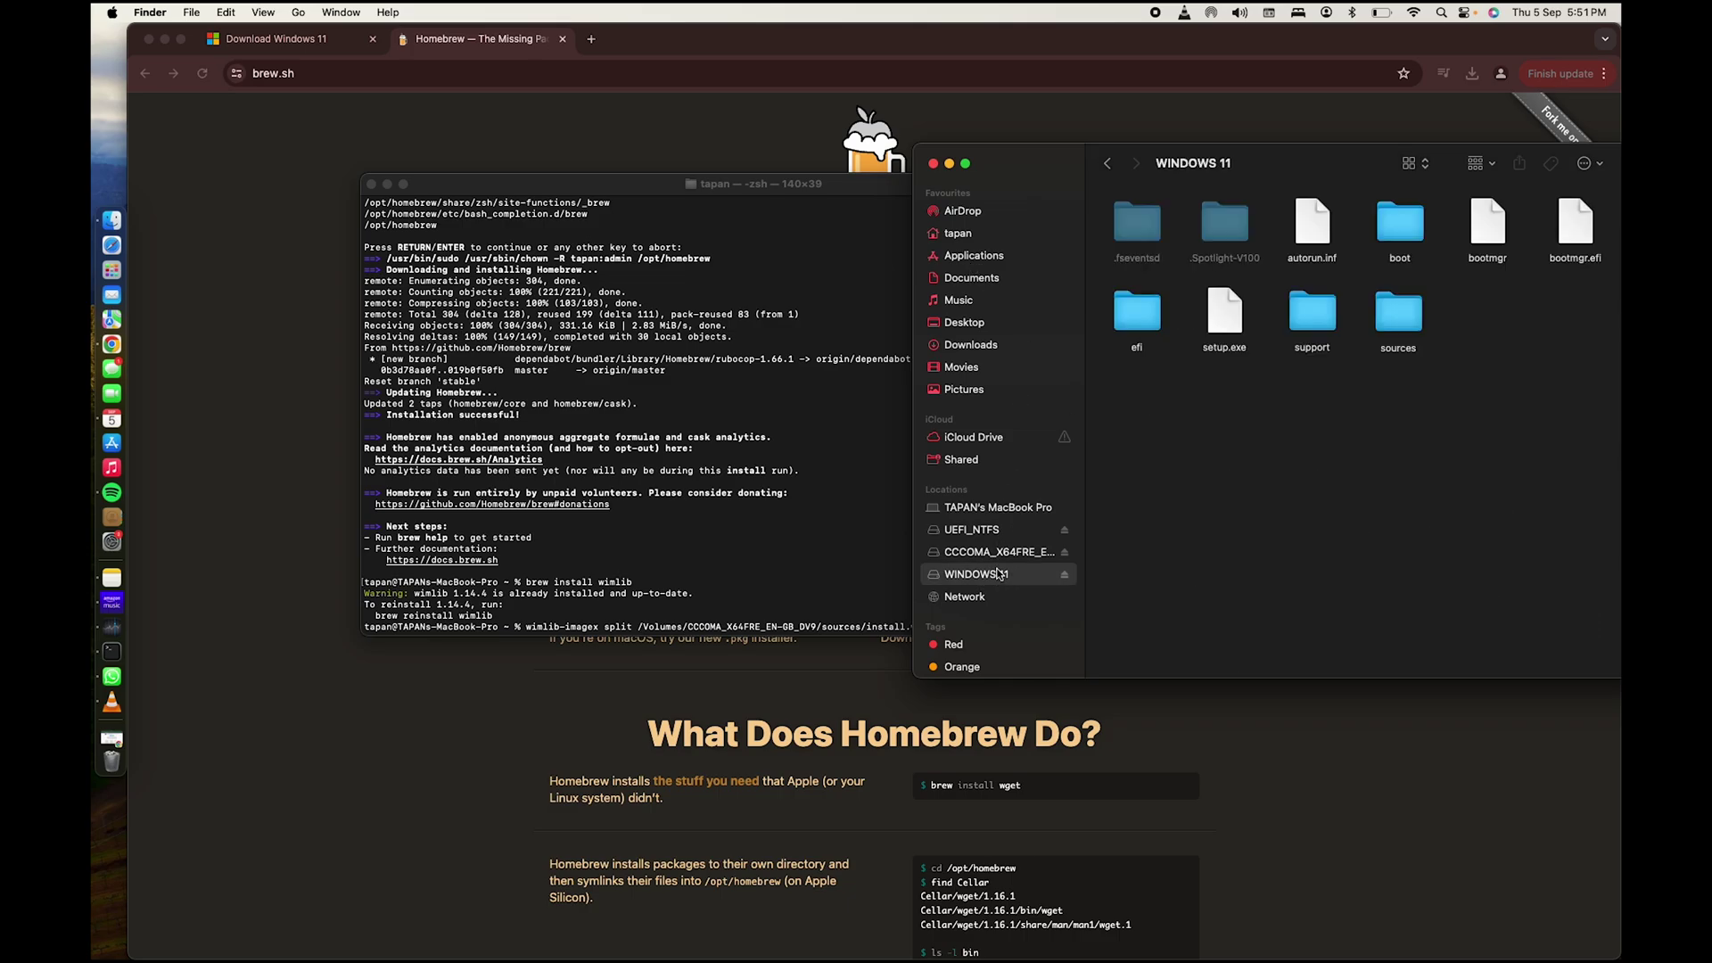
{"action": "left_click_drag", "start_coordinate": [1281, 153], "coordinate": [1261, 126]}
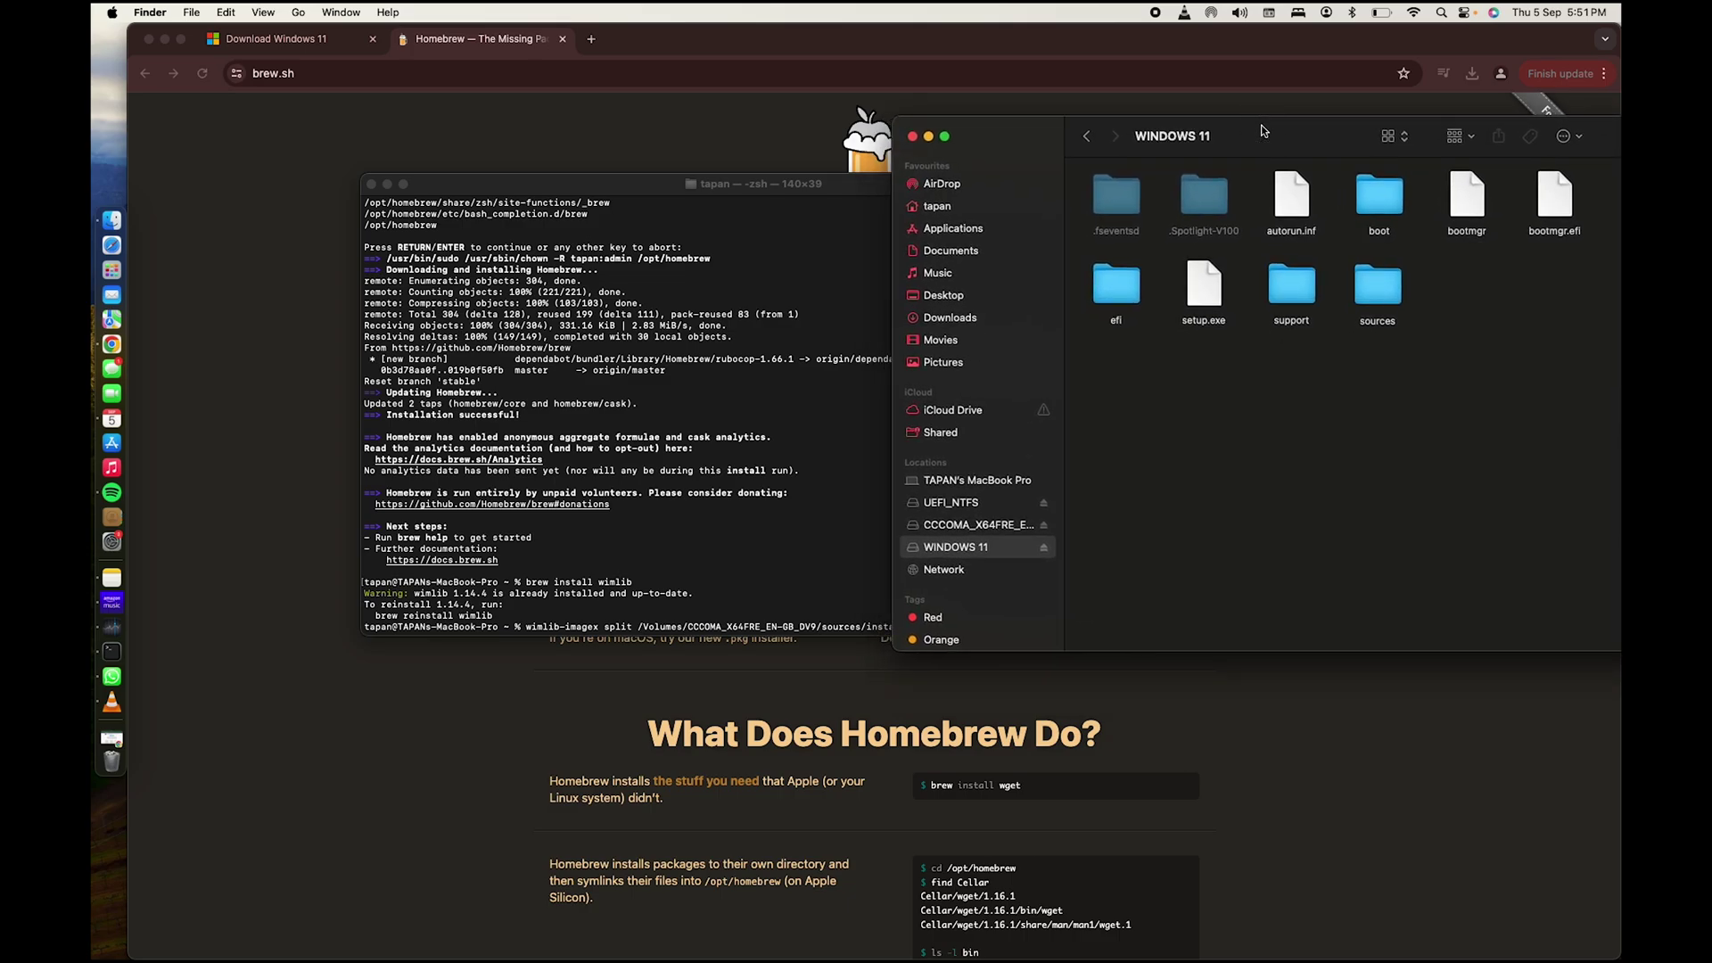
{"action": "left_click_drag", "start_coordinate": [785, 188], "coordinate": [578, 190]}
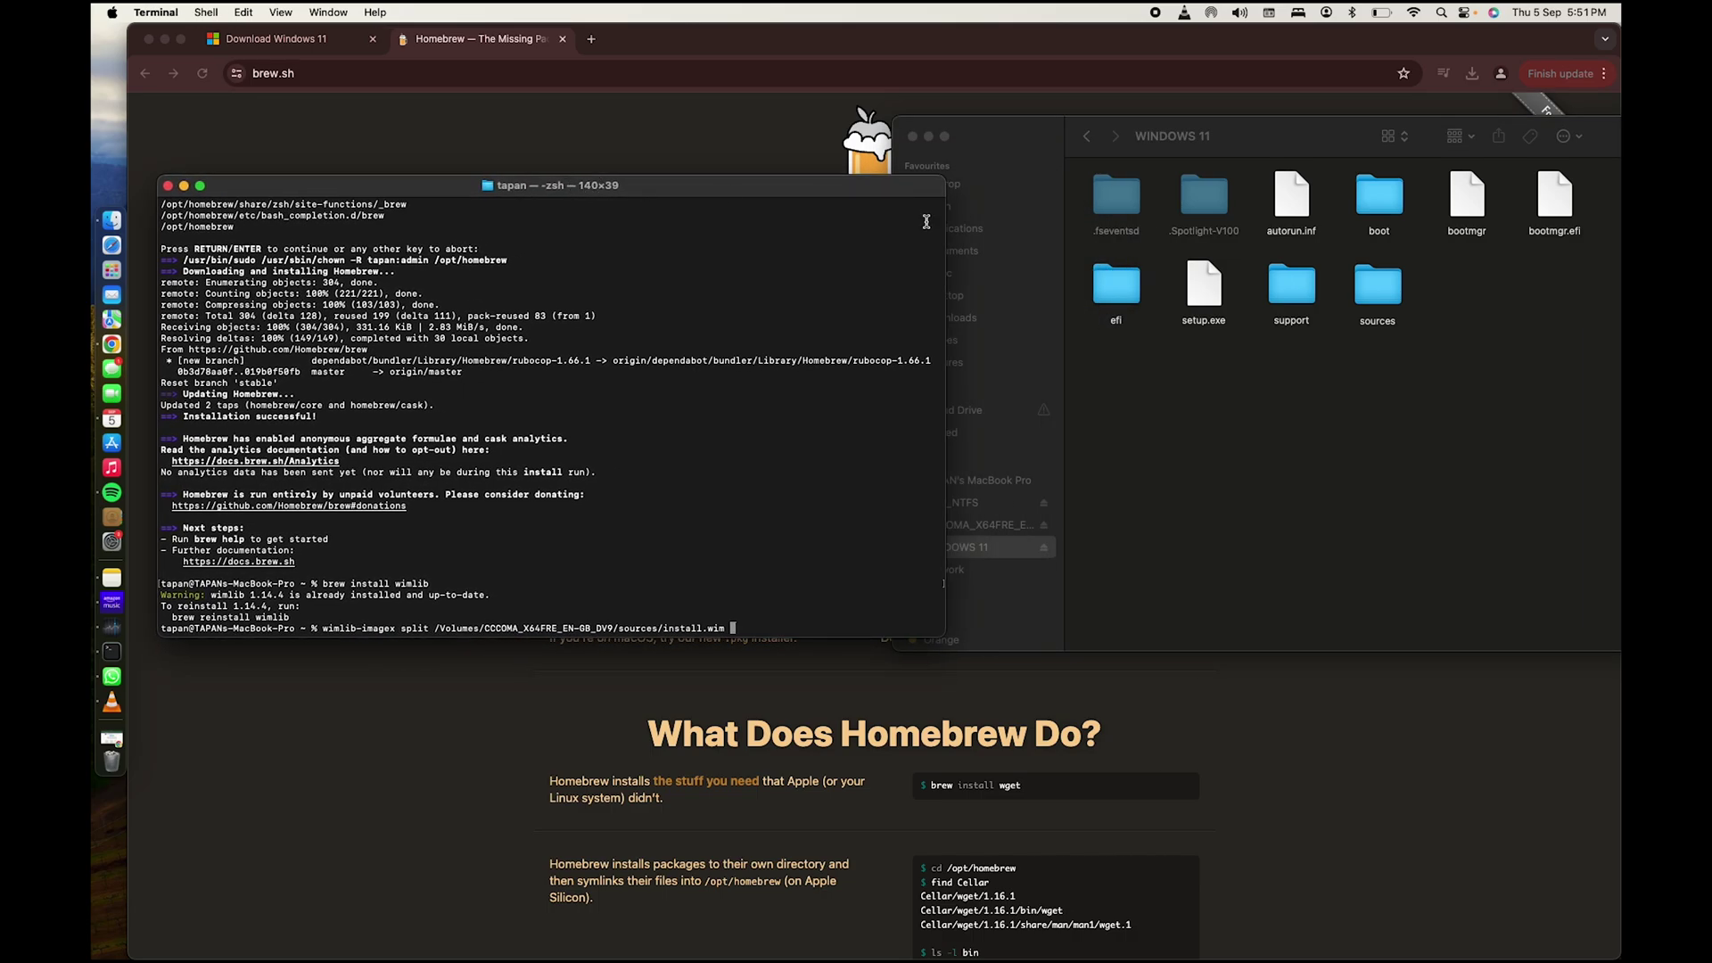
{"action": "left_click", "coordinate": [1300, 405]}
{"action": "left_click", "coordinate": [1389, 303]}
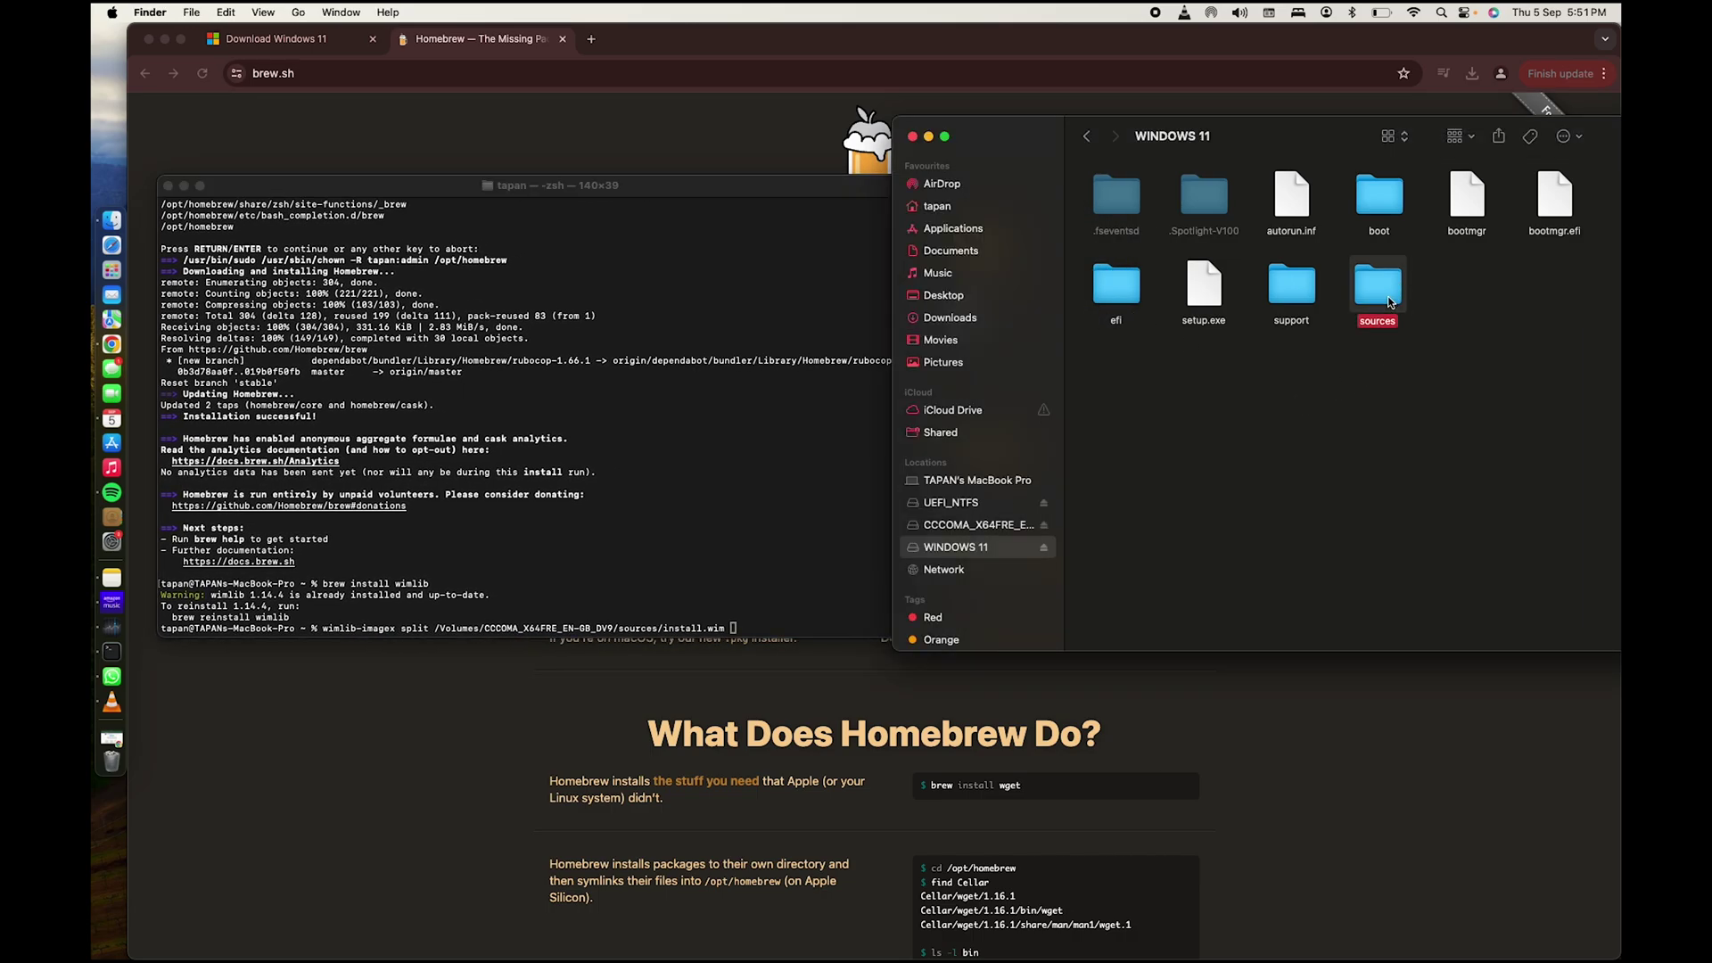
{"action": "left_click_drag", "start_coordinate": [1388, 303], "coordinate": [800, 513]}
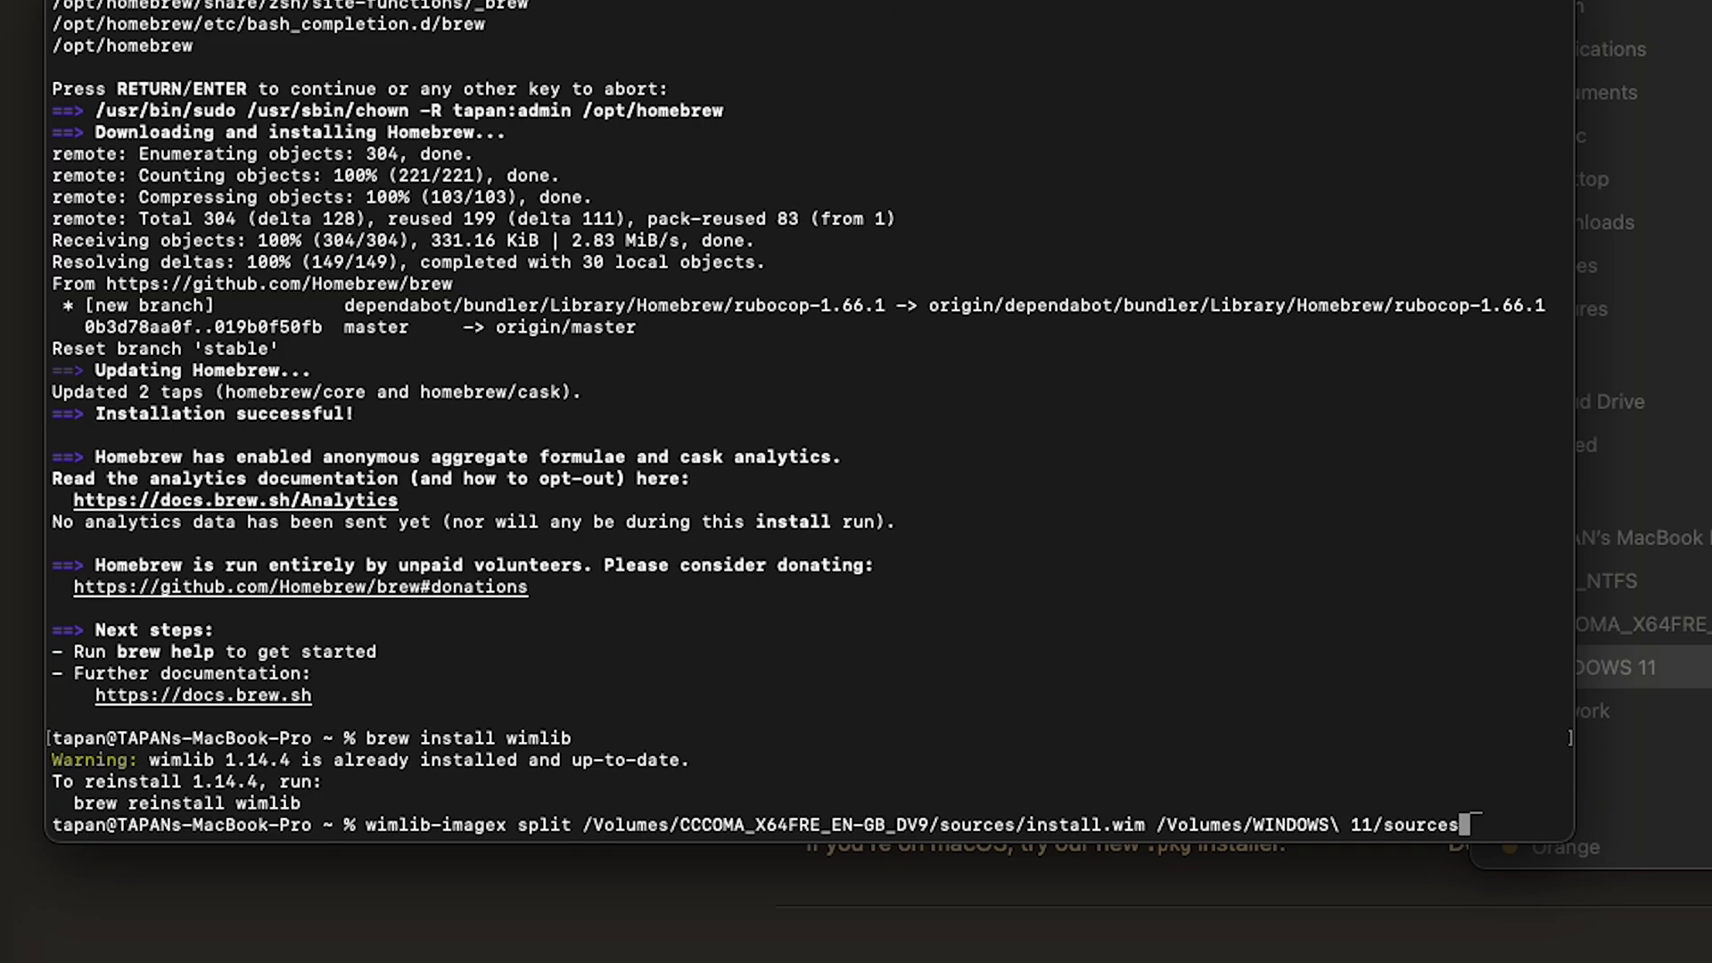
- Append '/install.swm 3800' to the command and run wimlib-imagex split
{"action": "type", "text": "/install.sw"}
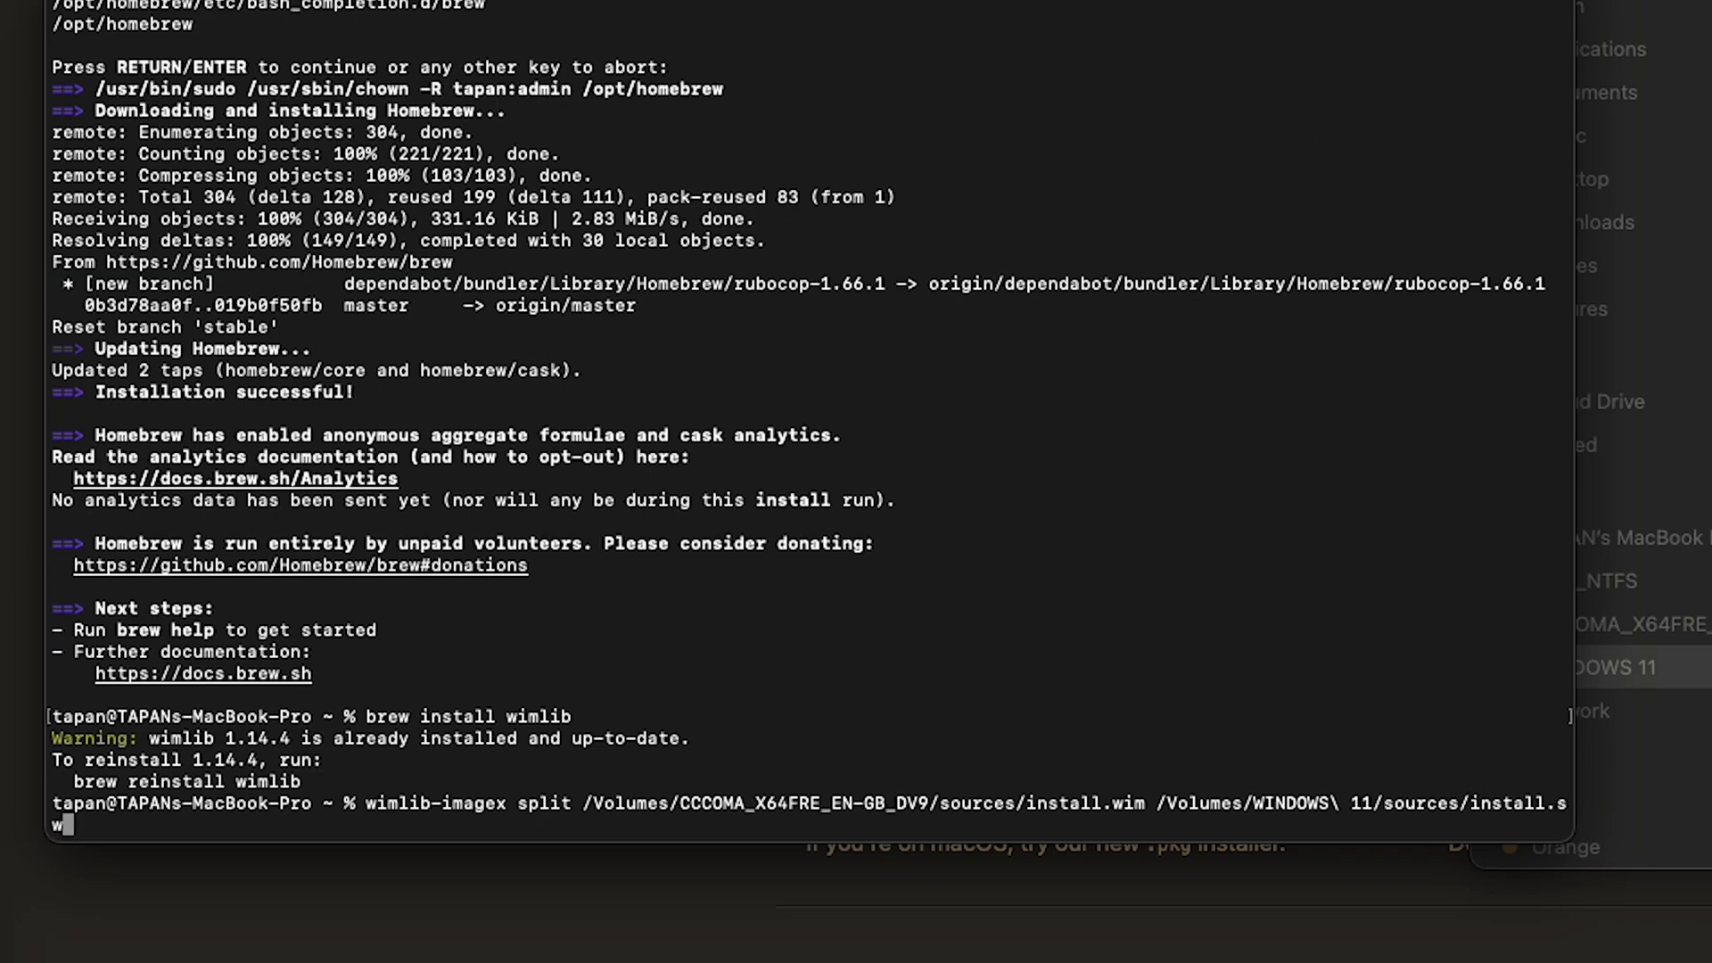
{"action": "type", "text": "m 3800"}
{"action": "left_click_drag", "start_coordinate": [1569, 839], "coordinate": [1711, 776]}
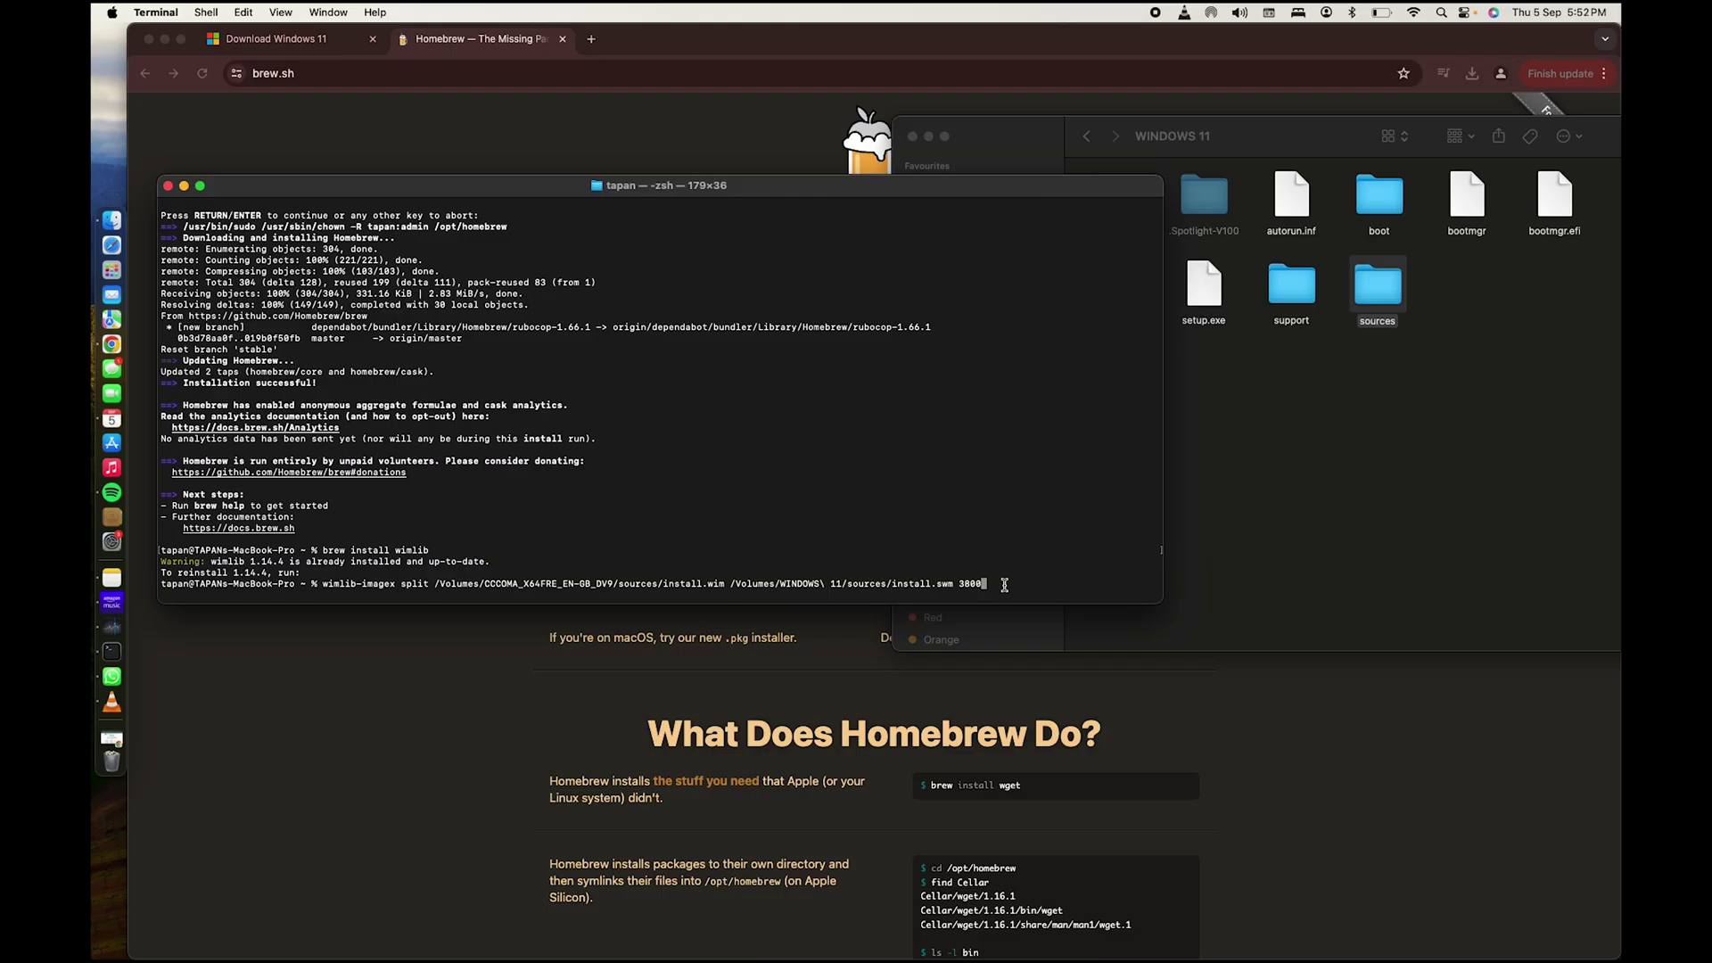
{"action": "key", "text": "Return"}
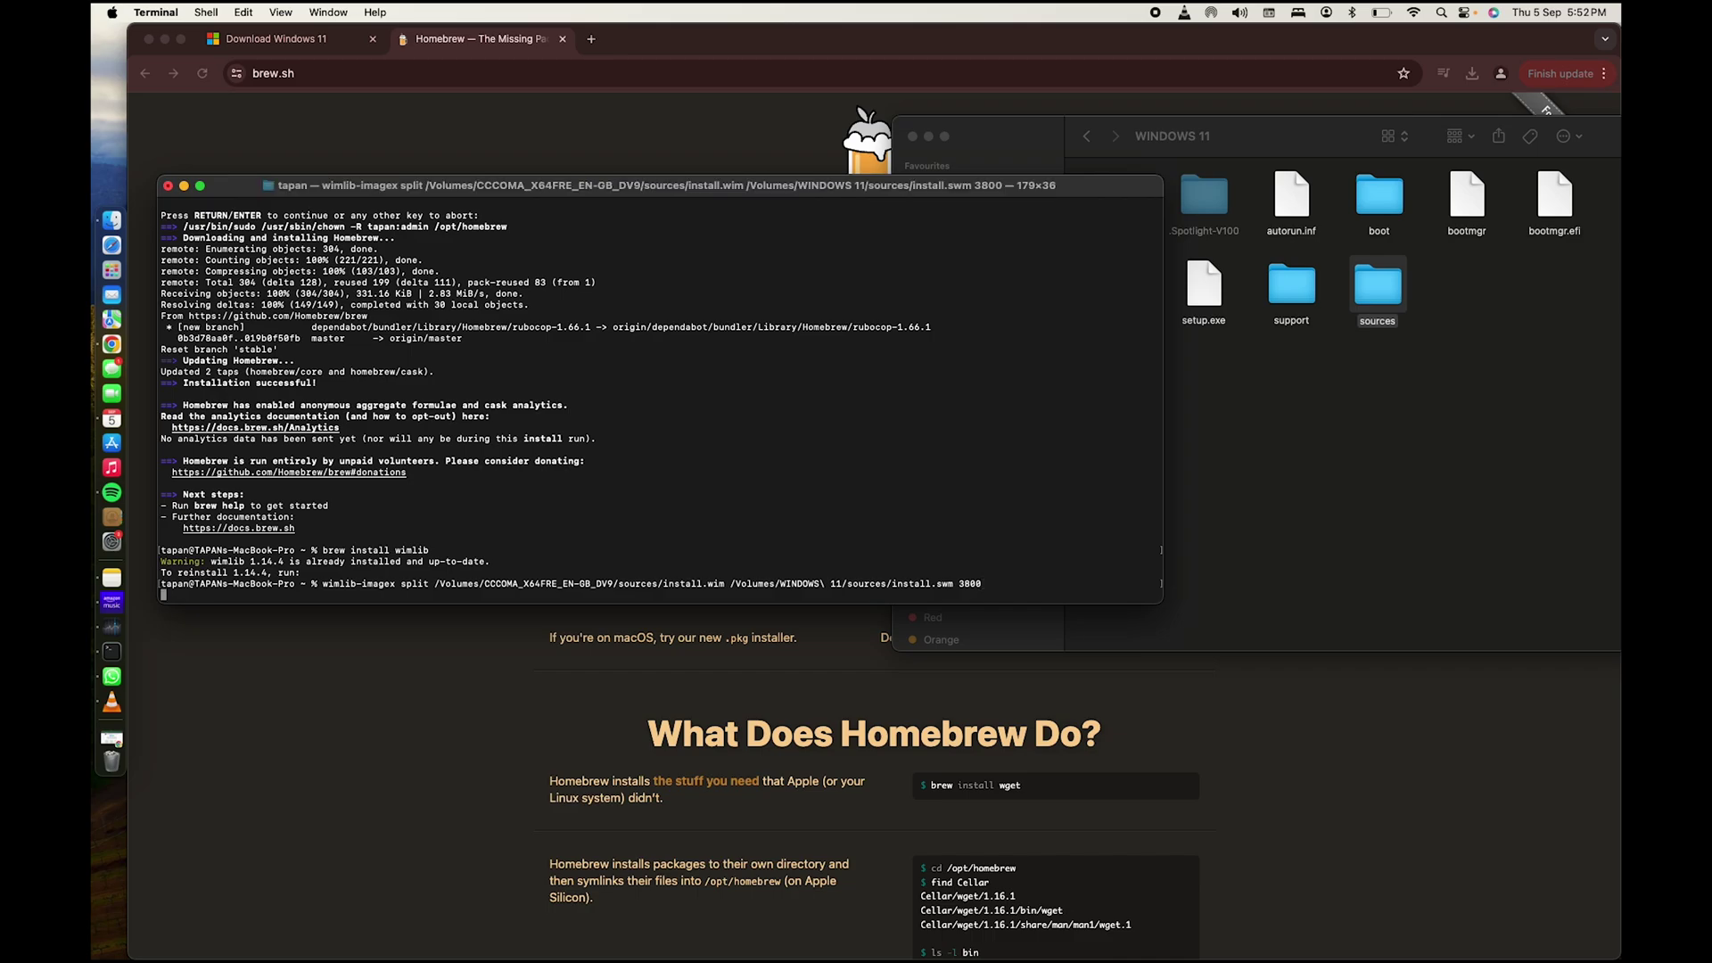